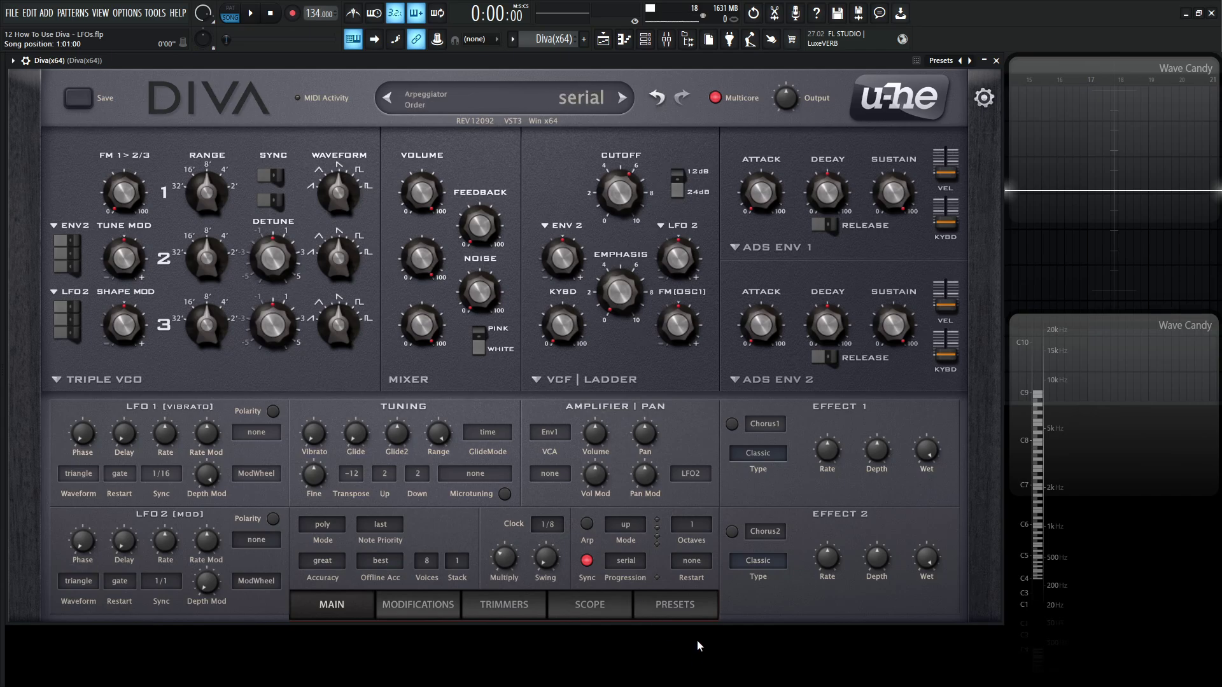
Step: Load the INIT MS-Rev1 patch from the 8 TEMPLATES presets and go back to the MAIN page
{"action": "left_click", "coordinate": [688, 608]}
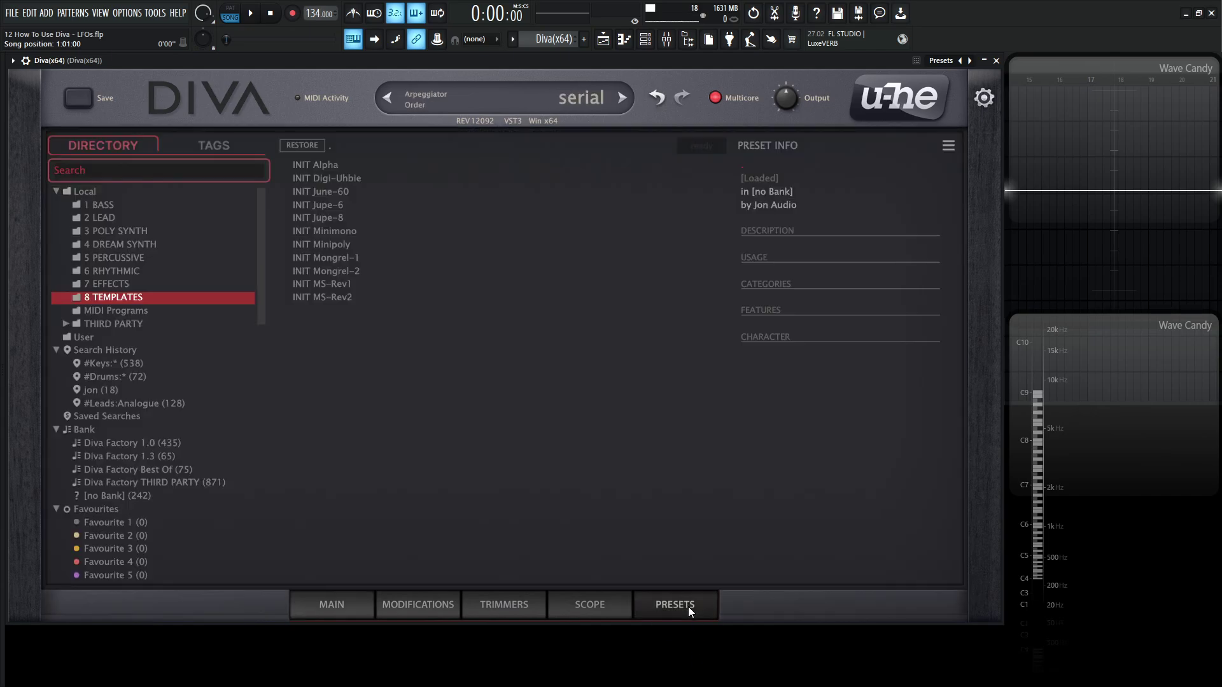
{"action": "left_click", "coordinate": [321, 285]}
{"action": "left_click", "coordinate": [332, 611]}
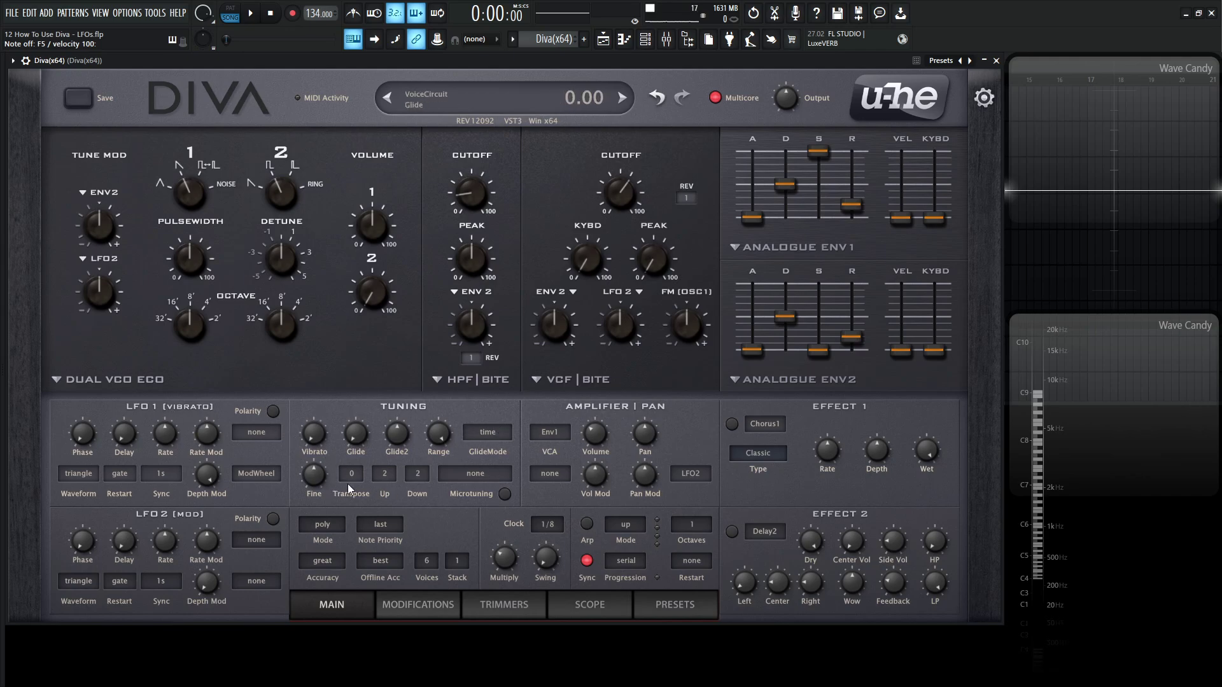
Step: Raise oscillator vibrato to 46.00, push LFO1 rate from 1.90 to 3.10, and sweep depth mod up to 100
{"action": "left_click_drag", "start_coordinate": [317, 442], "coordinate": [310, 423]}
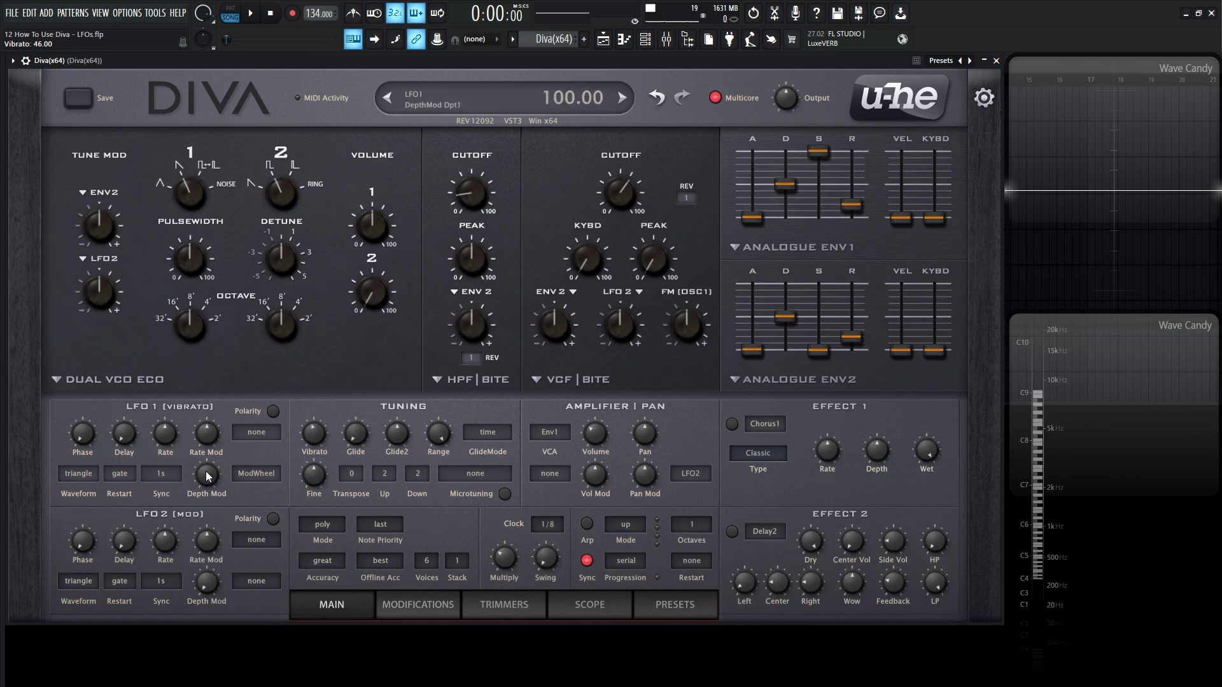
{"action": "left_click_drag", "start_coordinate": [210, 511], "coordinate": [211, 480]}
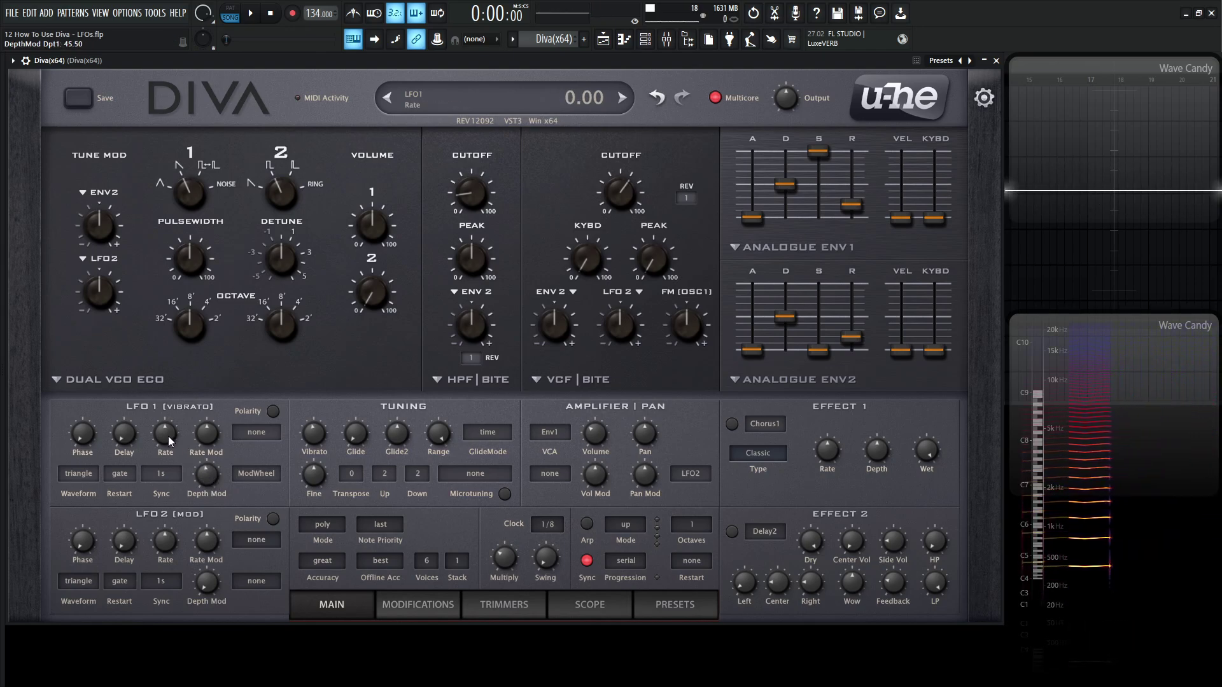
{"action": "left_click_drag", "start_coordinate": [168, 437], "coordinate": [211, 499]}
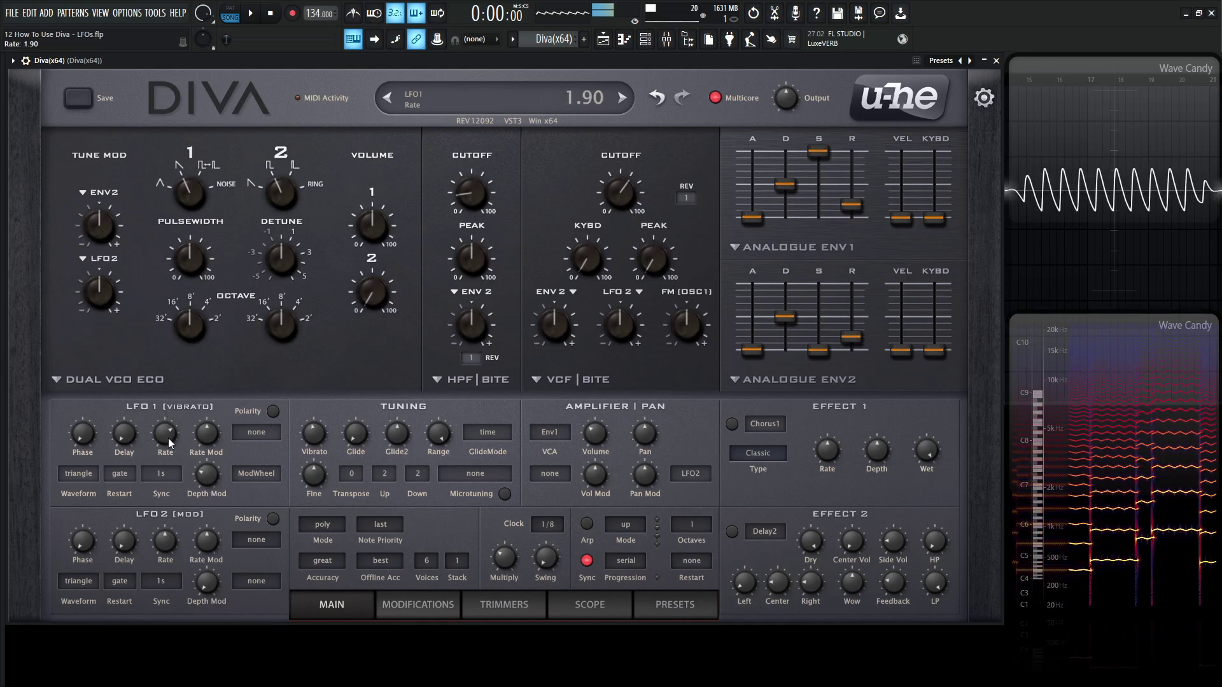
{"action": "left_click_drag", "start_coordinate": [168, 438], "coordinate": [169, 435]}
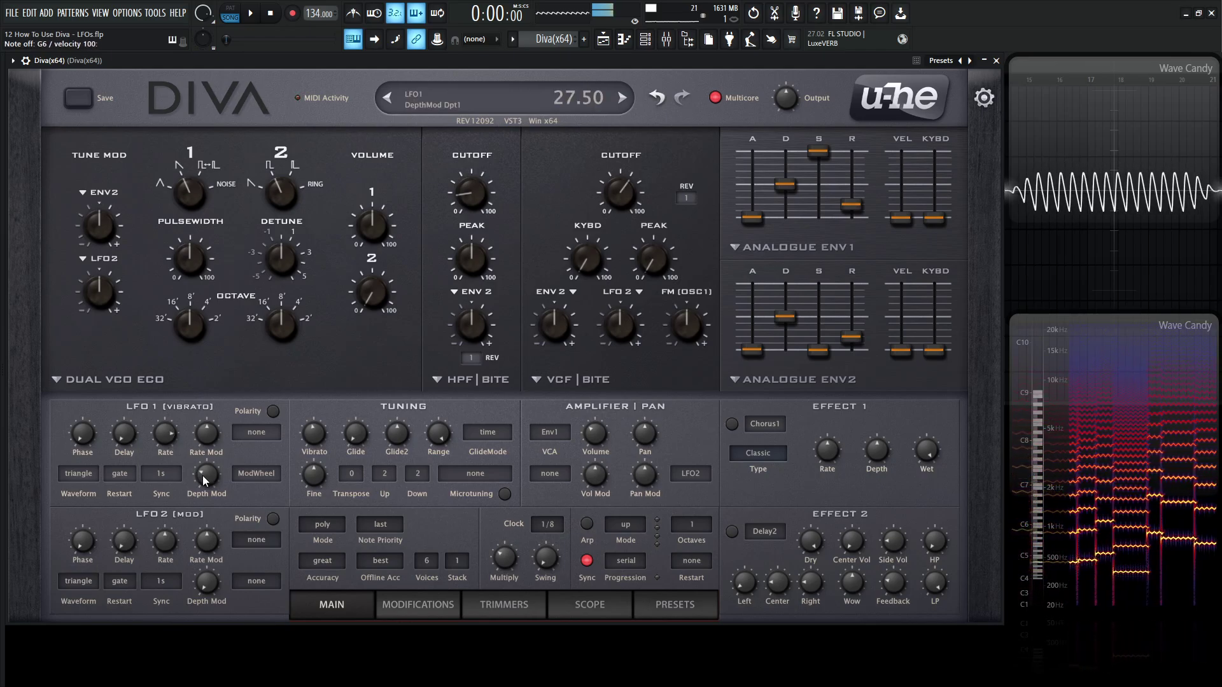
{"action": "left_click_drag", "start_coordinate": [204, 477], "coordinate": [211, 529]}
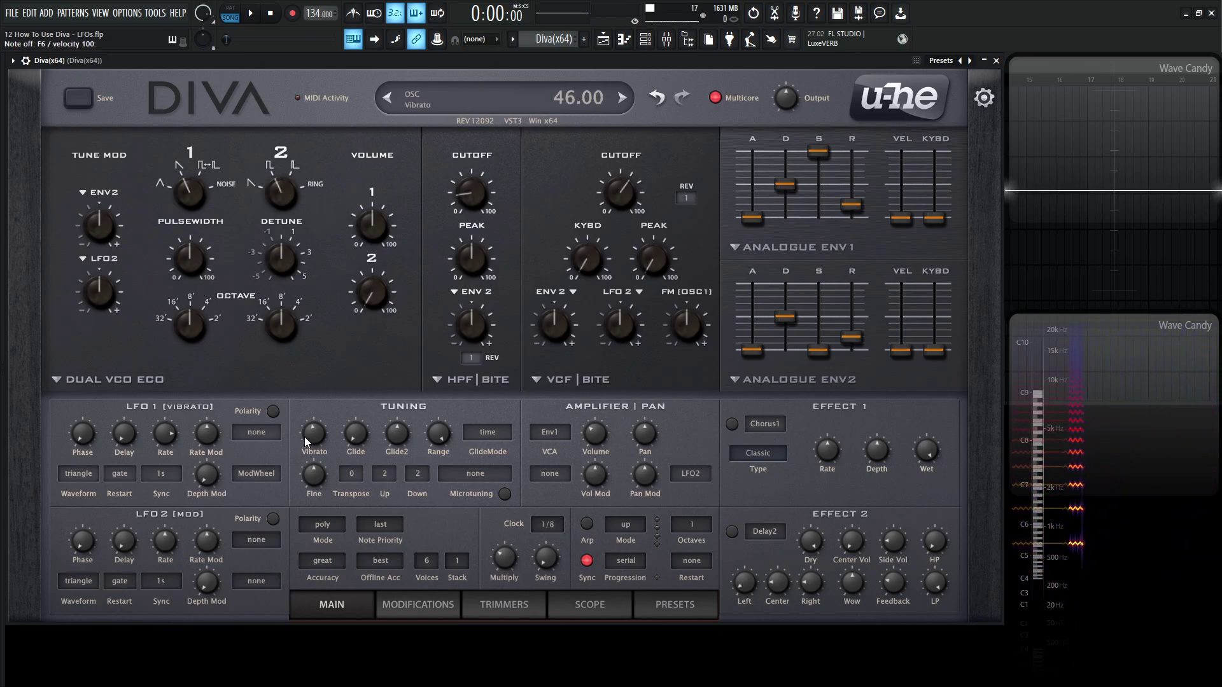
Step: Reload INIT MS-Rev1, raise Env1 sustain to full and nudge the filter cutoff up slightly
{"action": "left_click", "coordinate": [643, 605]}
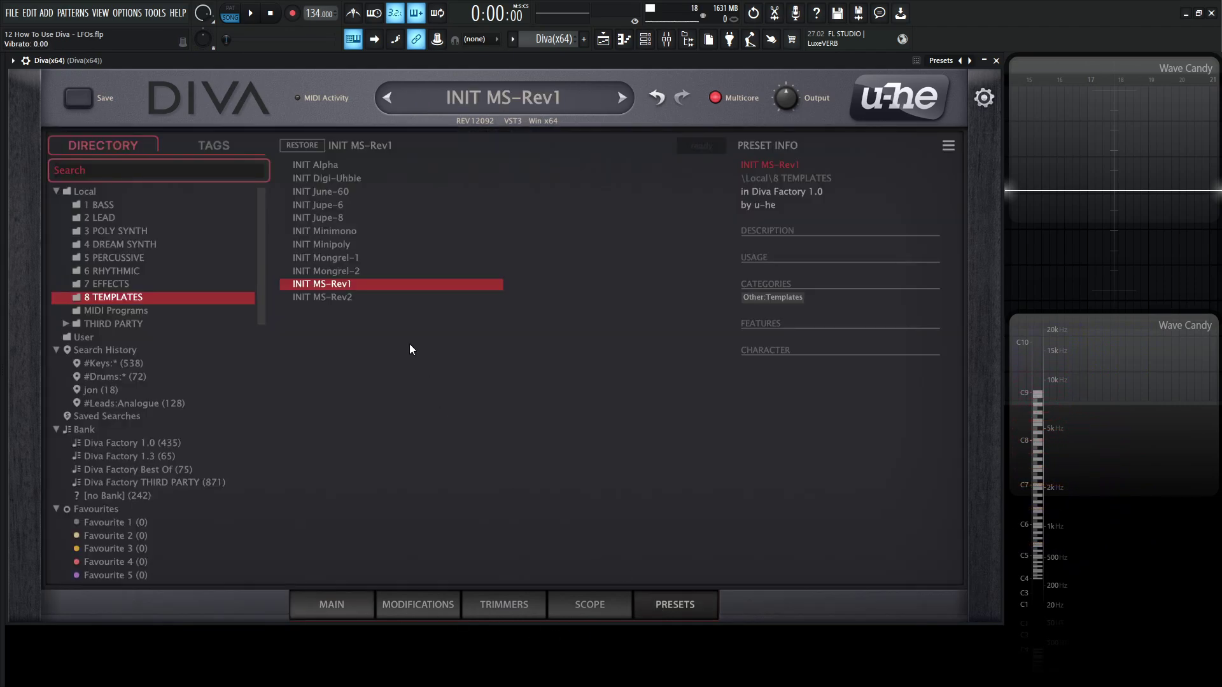
{"action": "left_click", "coordinate": [331, 603]}
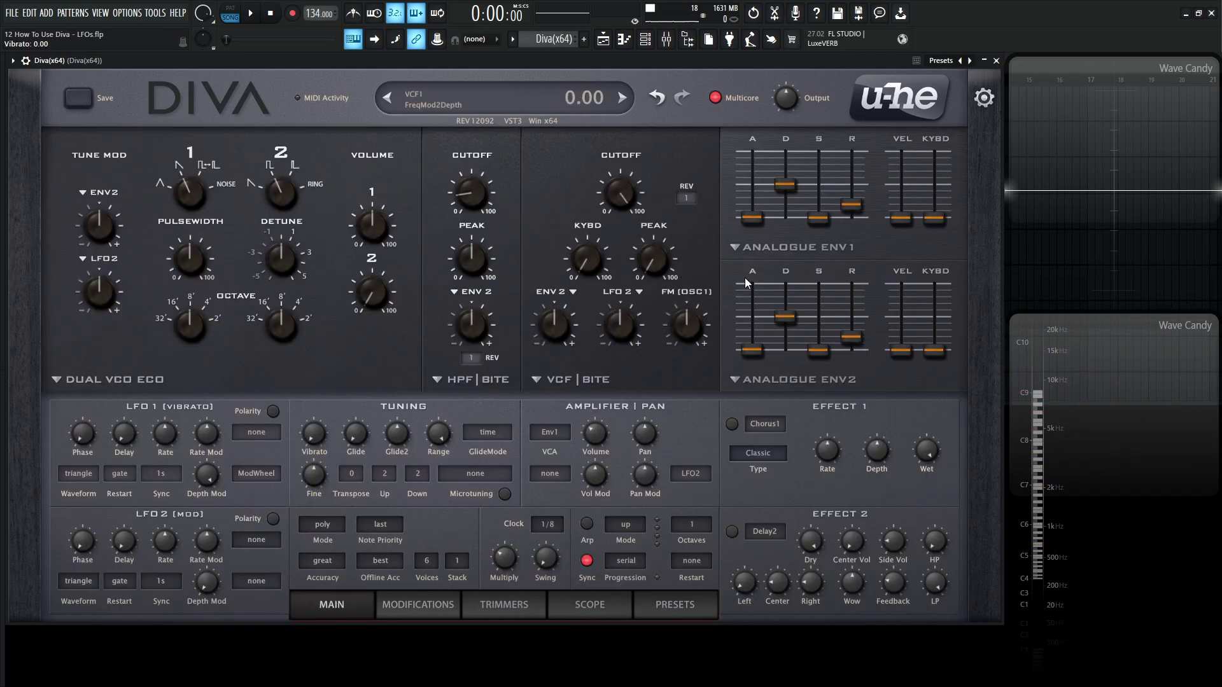
{"action": "left_click_drag", "start_coordinate": [824, 219], "coordinate": [821, 152]}
{"action": "left_click_drag", "start_coordinate": [620, 191], "coordinate": [625, 256]}
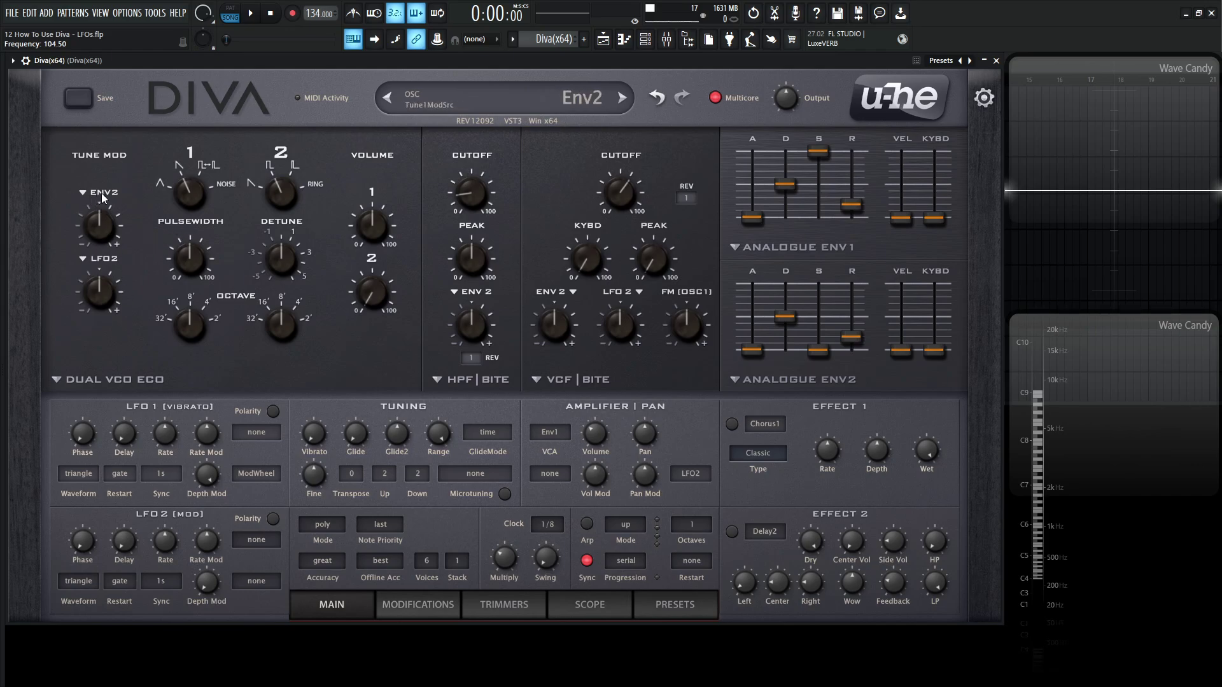
Step: Set the Tune Mod source to LFO1 and increase its pitch modulation depth while playing notes
{"action": "left_click", "coordinate": [102, 193]}
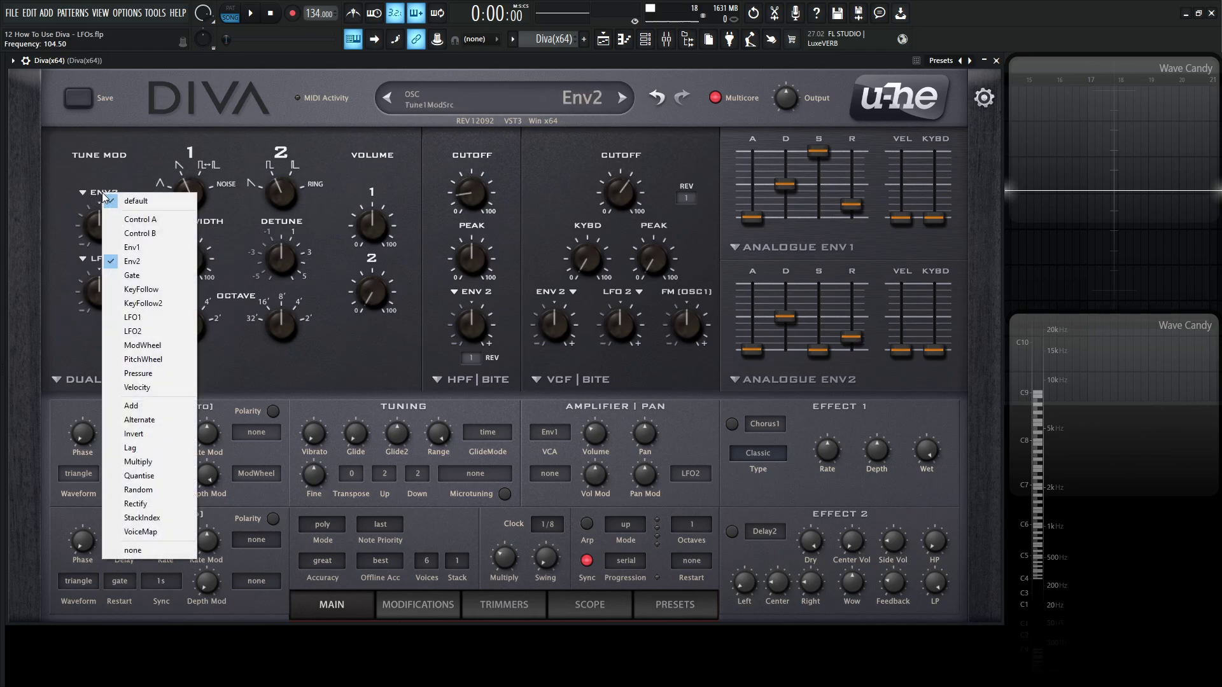
{"action": "left_click", "coordinate": [145, 318]}
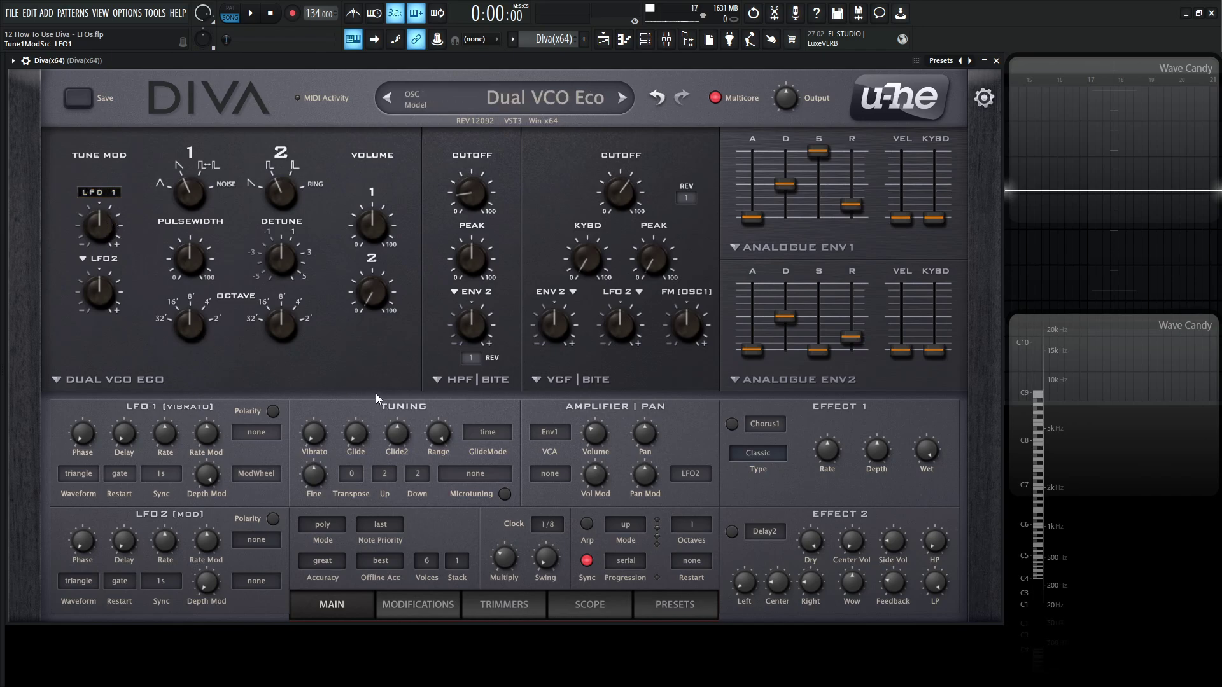
{"action": "key", "text": "n"}
{"action": "key", "text": "j"}
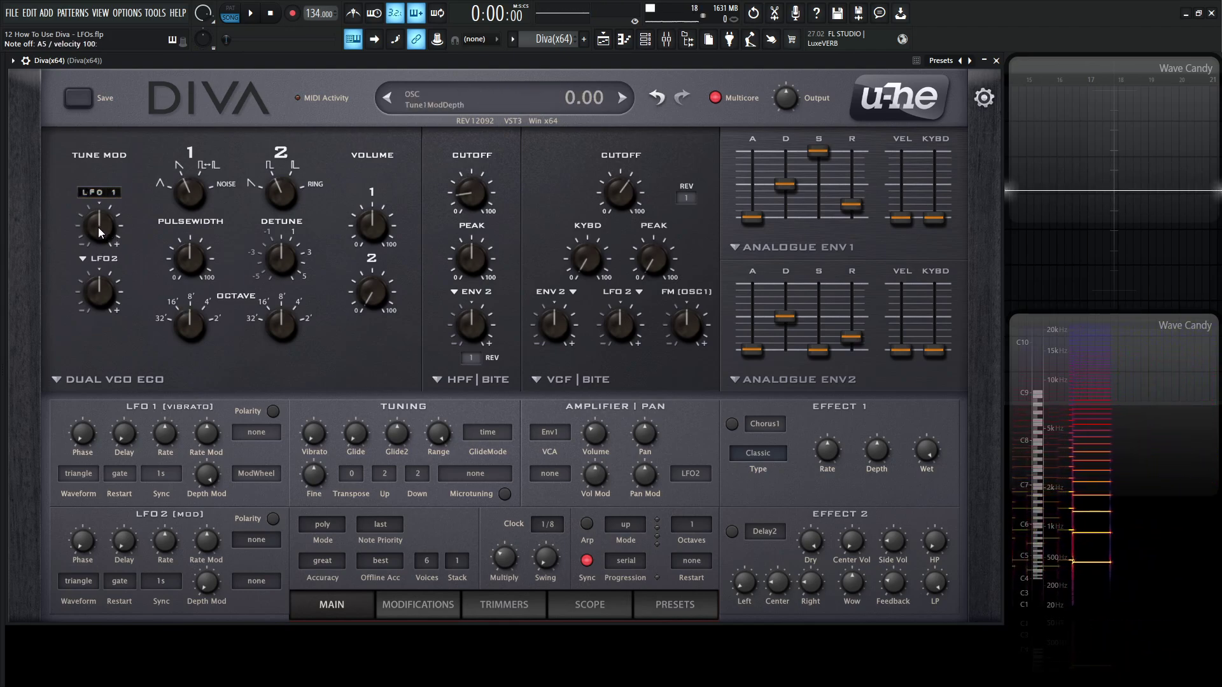
{"action": "left_click_drag", "start_coordinate": [98, 227], "coordinate": [99, 196]}
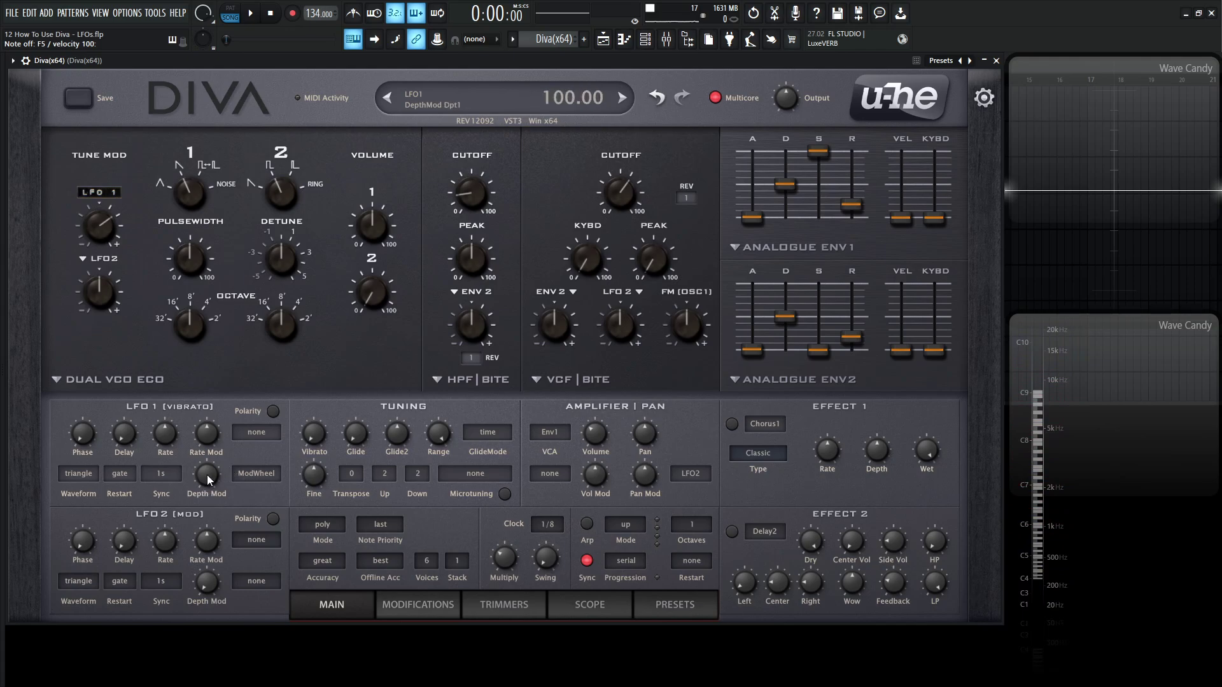
Step: Turn LFO1 depth mod down from 100 to 0.00 and play a note
{"action": "left_click_drag", "start_coordinate": [207, 475], "coordinate": [212, 568]}
{"action": "left_click_drag", "start_coordinate": [205, 475], "coordinate": [210, 608]}
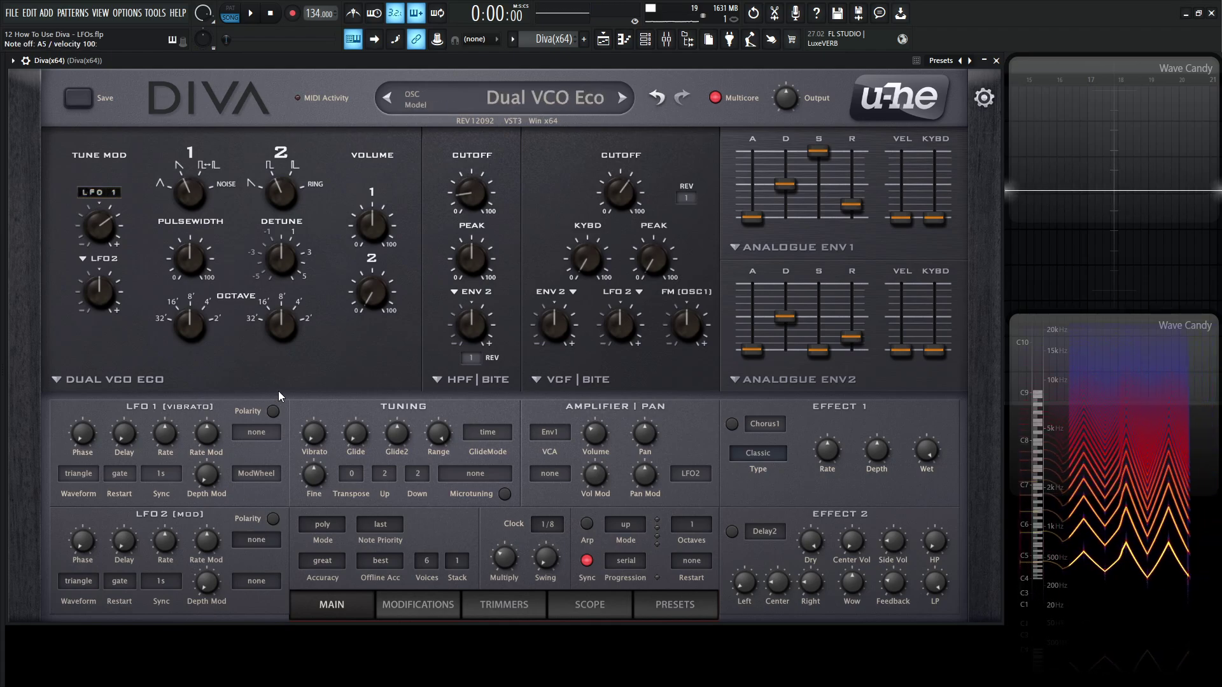
{"action": "key", "text": "n"}
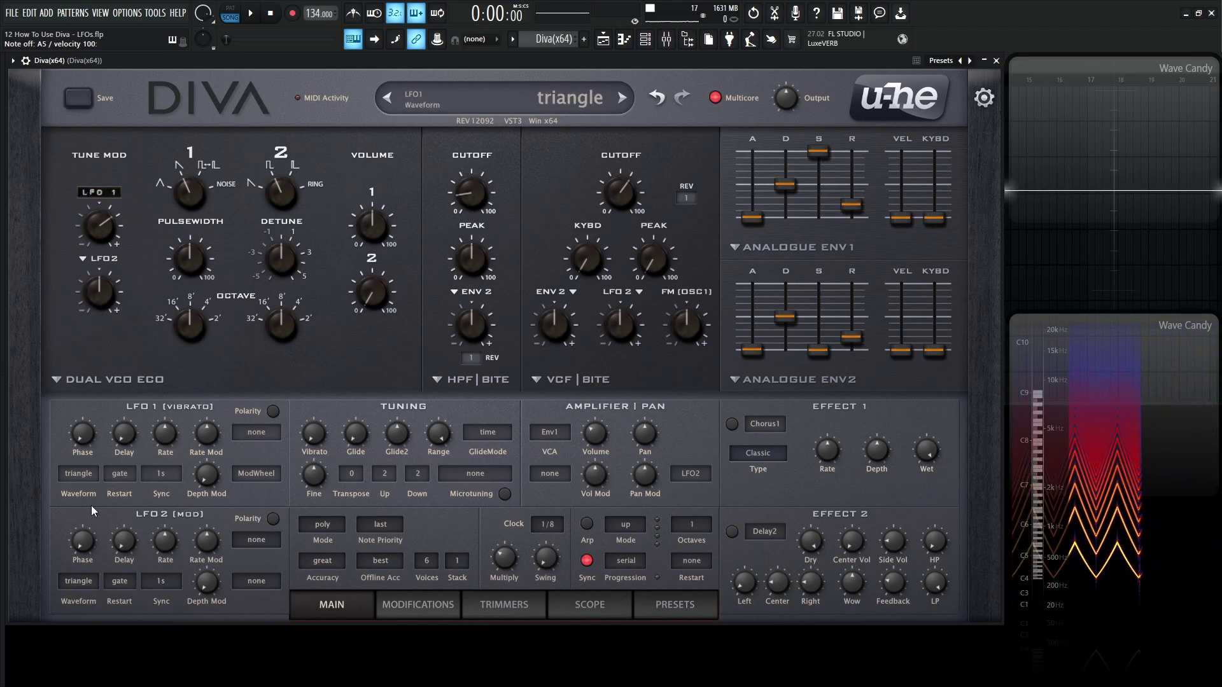
Step: Switch LFO1 to a sine waveform and play a note to hear it
{"action": "left_click", "coordinate": [93, 473]}
{"action": "left_click", "coordinate": [144, 483]}
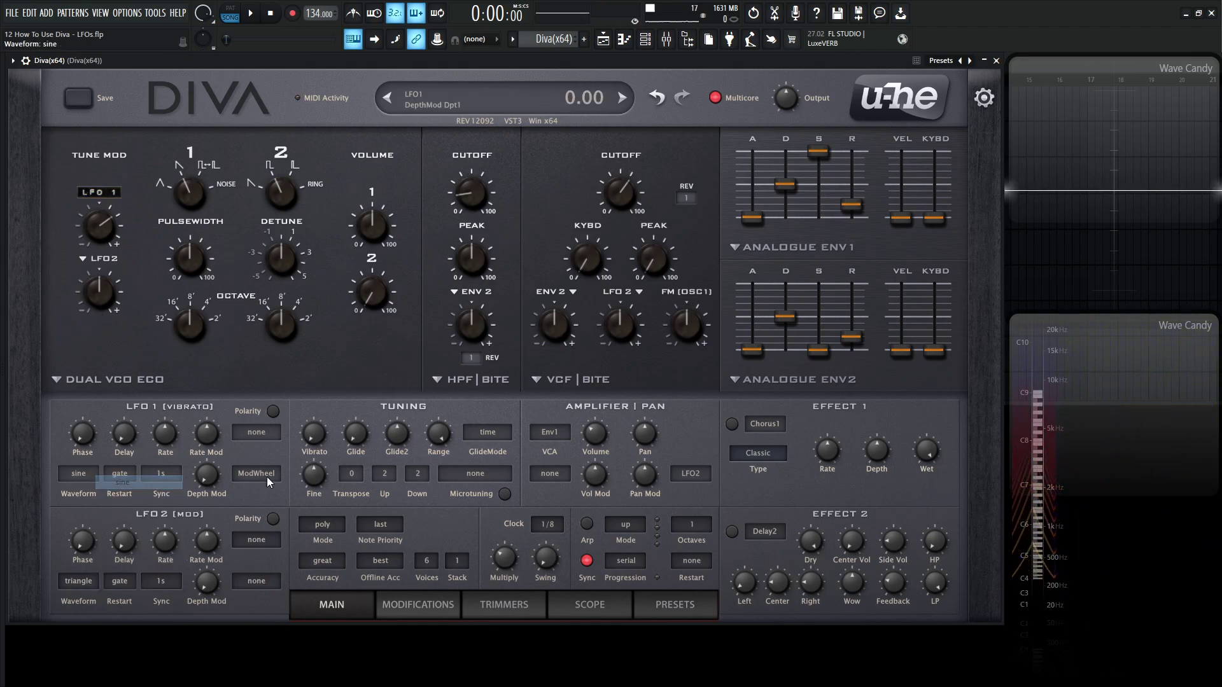
{"action": "key", "text": "n"}
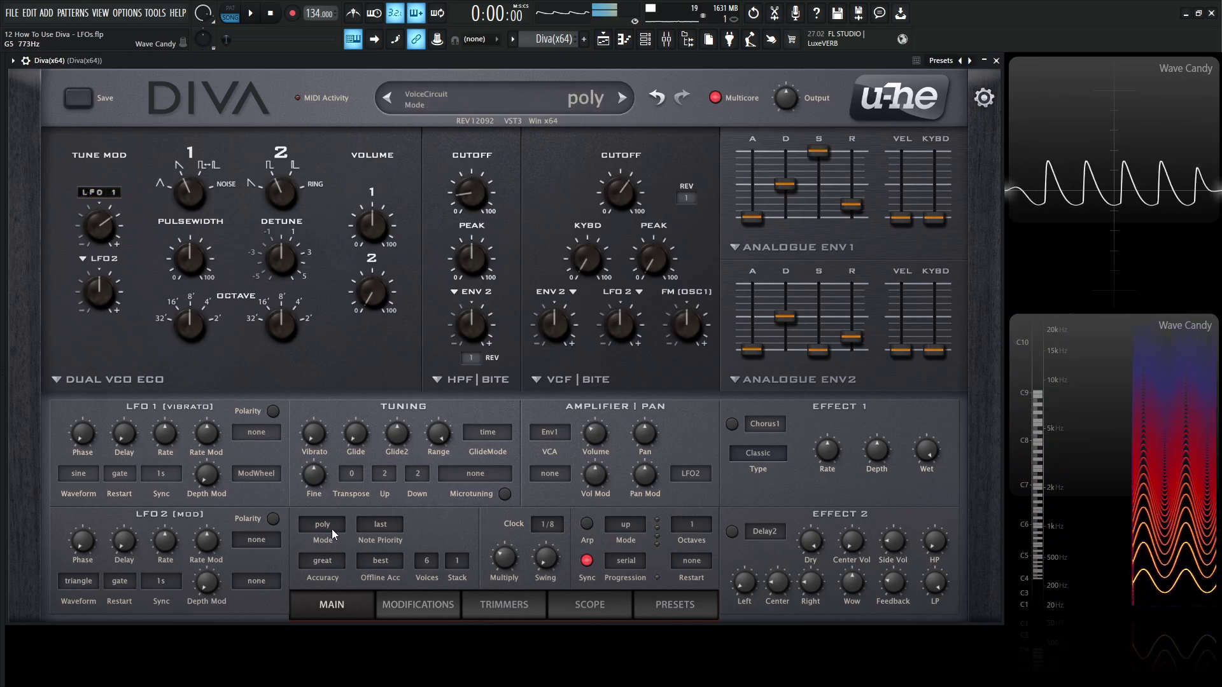
Step: Step LFO1's waveform through triangle, saw, square and random shapes to rand glide
{"action": "scroll", "coordinate": [80, 476], "scroll_direction": "down", "scroll_amount": 1}
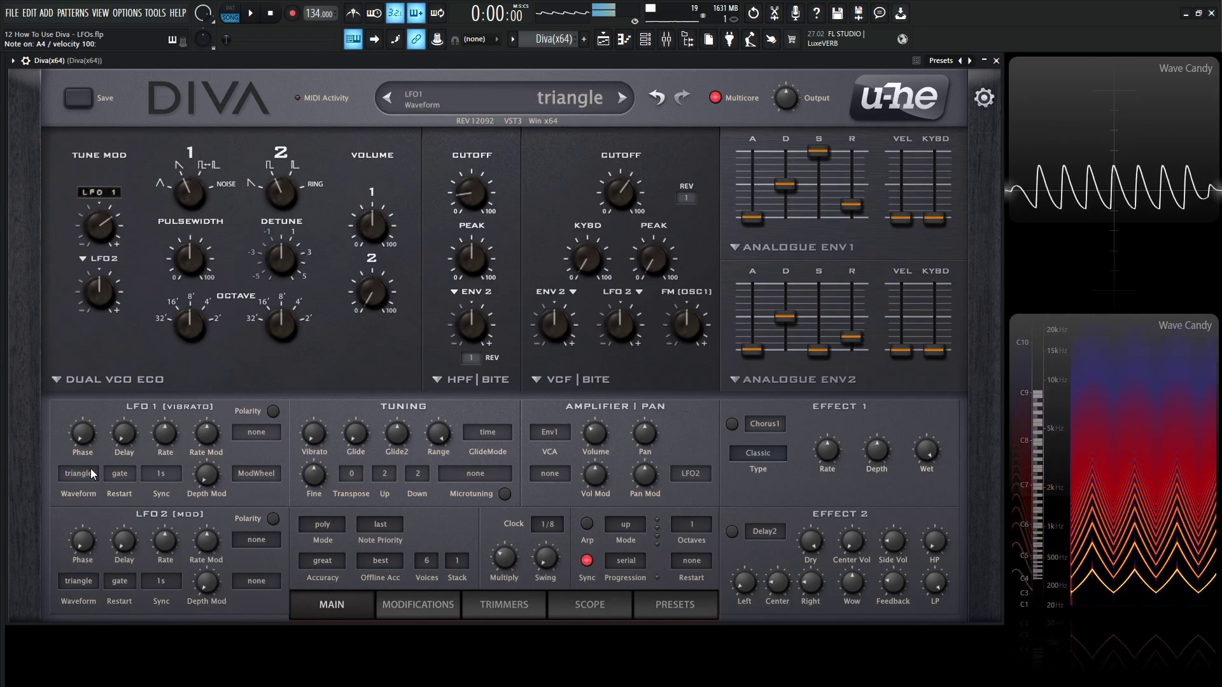
{"action": "scroll", "coordinate": [80, 474], "scroll_direction": "down", "scroll_amount": 1}
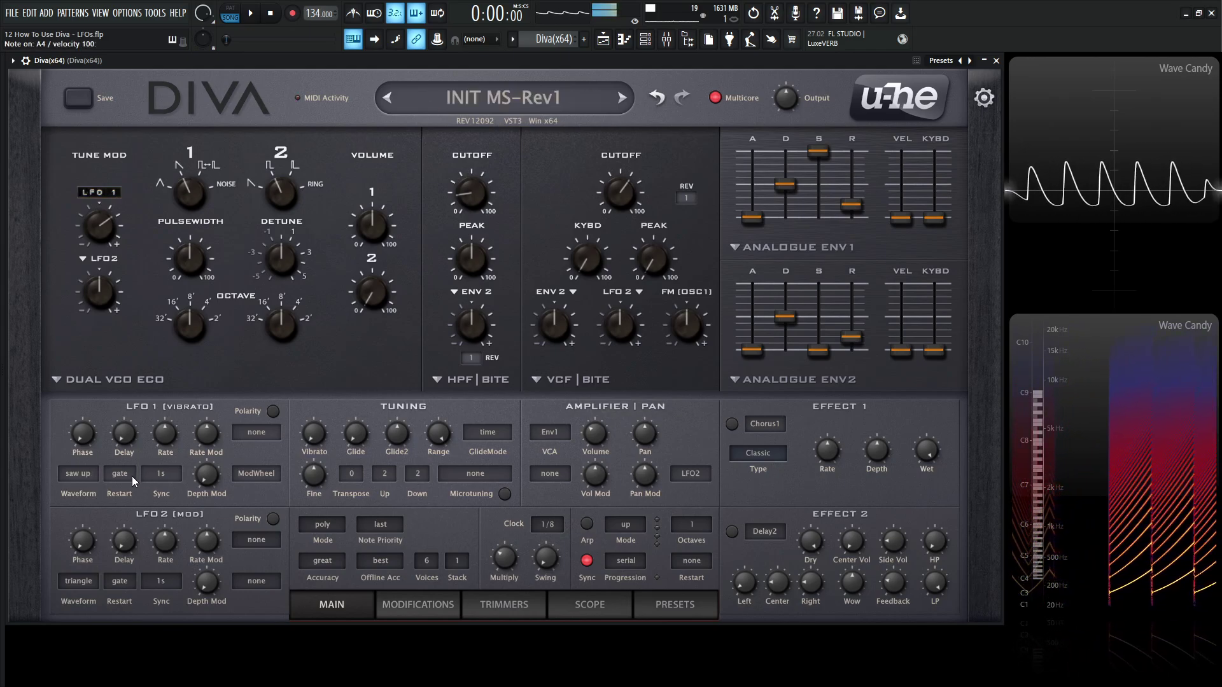
{"action": "scroll", "coordinate": [84, 477], "scroll_direction": "down", "scroll_amount": 1}
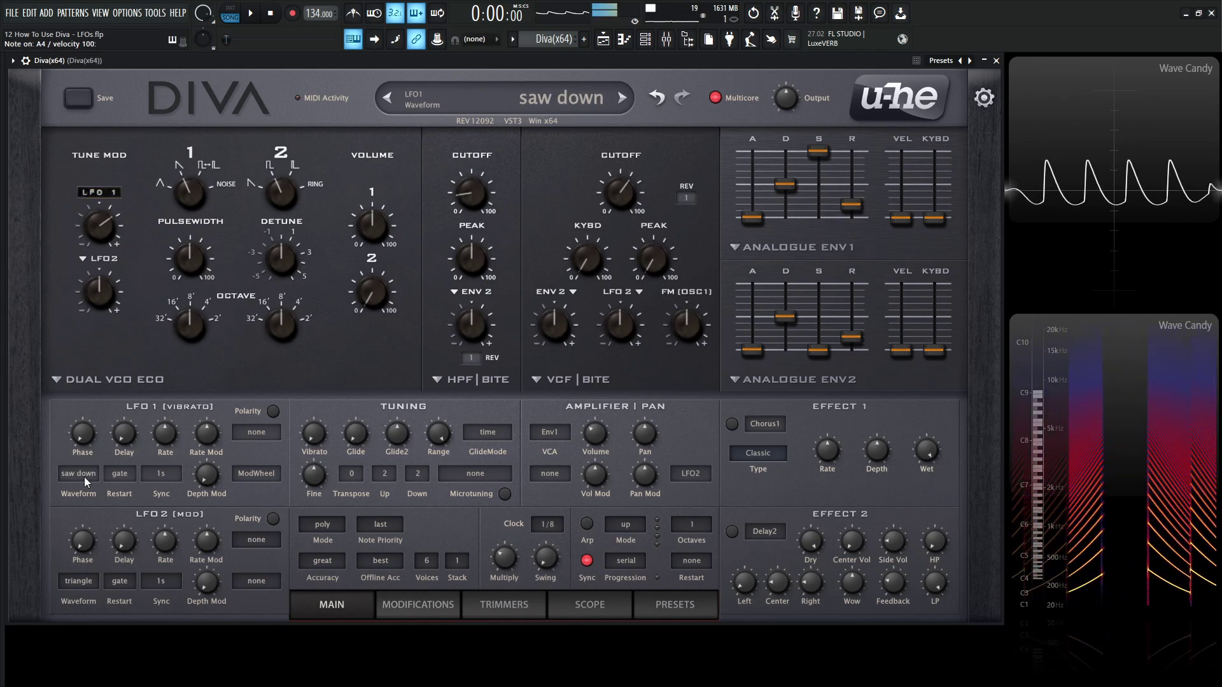
{"action": "scroll", "coordinate": [84, 476], "scroll_direction": "down", "scroll_amount": 1}
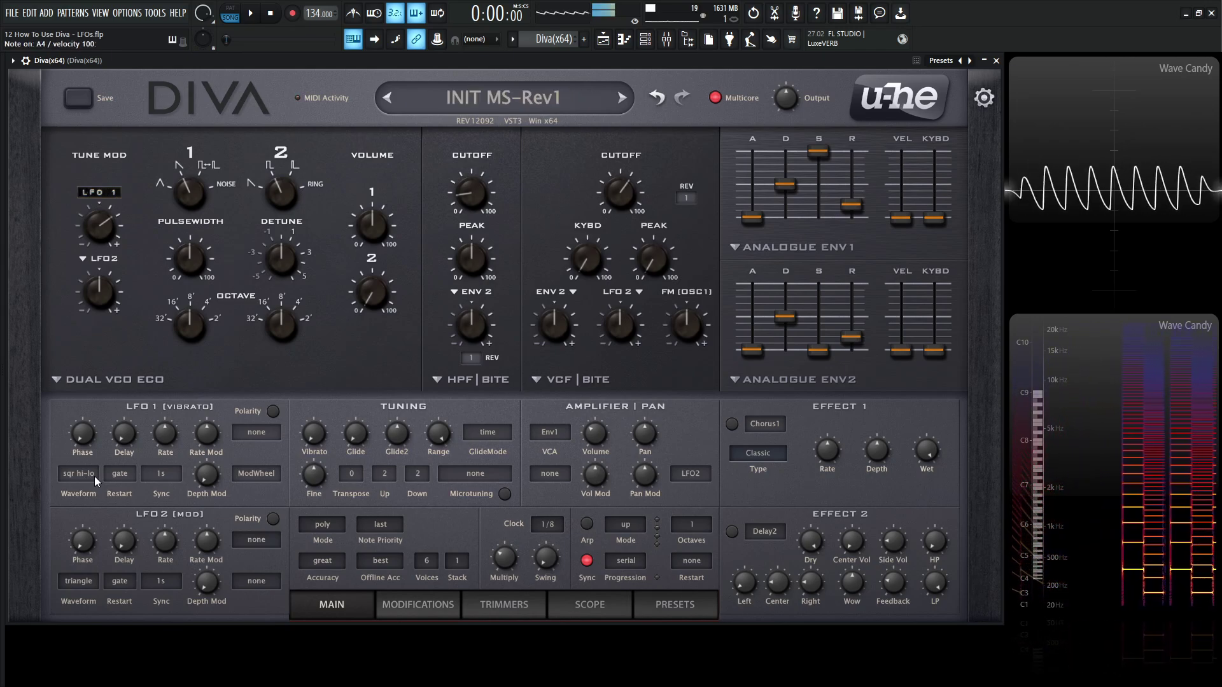
{"action": "scroll", "coordinate": [95, 477], "scroll_direction": "down", "scroll_amount": 1}
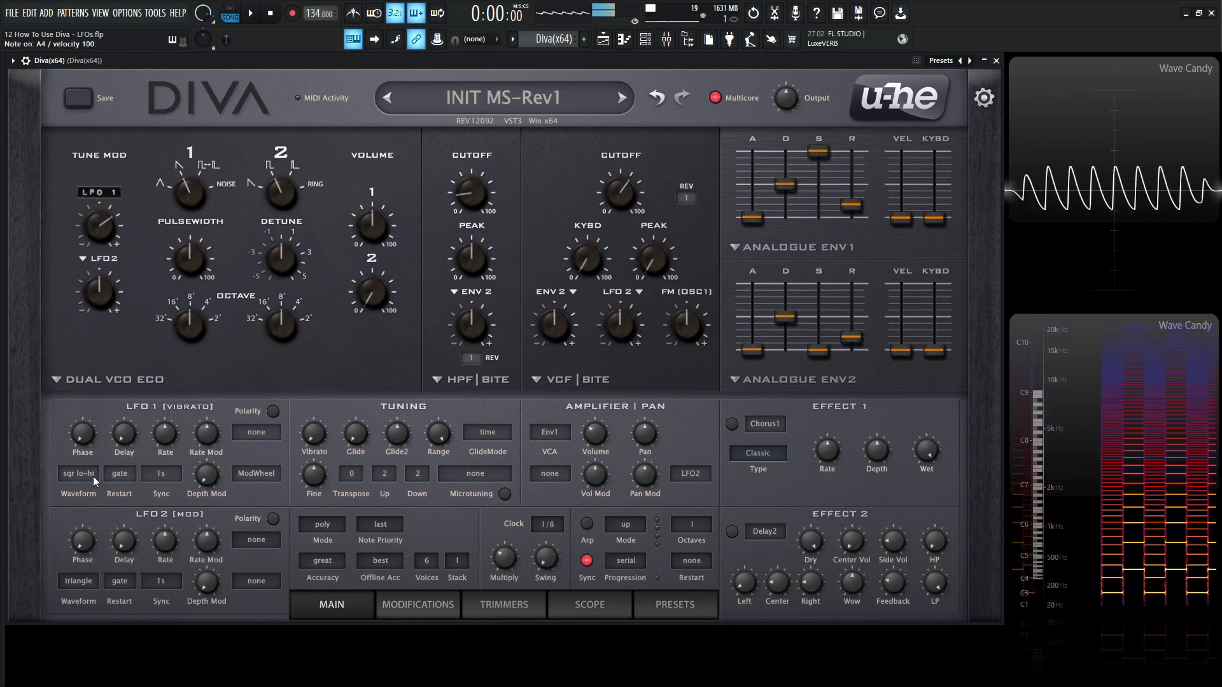
{"action": "scroll", "coordinate": [93, 476], "scroll_direction": "down", "scroll_amount": 1}
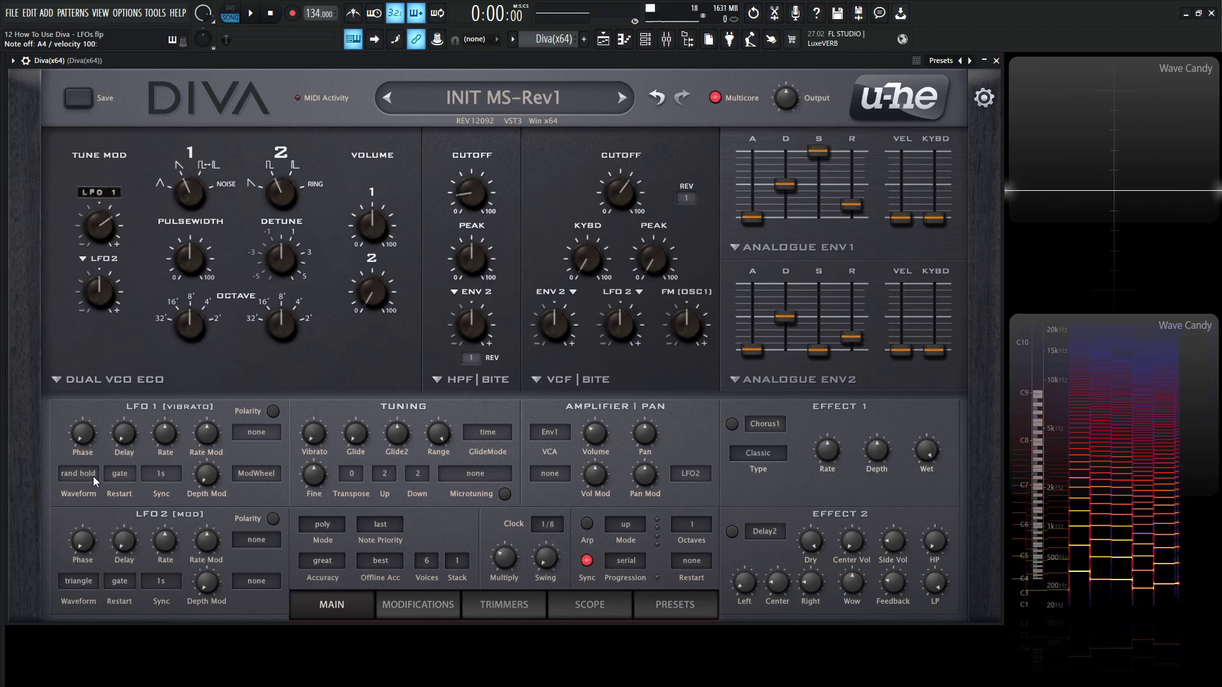
{"action": "scroll", "coordinate": [81, 474], "scroll_direction": "down", "scroll_amount": 1}
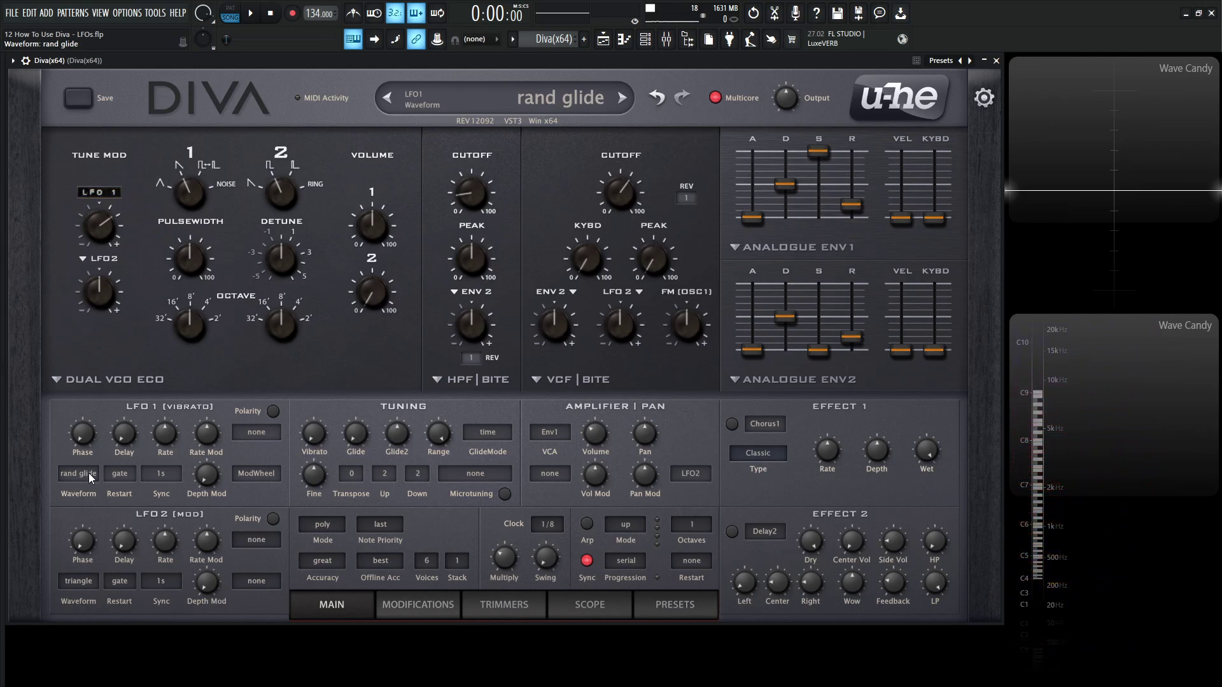
{"action": "key", "text": "n"}
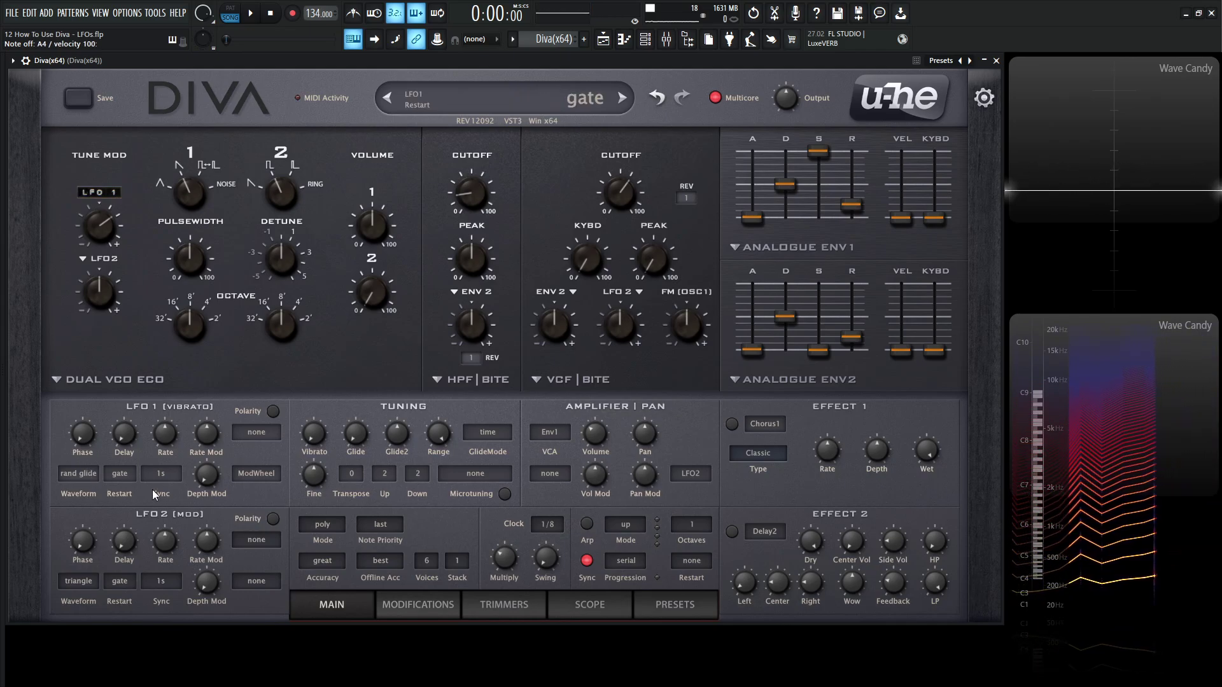
Step: Put LFO1 back on triangle waveform and set its restart mode to sync
{"action": "left_click", "coordinate": [70, 475]}
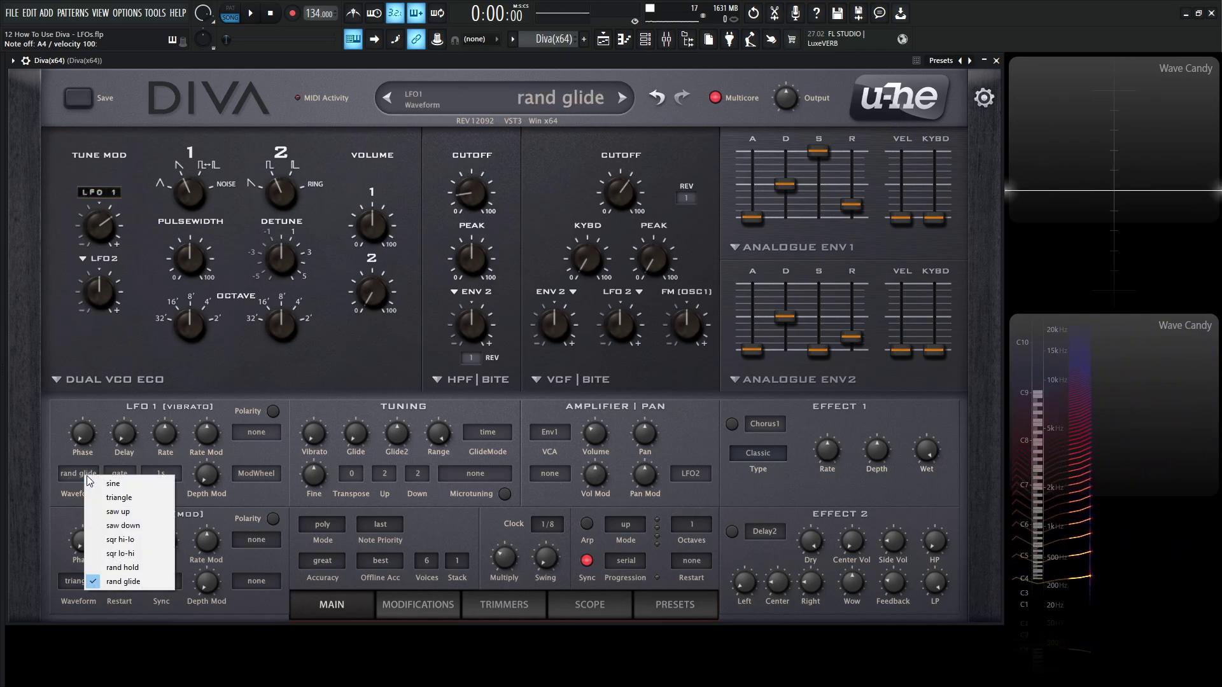
{"action": "left_click", "coordinate": [135, 498]}
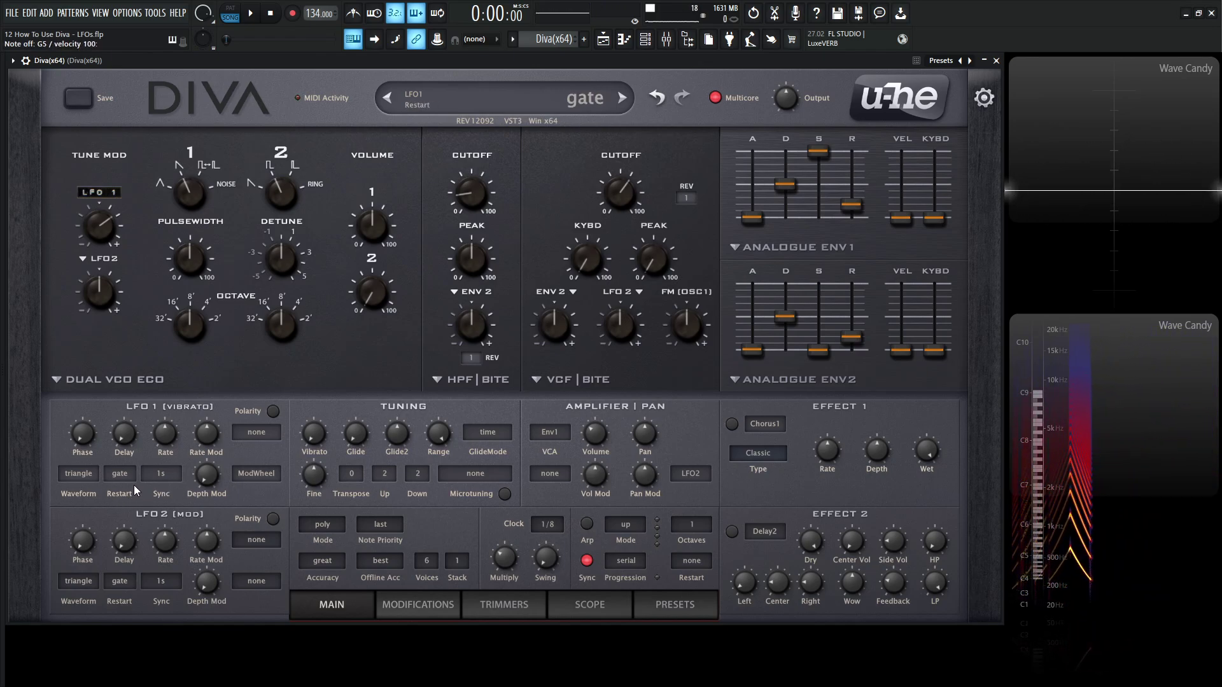
{"action": "left_click", "coordinate": [125, 476]}
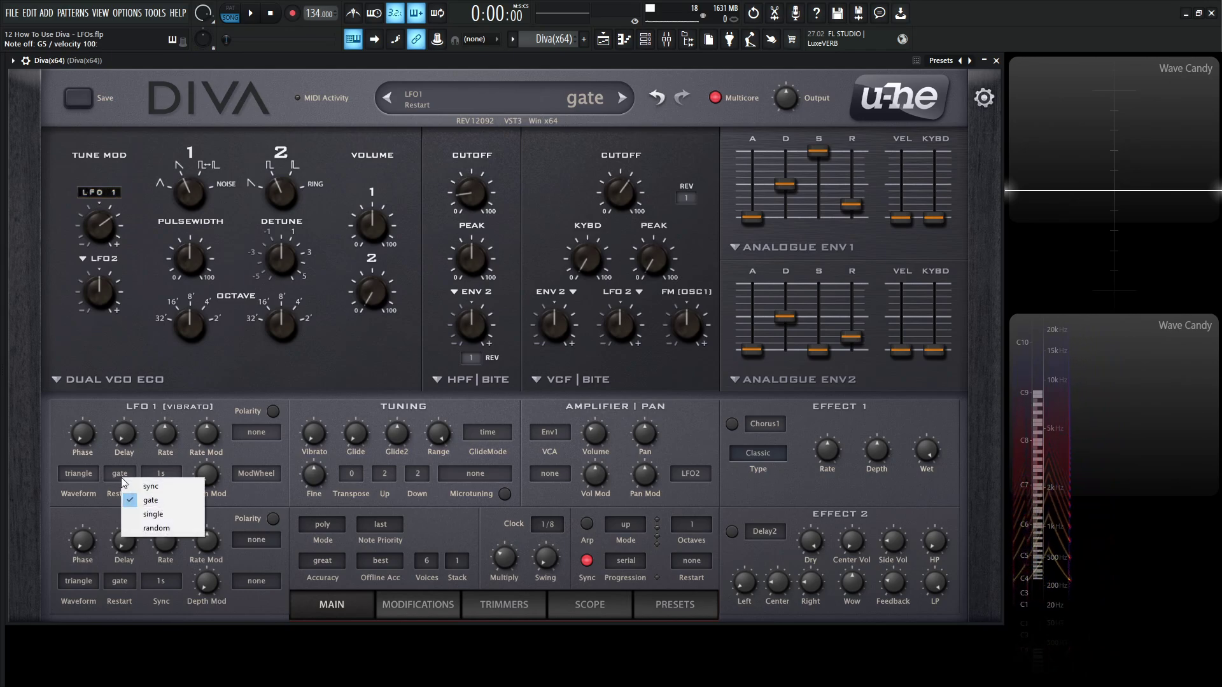
{"action": "left_click", "coordinate": [167, 485]}
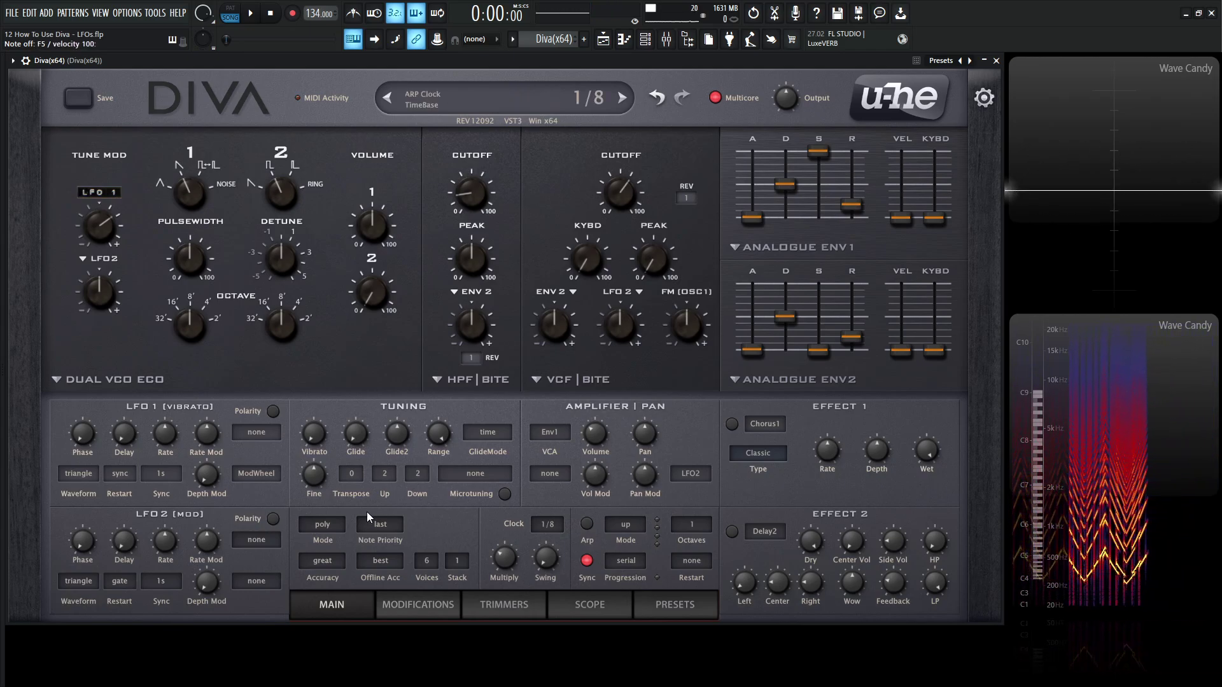
Step: Set LFO1 restart to gate and play C#6, G5 and A5 to hear it
{"action": "left_click", "coordinate": [119, 473]}
{"action": "left_click", "coordinate": [177, 497]}
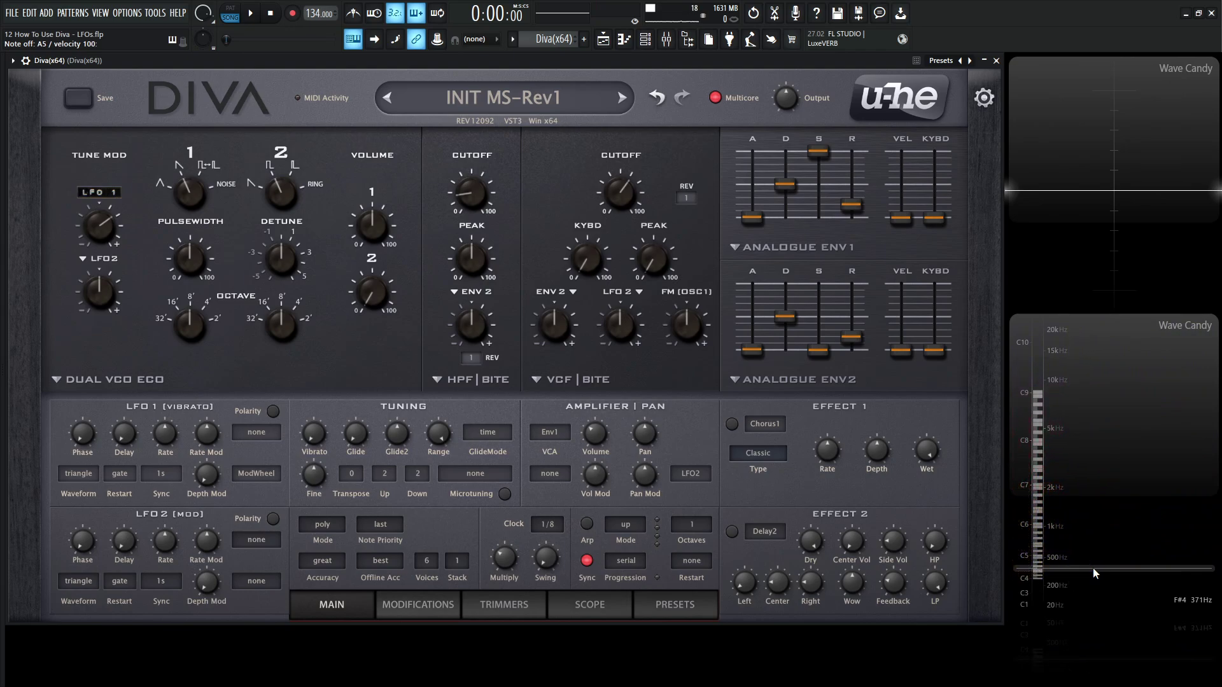
{"action": "key", "text": "2"}
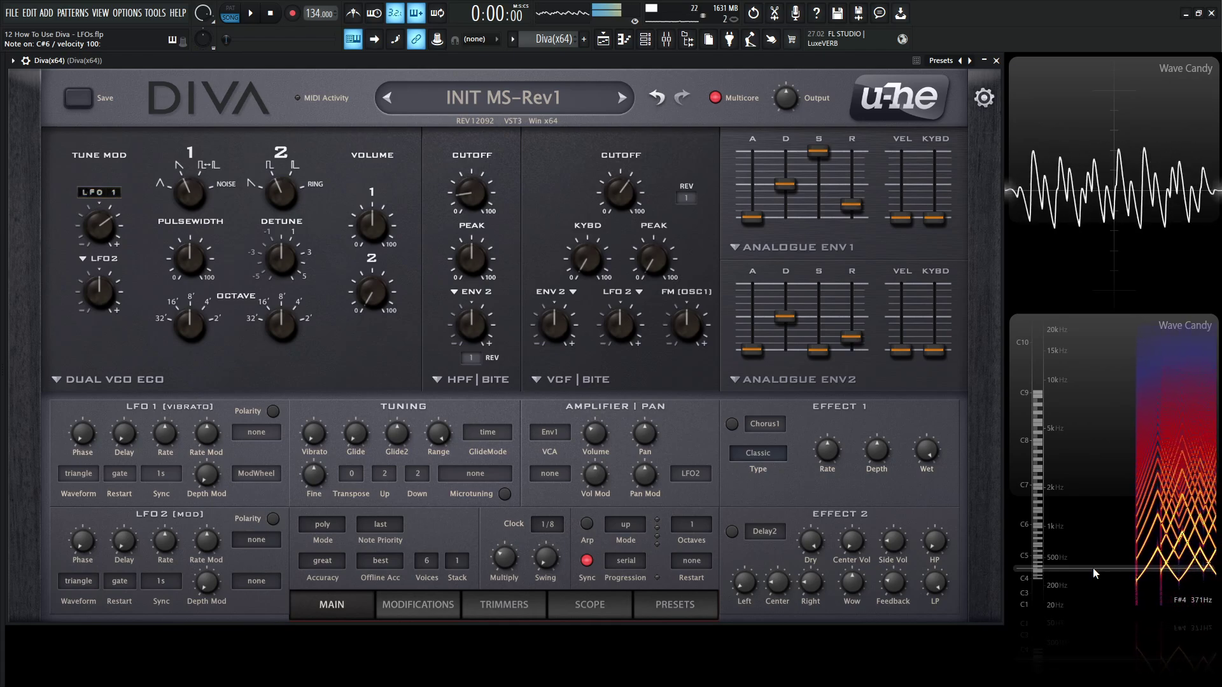
{"action": "key", "text": "b"}
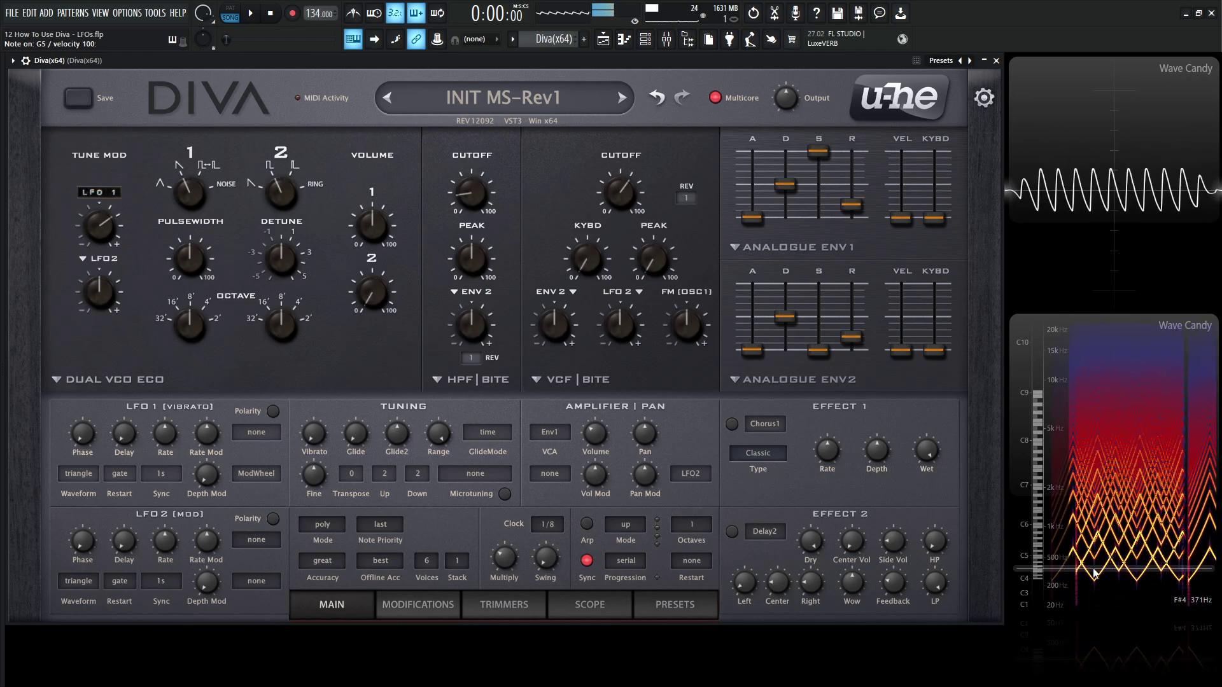
{"action": "key", "text": "2"}
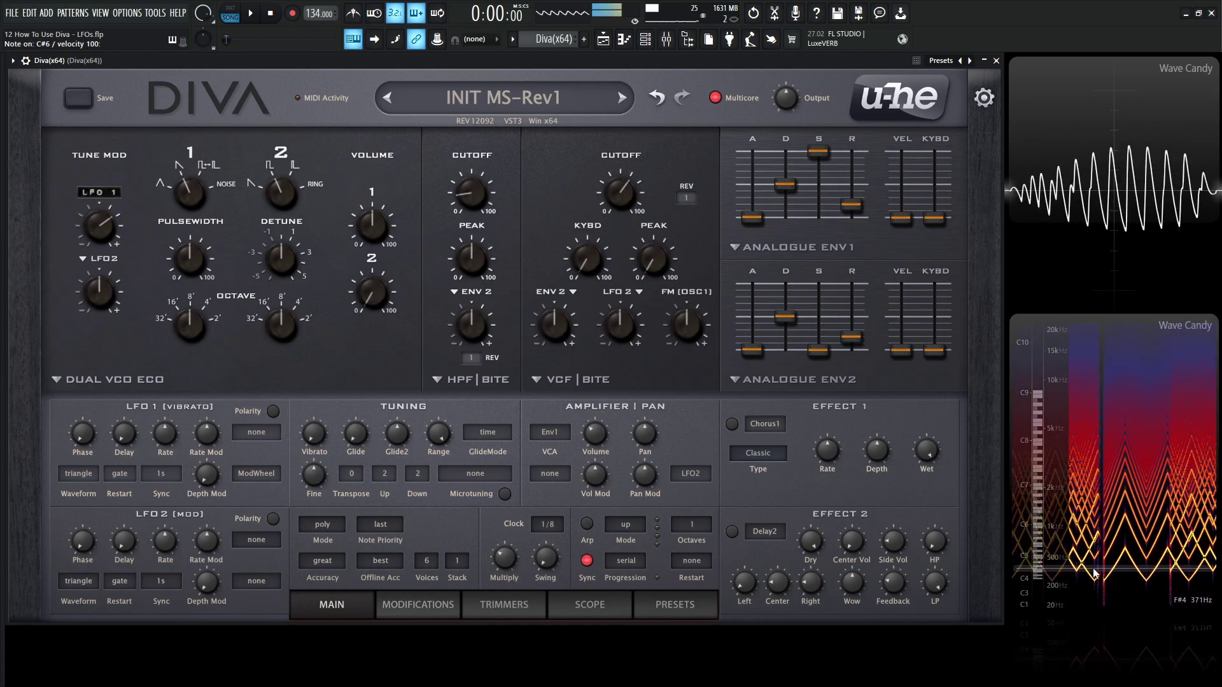
{"action": "key", "text": "b"}
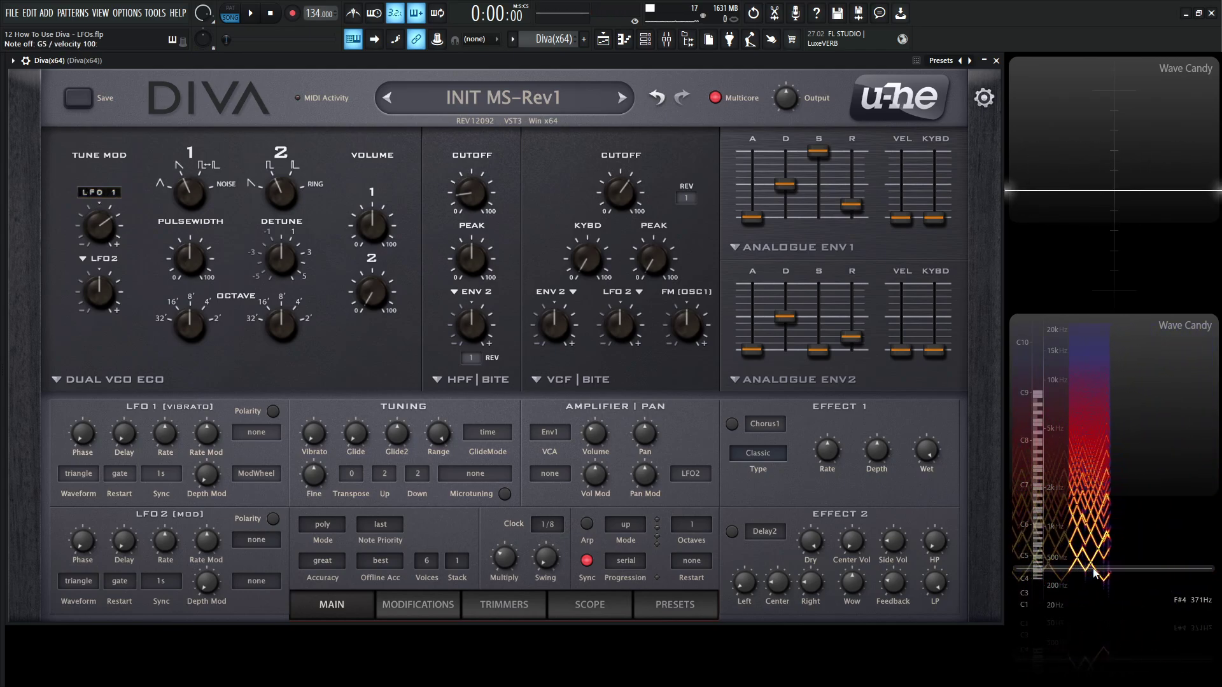
{"action": "key", "text": "n"}
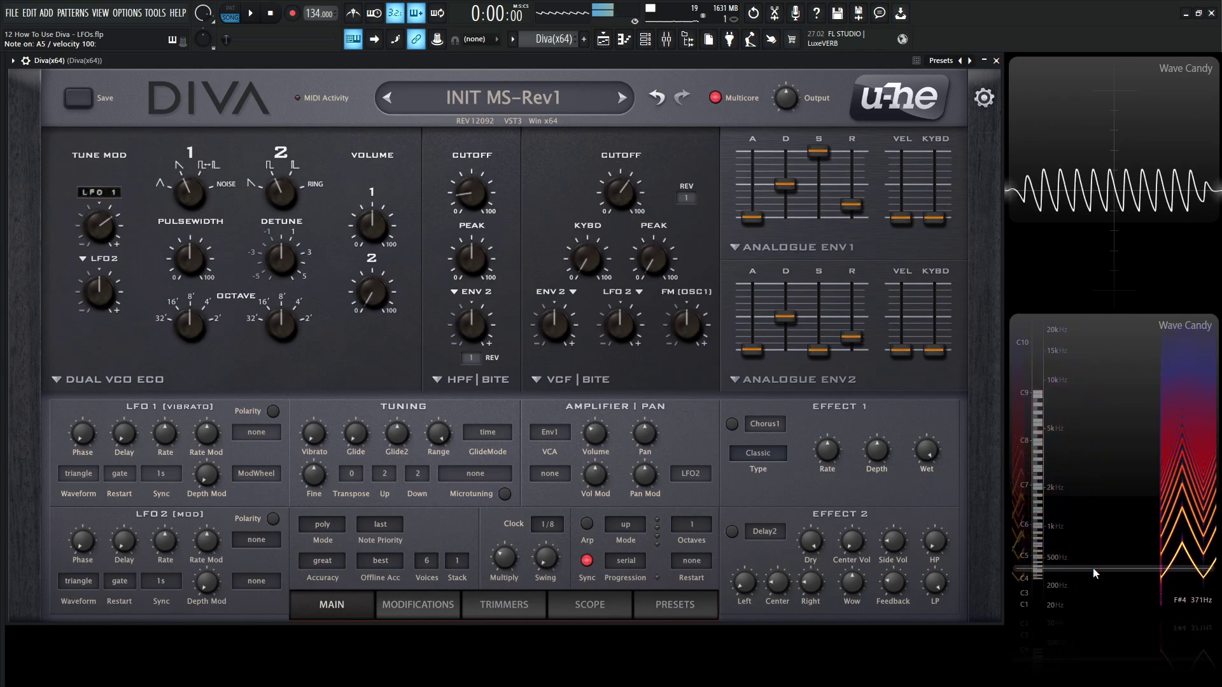
{"action": "key", "text": "l"}
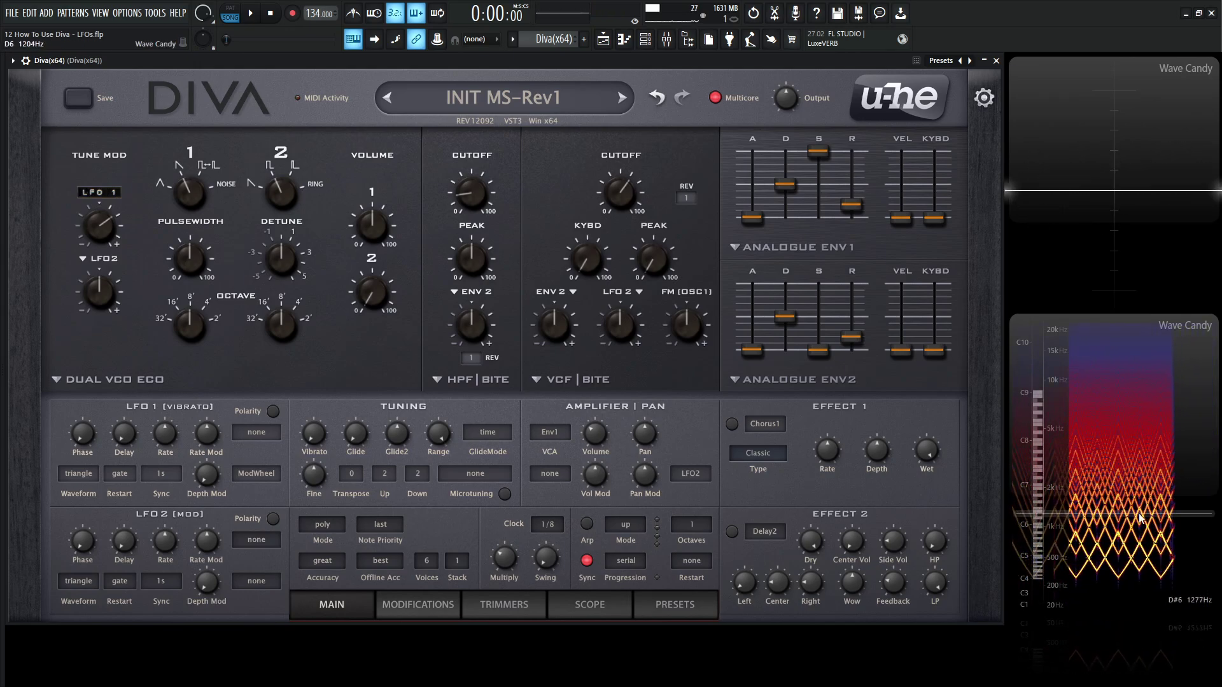
Step: Set LFO1 restart to single and retrigger A5 several times
{"action": "left_click", "coordinate": [119, 475]}
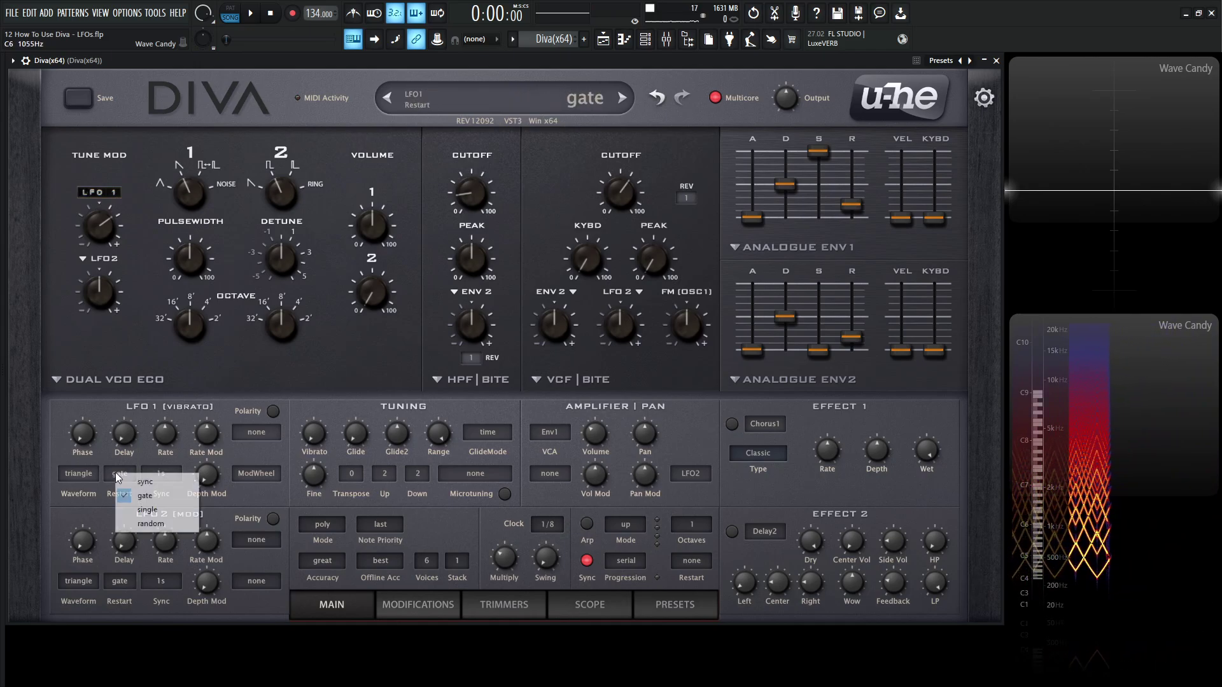
{"action": "left_click", "coordinate": [147, 510]}
{"action": "key", "text": "n"}
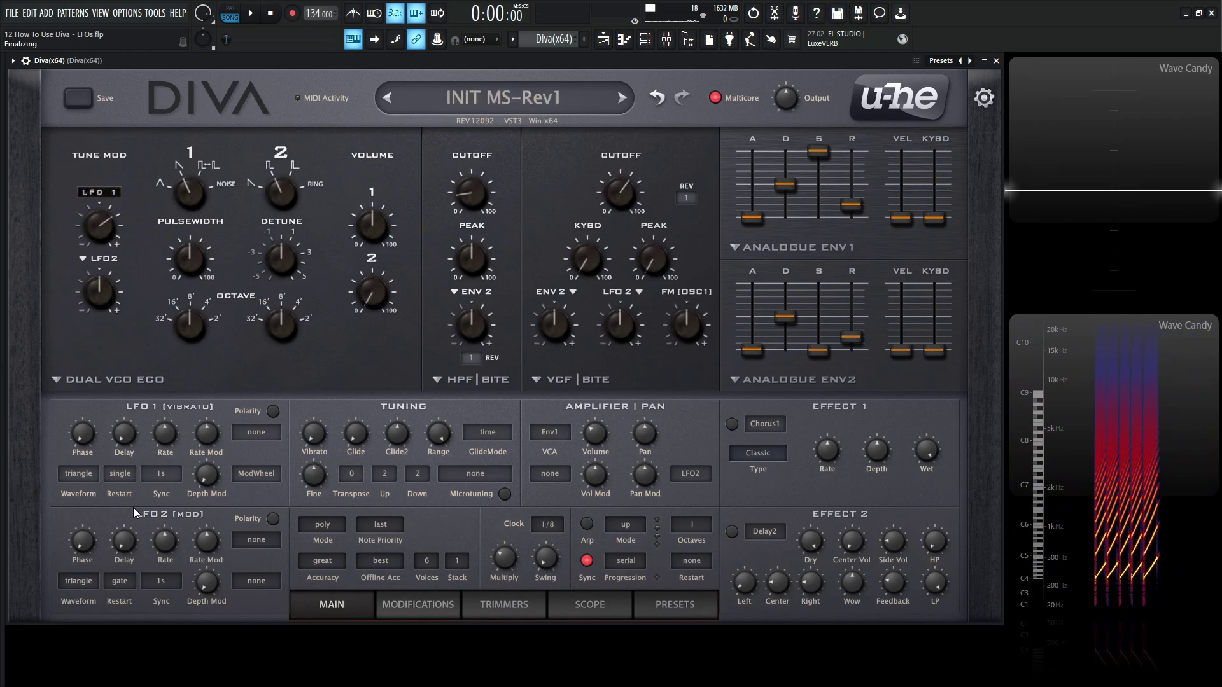
{"action": "left_click", "coordinate": [121, 475]}
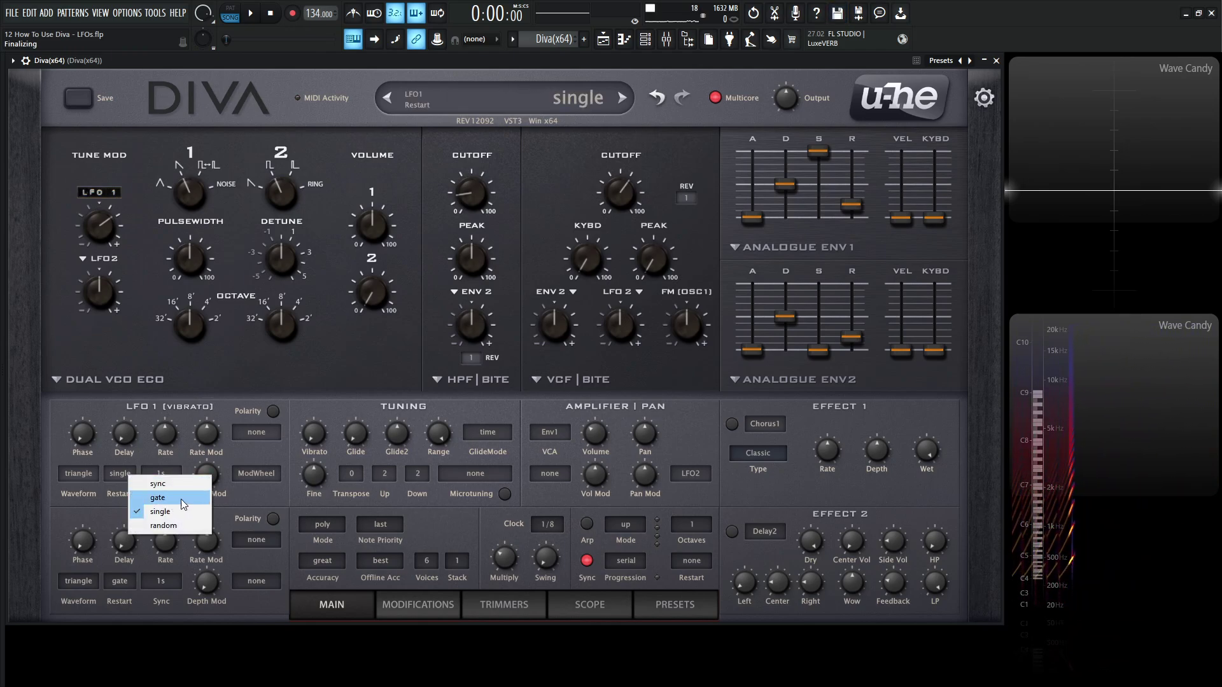
{"action": "left_click", "coordinate": [110, 496]}
{"action": "key", "text": "n"}
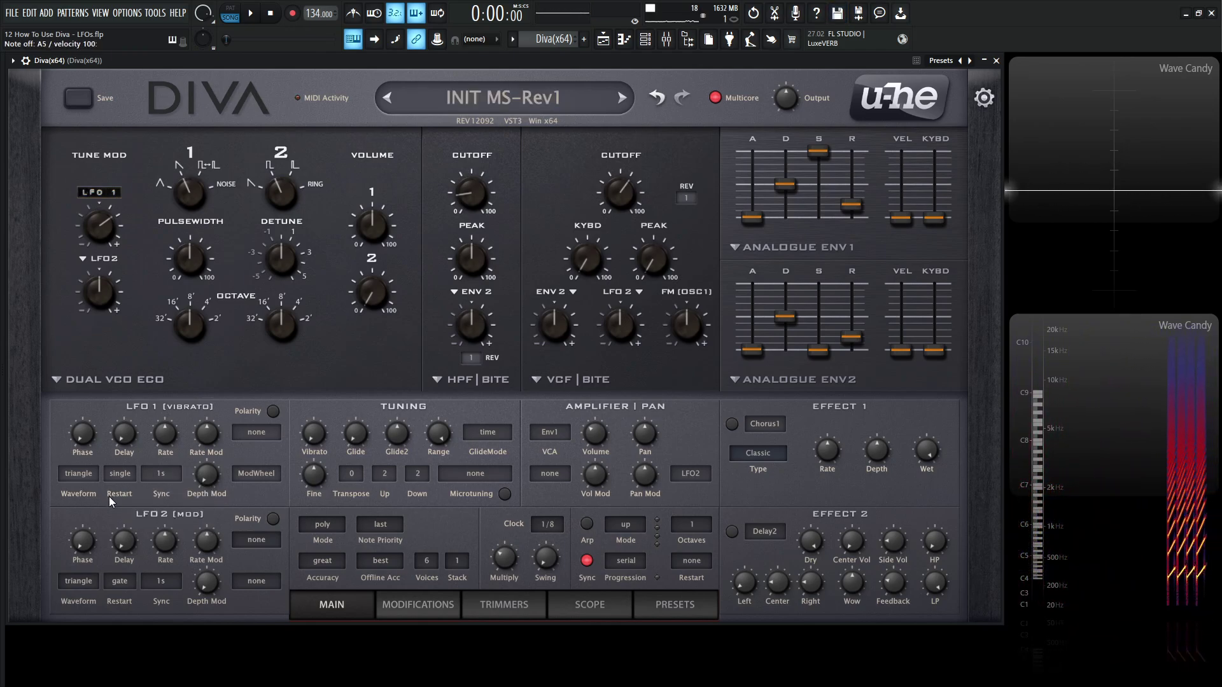
{"action": "key", "text": "n"}
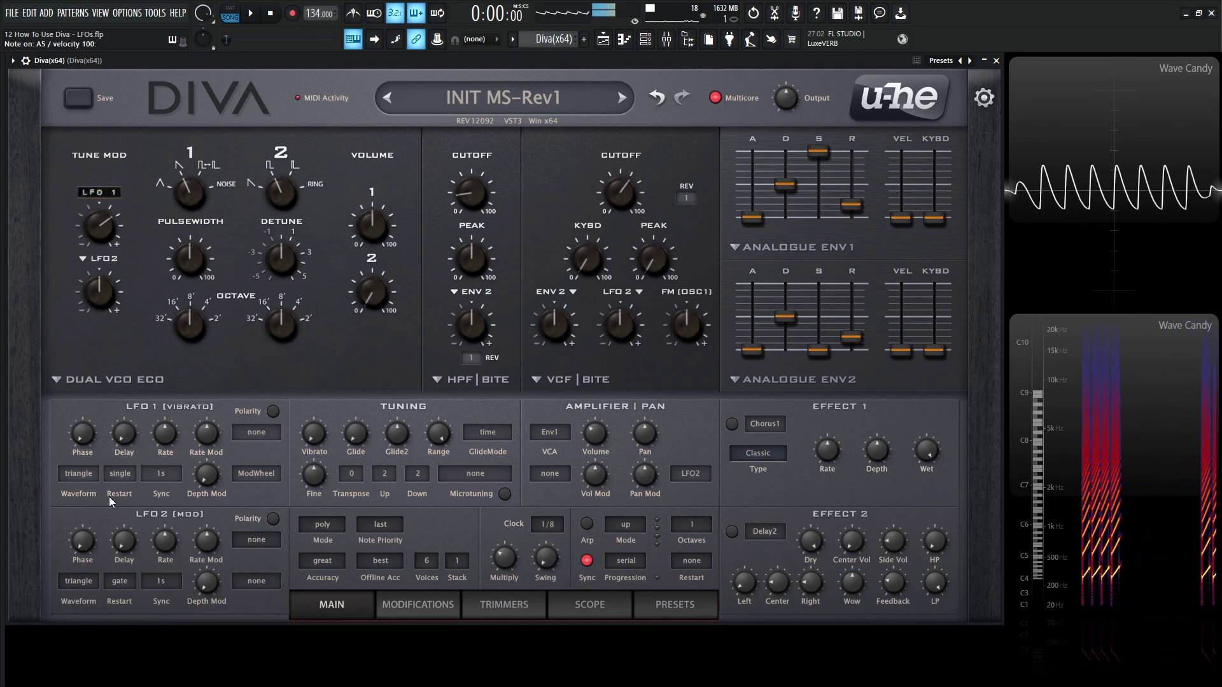
{"action": "key", "text": "n"}
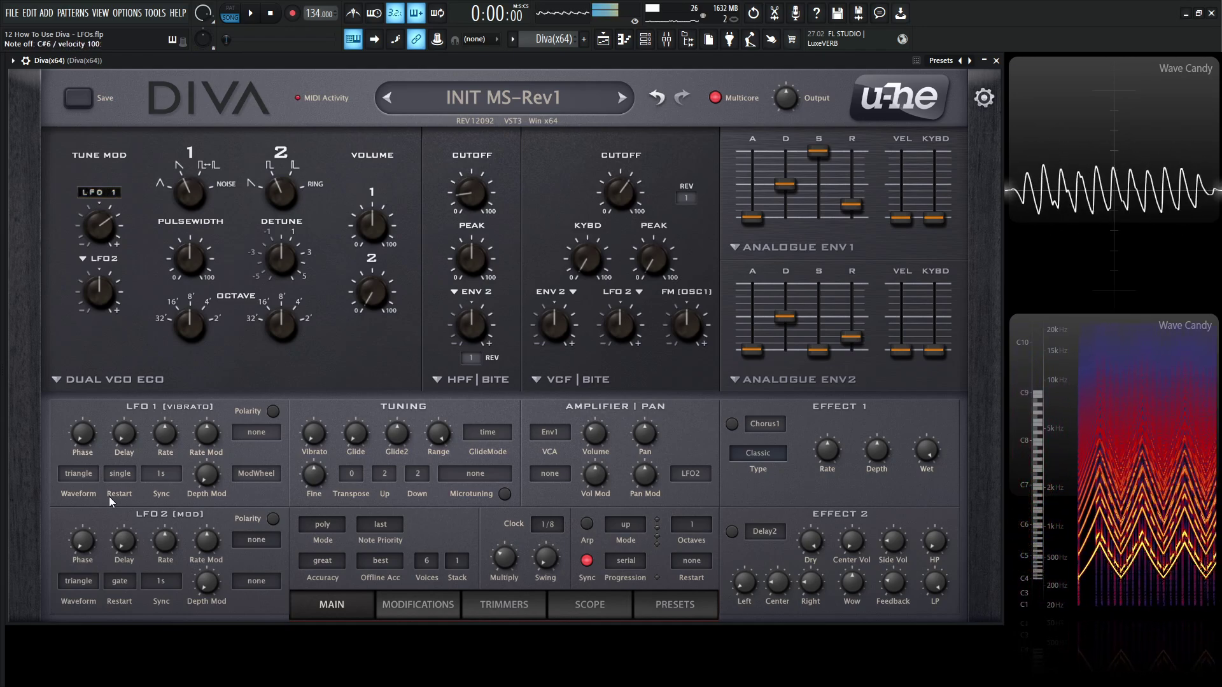
Step: Change LFO1's restart from single to gate, then to random
{"action": "left_click", "coordinate": [120, 474]}
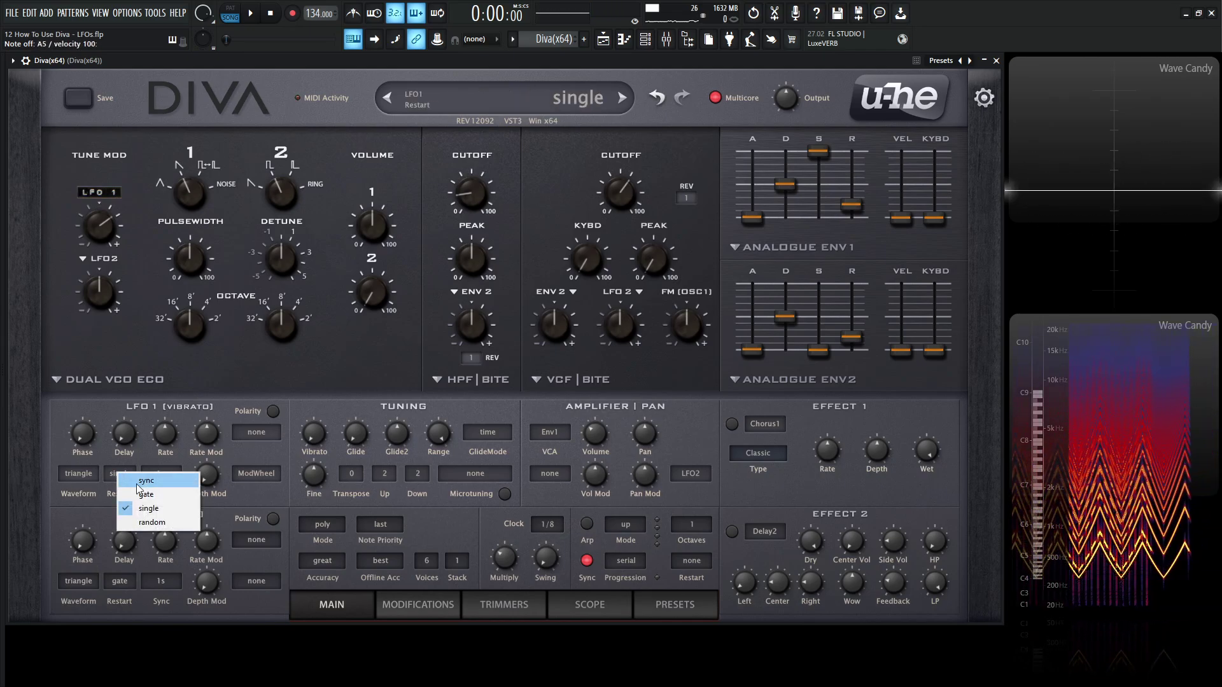
{"action": "left_click", "coordinate": [150, 492]}
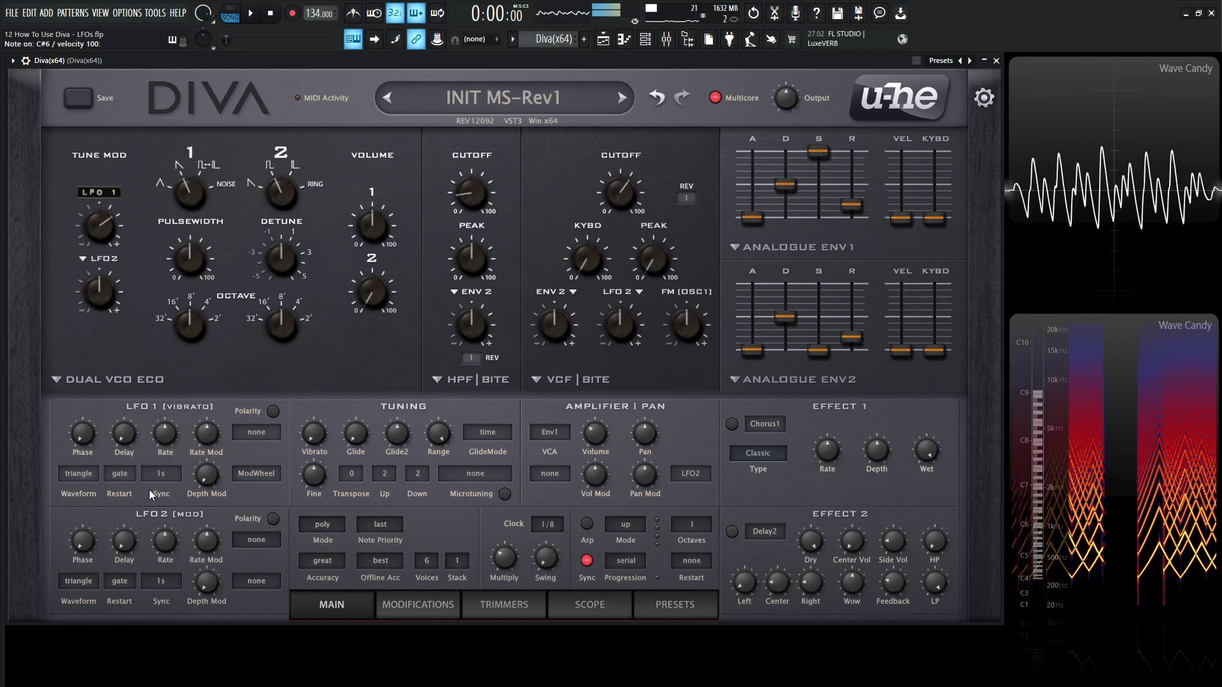
{"action": "left_click", "coordinate": [125, 477]}
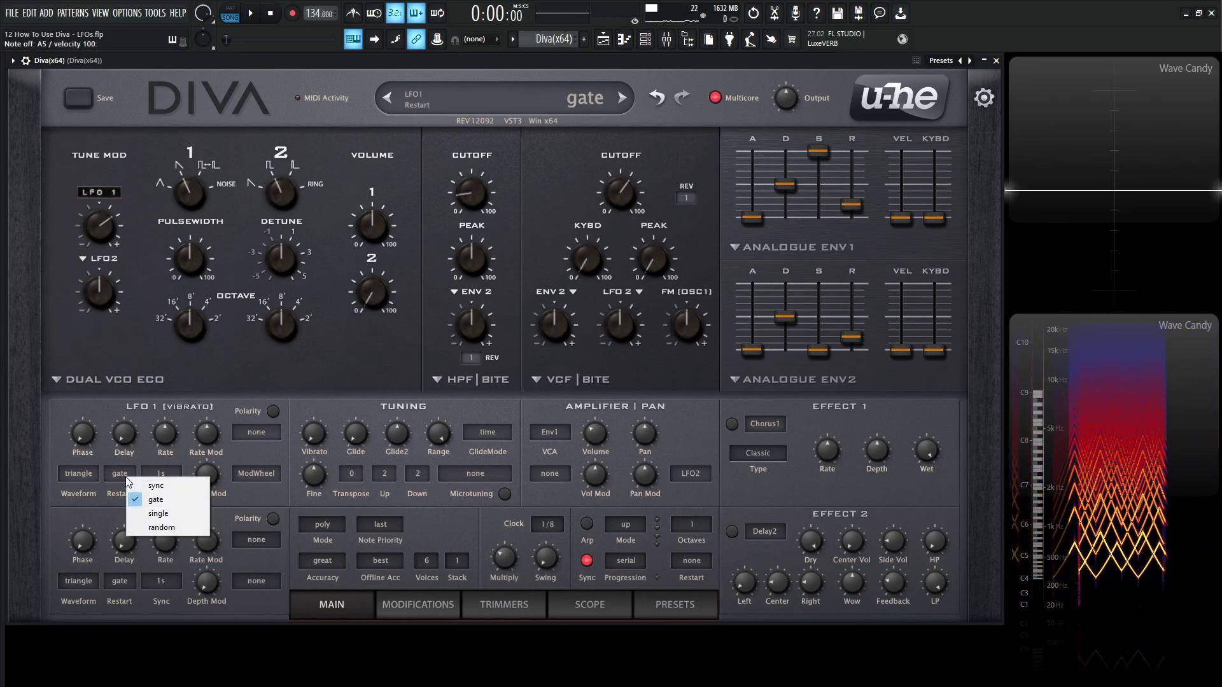
{"action": "left_click", "coordinate": [179, 528]}
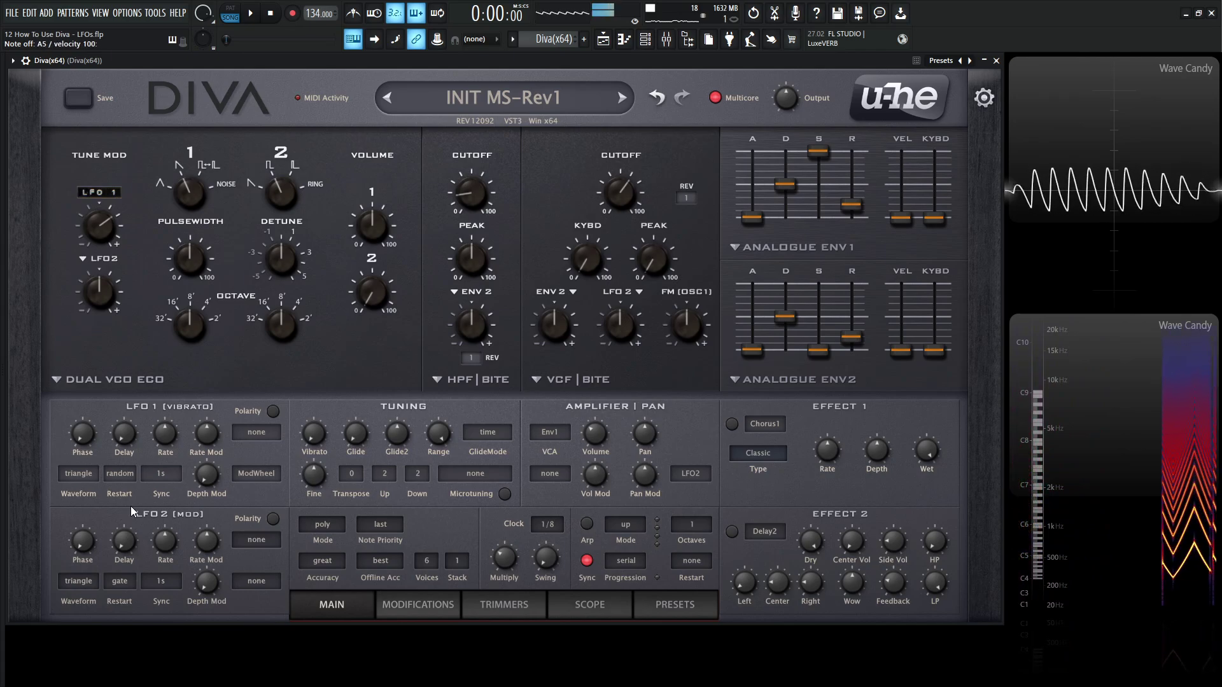
{"action": "left_click", "coordinate": [121, 475]}
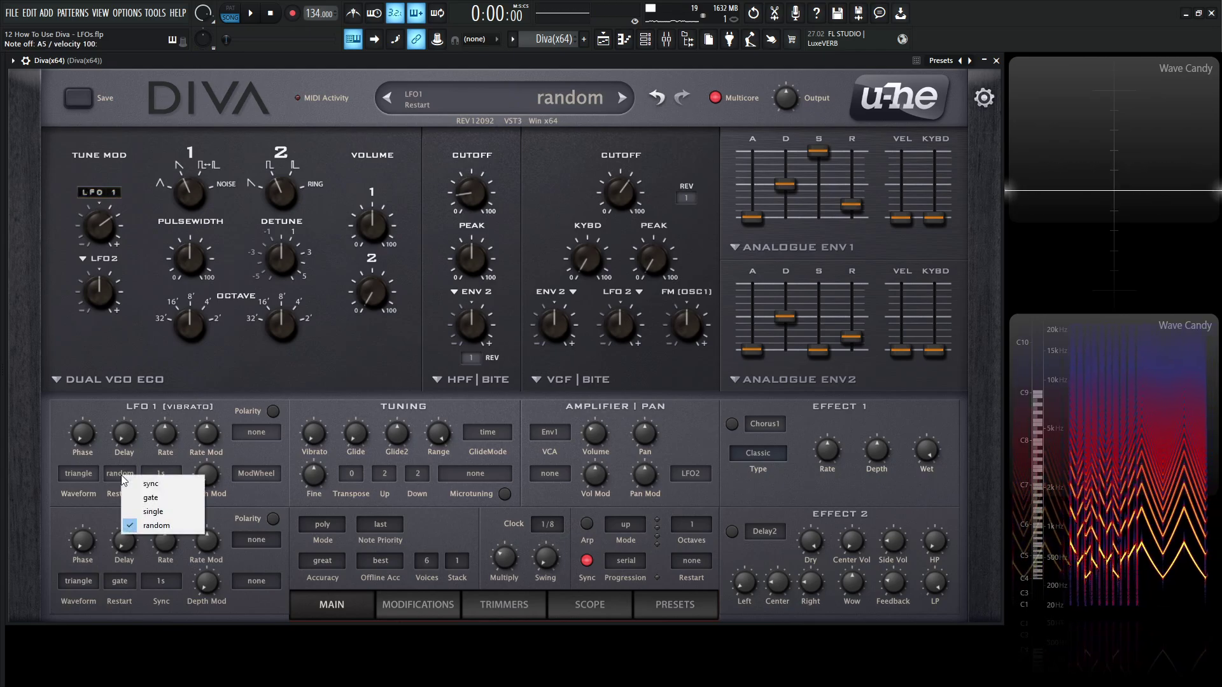
Step: Return LFO1 restart to gate, leaving the sync rate list unchanged
{"action": "left_click", "coordinate": [162, 497]}
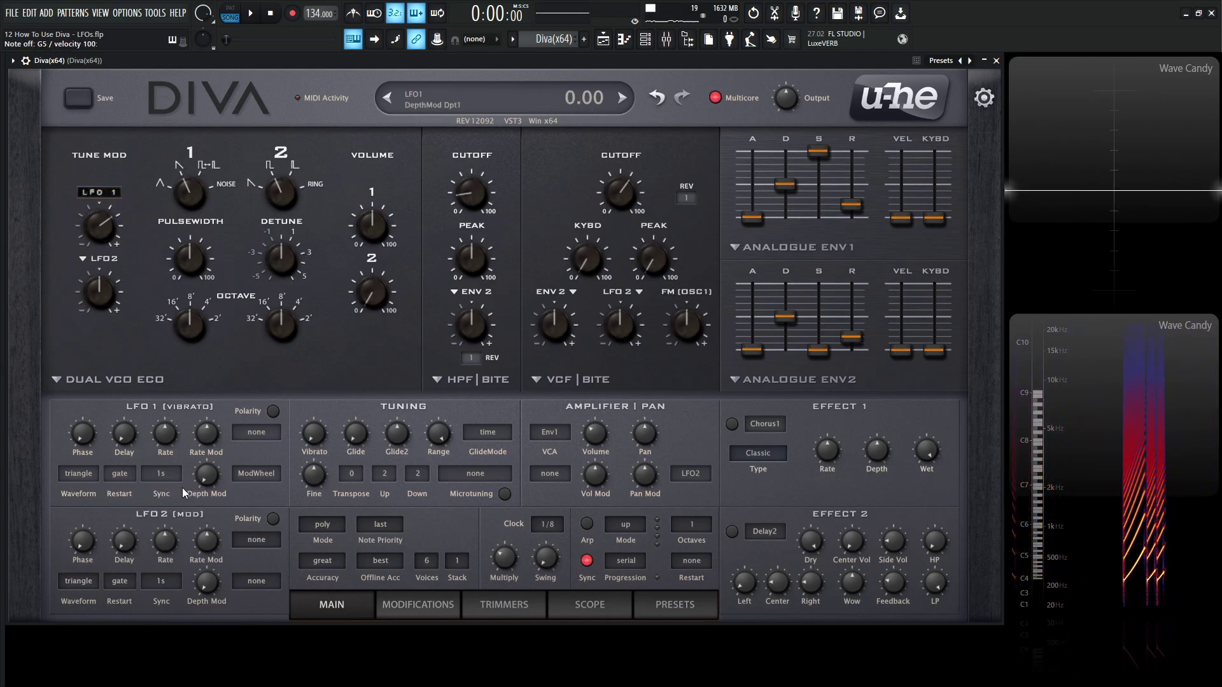
{"action": "left_click", "coordinate": [163, 473]}
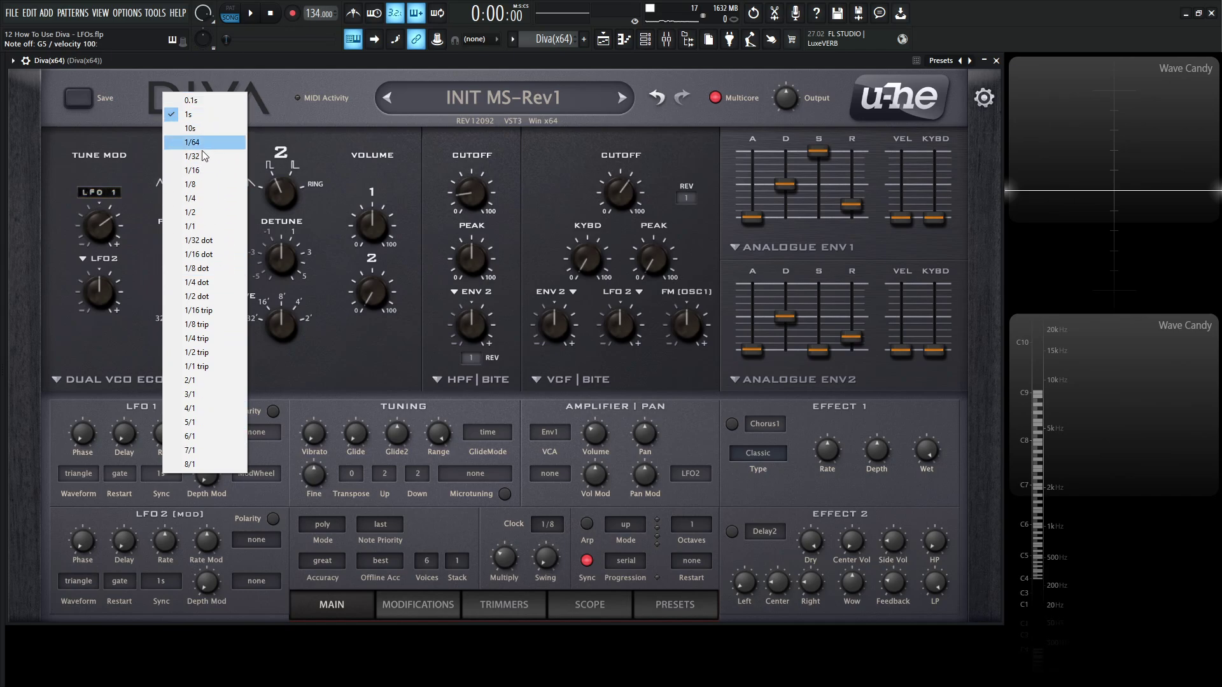
{"action": "left_click", "coordinate": [134, 500]}
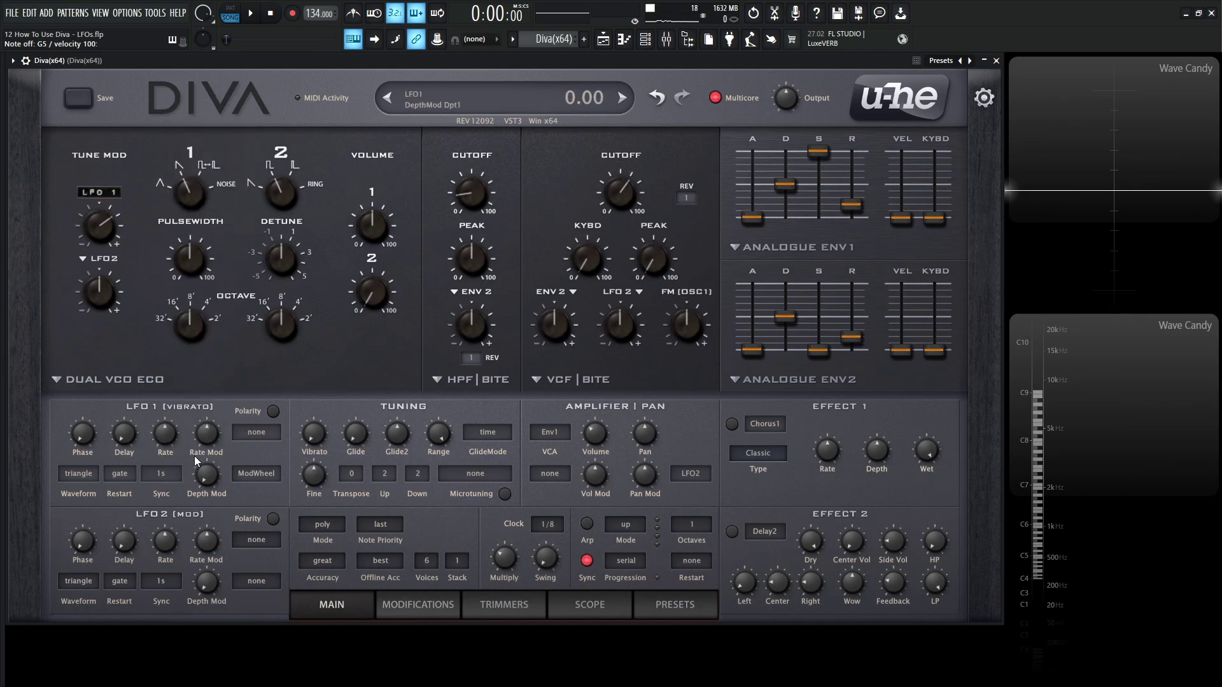
Step: Set LFO1 sync rate to 1/1, then 1/2, then 1/4 and 1/8, auditioning A5
{"action": "left_click", "coordinate": [170, 468]}
{"action": "left_click", "coordinate": [221, 221]}
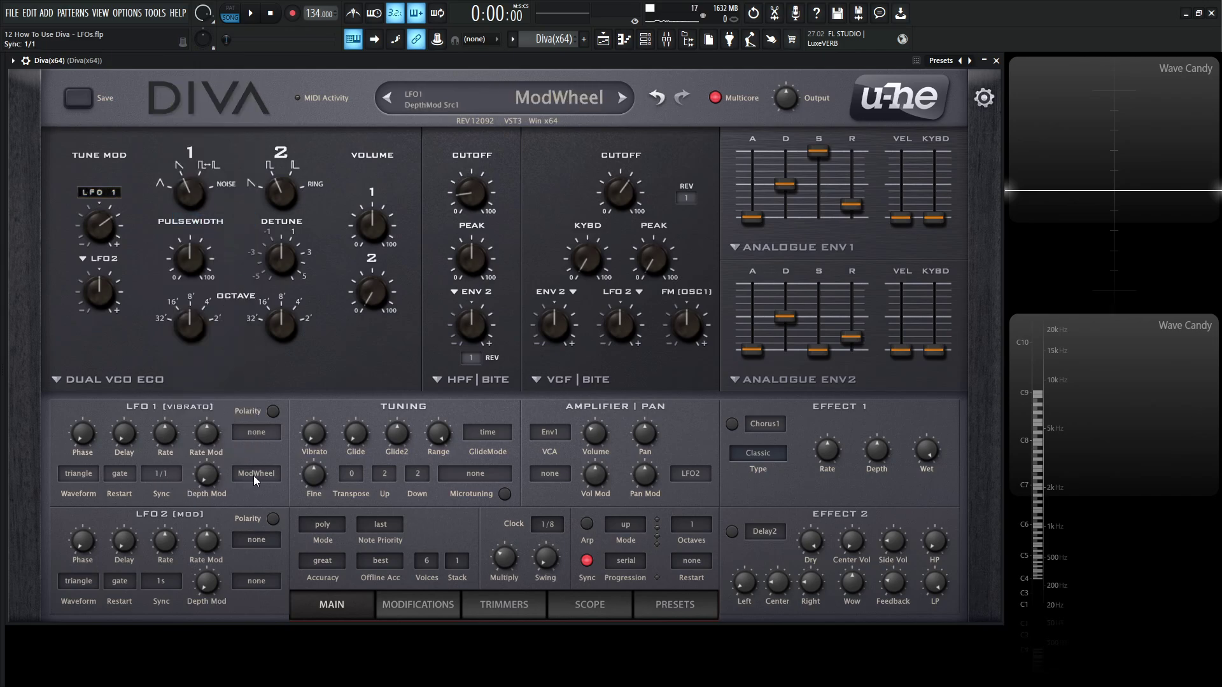
{"action": "key", "text": "n"}
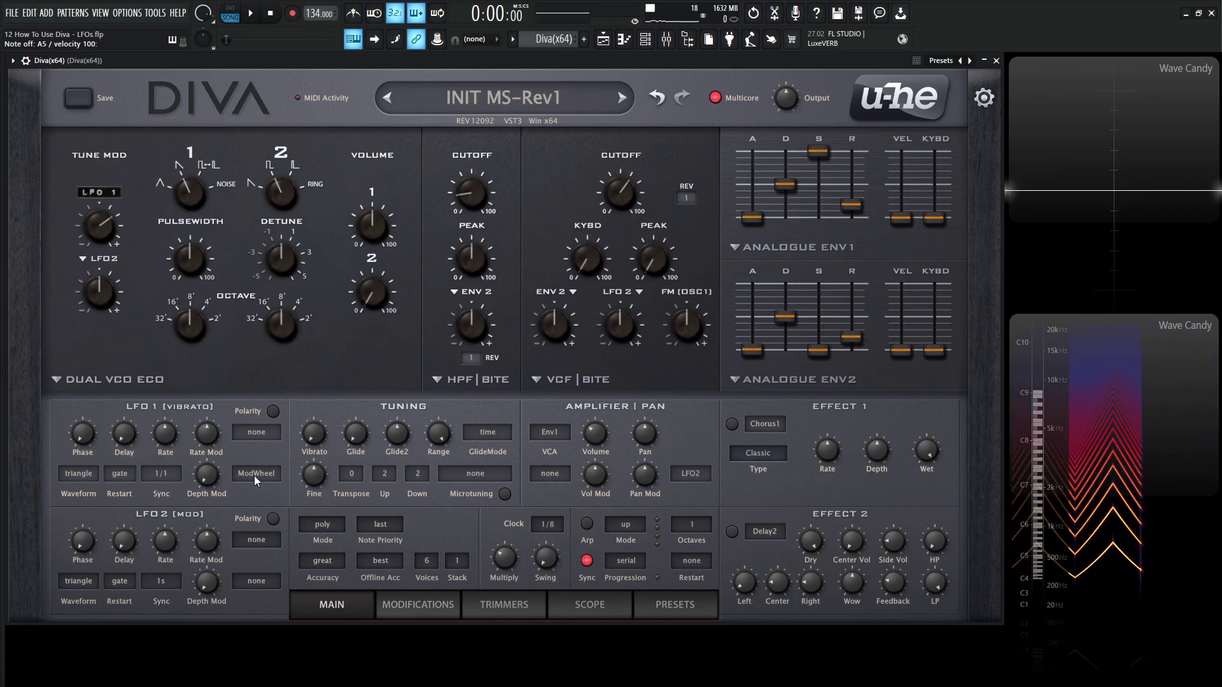
{"action": "left_click", "coordinate": [161, 473]}
{"action": "left_click", "coordinate": [221, 207]}
{"action": "key", "text": "n"}
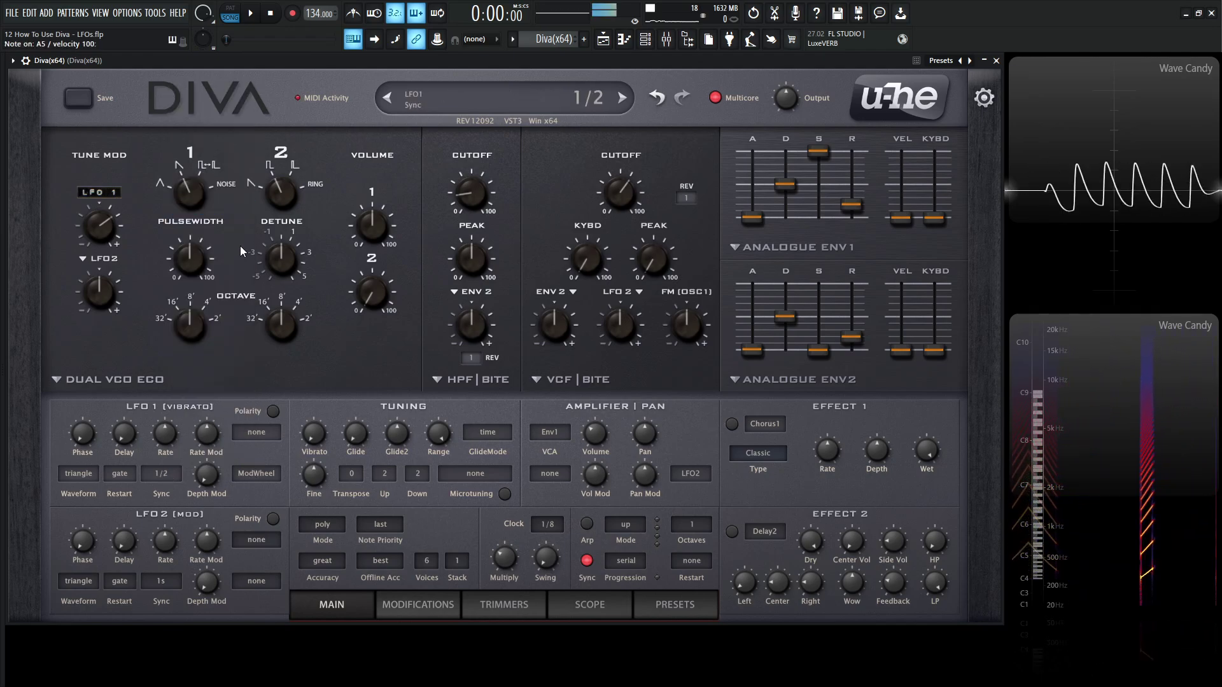
{"action": "scroll", "coordinate": [170, 474], "scroll_direction": "up", "scroll_amount": 1}
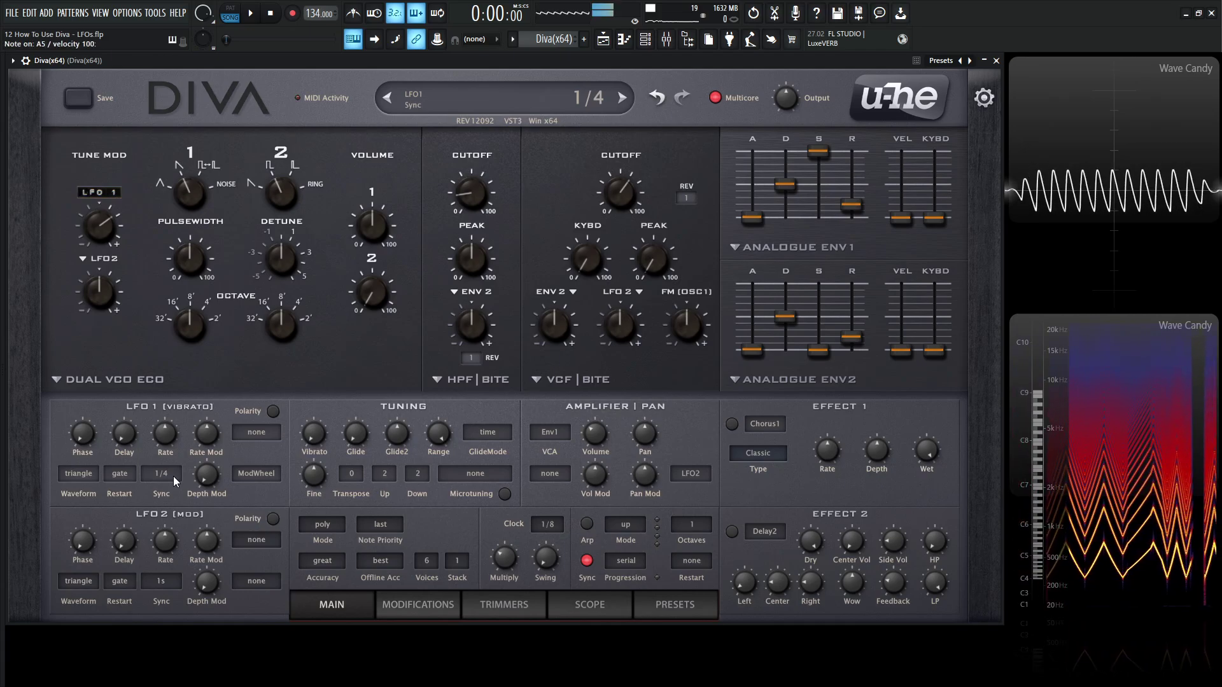
{"action": "scroll", "coordinate": [173, 476], "scroll_direction": "down", "scroll_amount": 1}
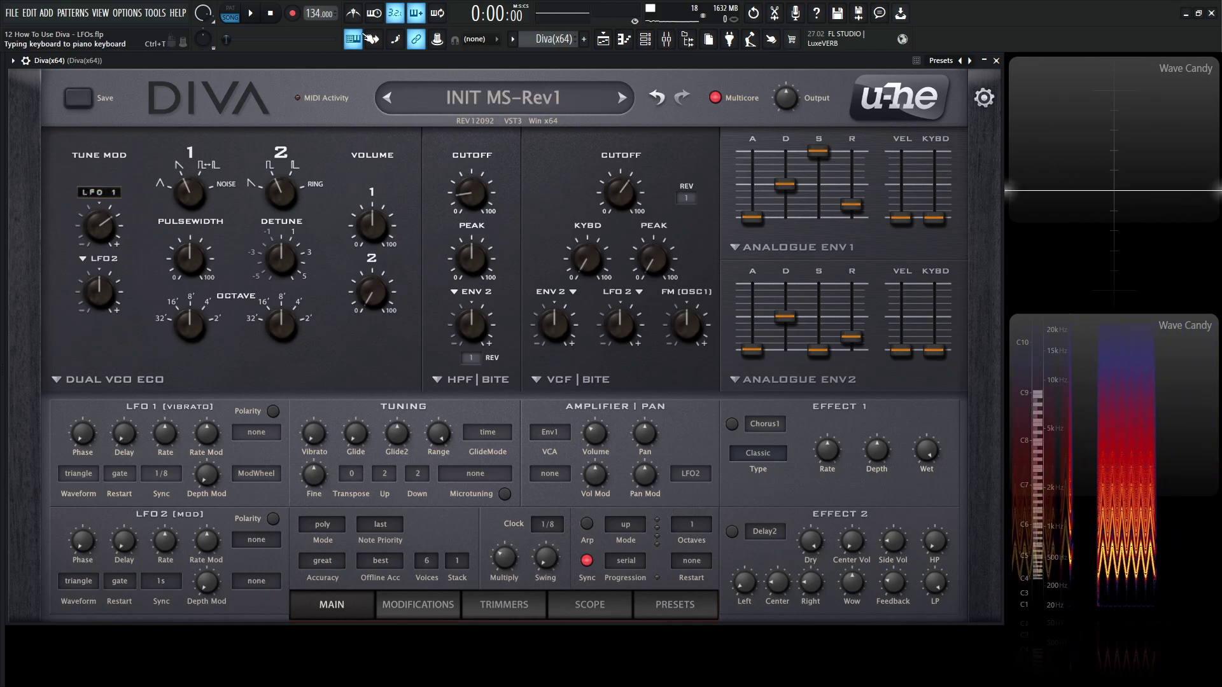
{"action": "key", "text": "F9"}
{"action": "left_click_drag", "start_coordinate": [262, 454], "coordinate": [262, 473]}
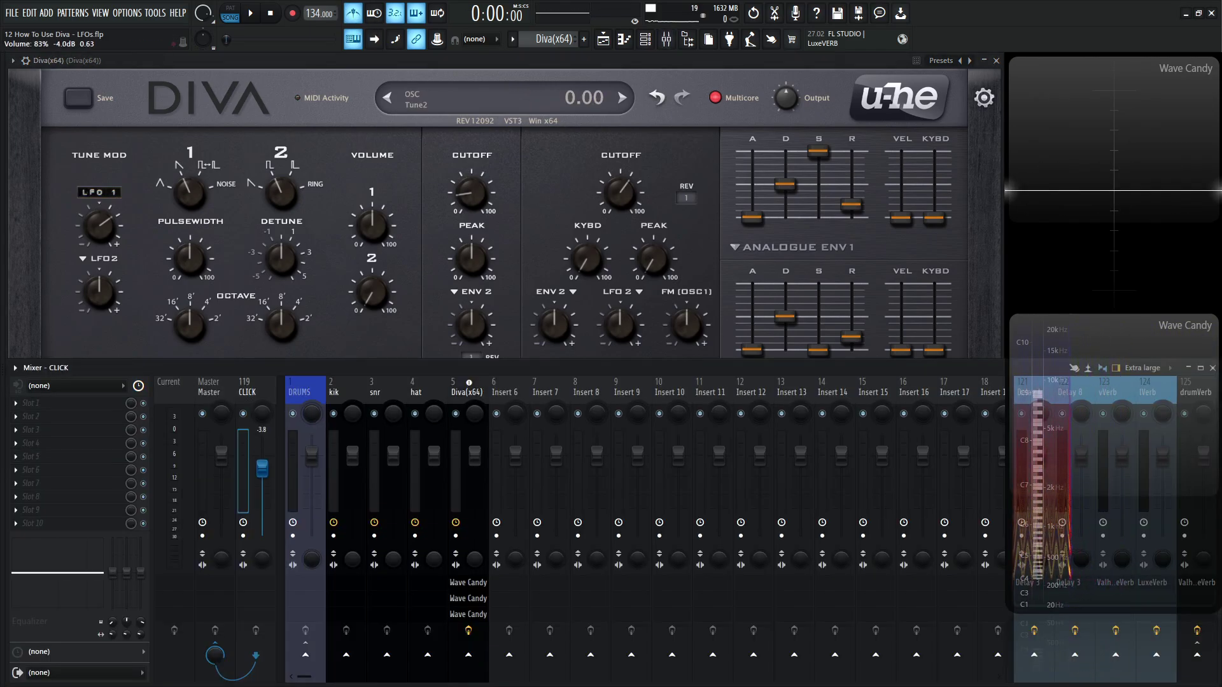
{"action": "key", "text": "F9"}
{"action": "key", "text": "space"}
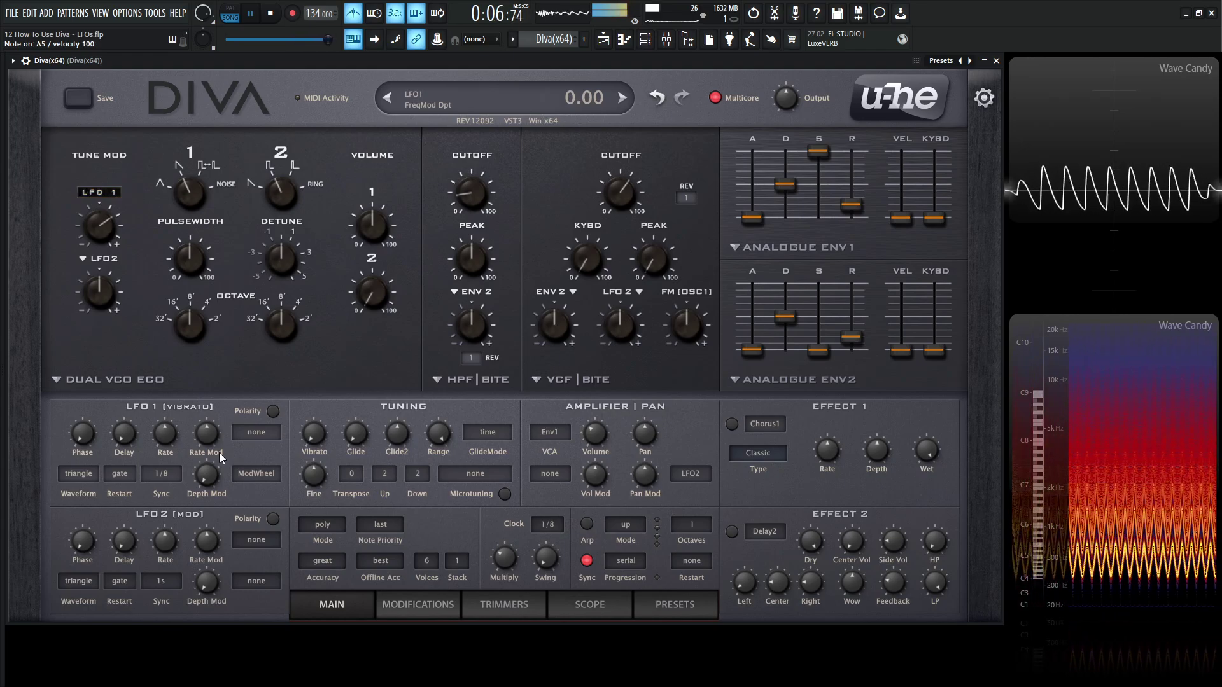
{"action": "key", "text": "space"}
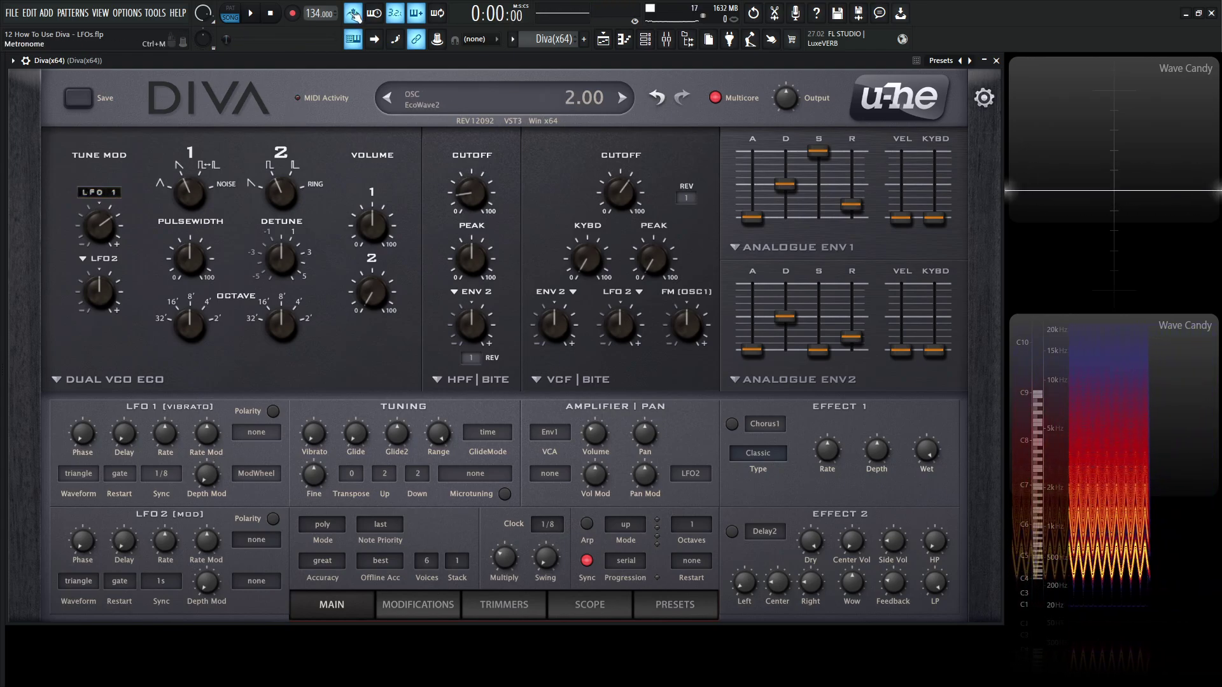
{"action": "key", "text": "v"}
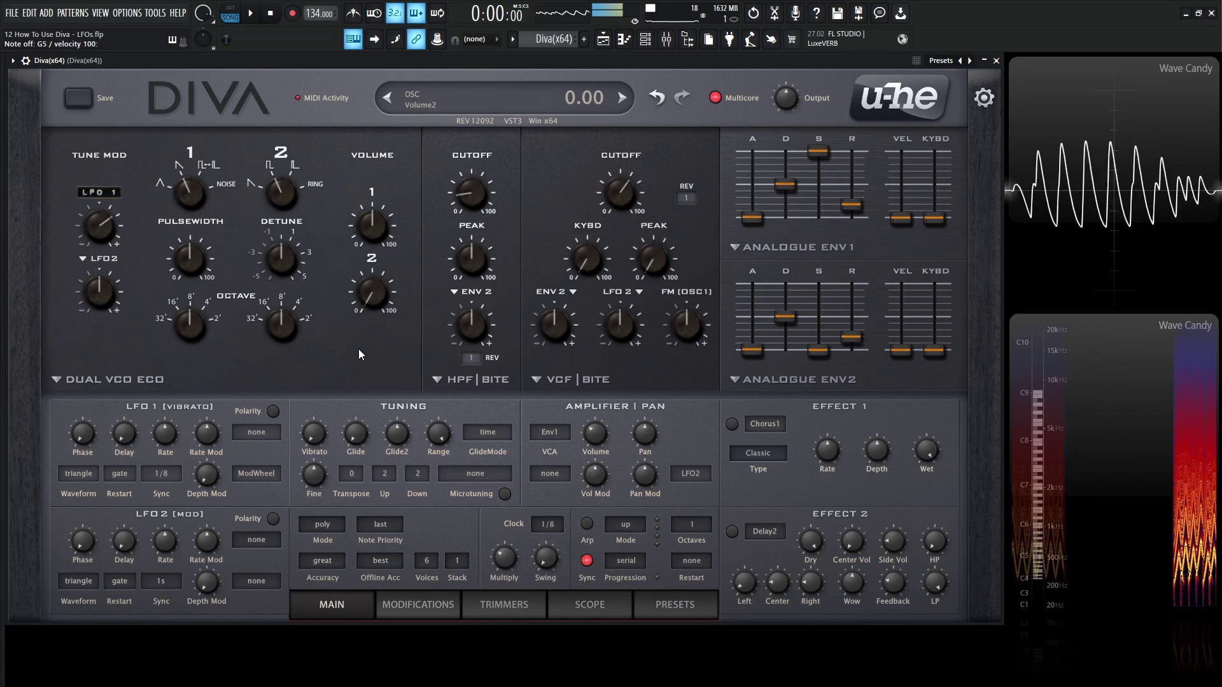
{"action": "key", "text": "b"}
{"action": "key", "text": "n"}
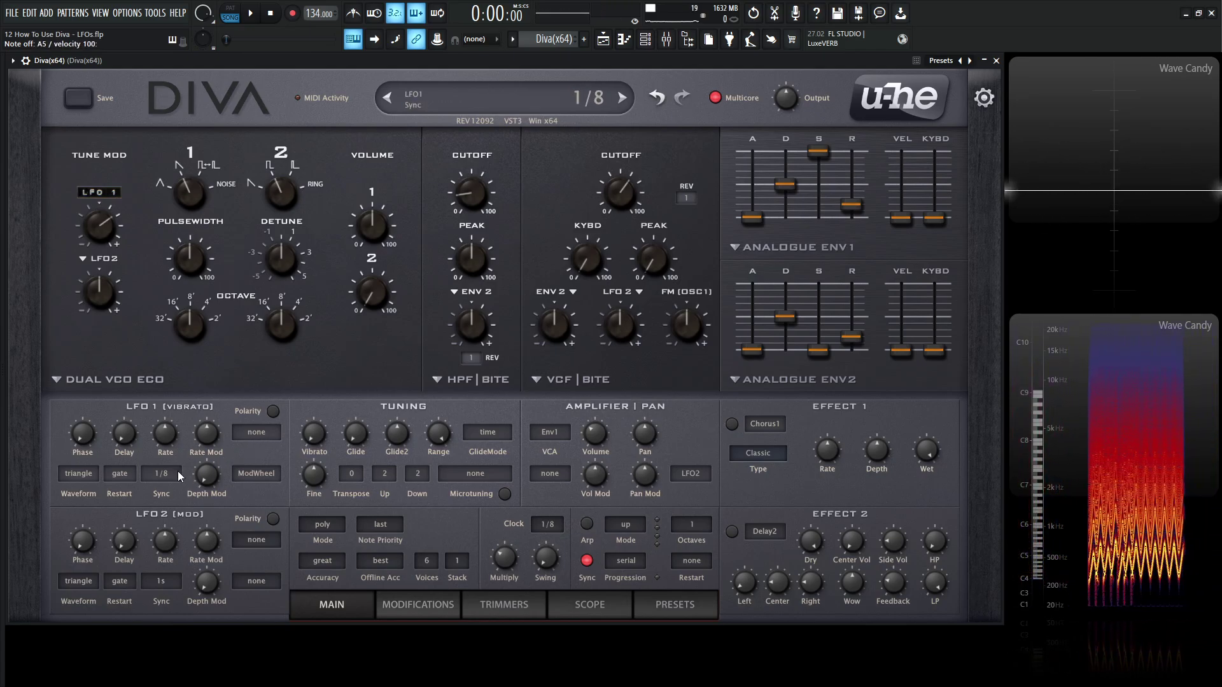
Step: Set LFO1's sync rate to 1s and audition the slower vibrato on A5
{"action": "left_click", "coordinate": [175, 472]}
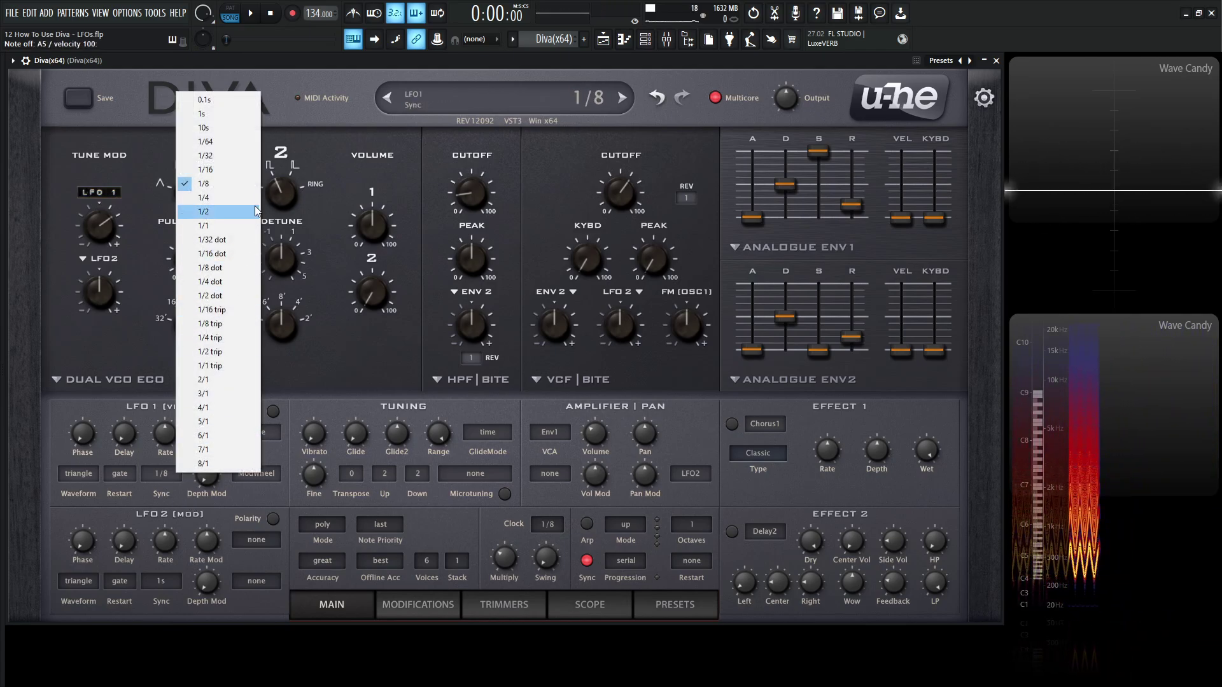
{"action": "left_click", "coordinate": [230, 111]}
{"action": "key", "text": "n"}
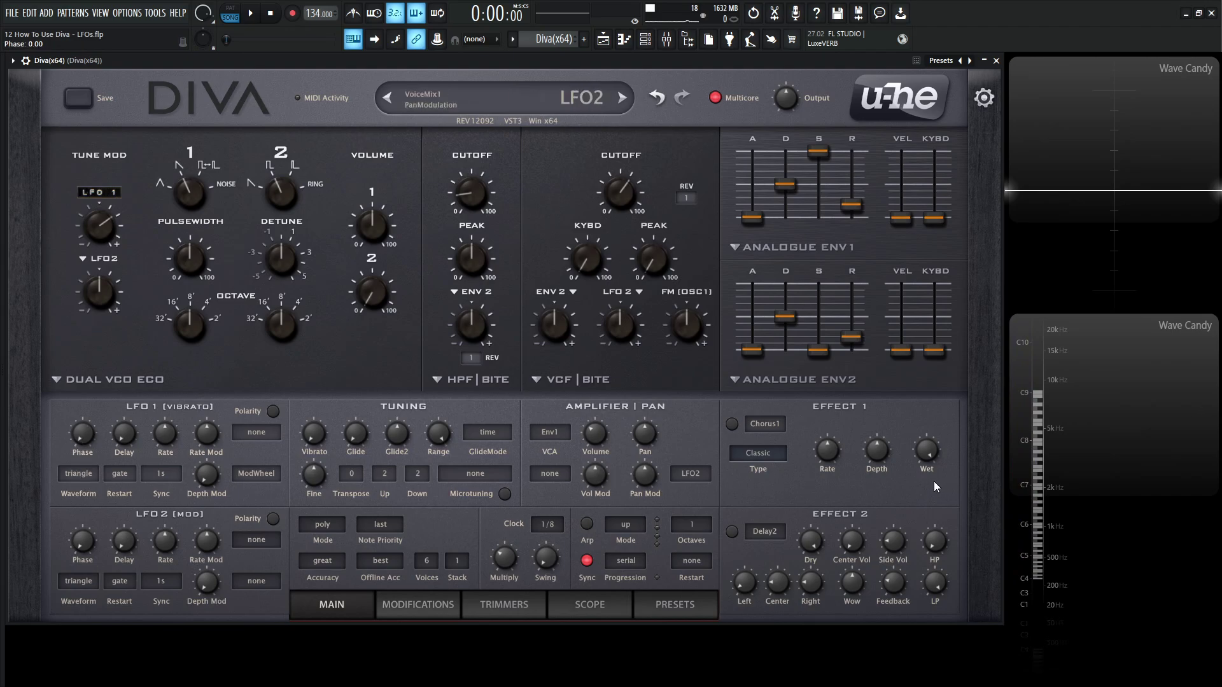
{"action": "key", "text": "n"}
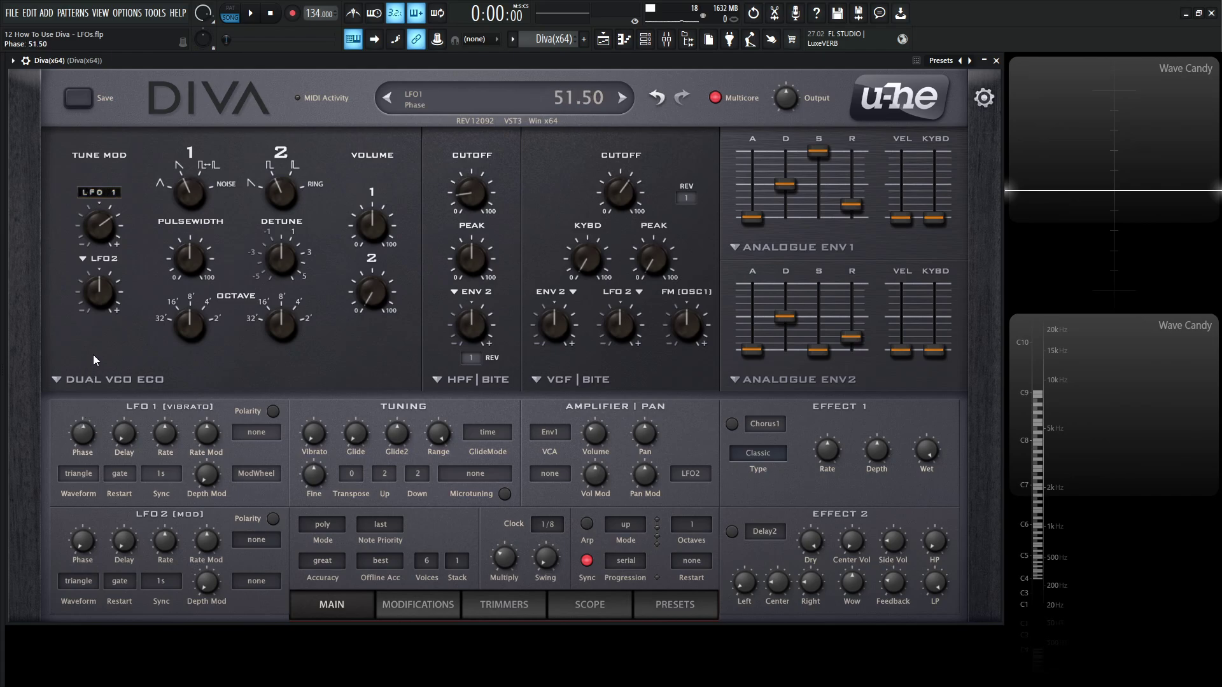
{"action": "key", "text": "n"}
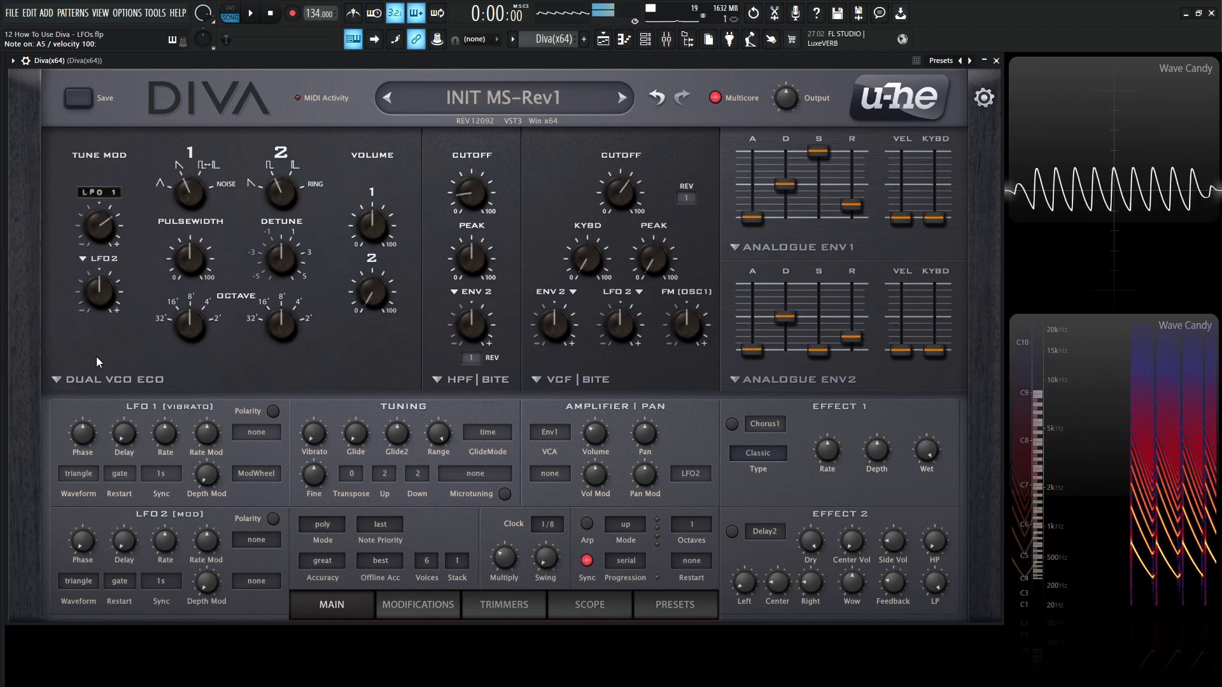
Step: Move LFO1 phase down to 29.00, then back up through 33.50 and 41.00
{"action": "left_click_drag", "start_coordinate": [87, 421], "coordinate": [83, 447]}
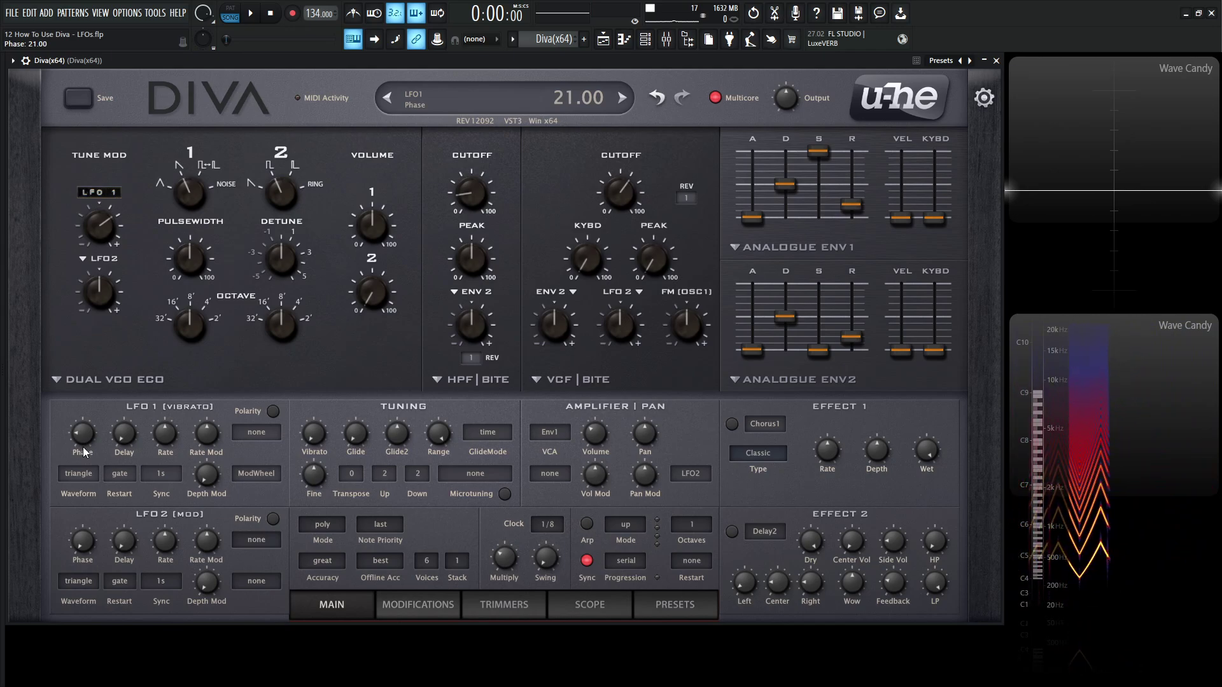
{"action": "key", "text": "n"}
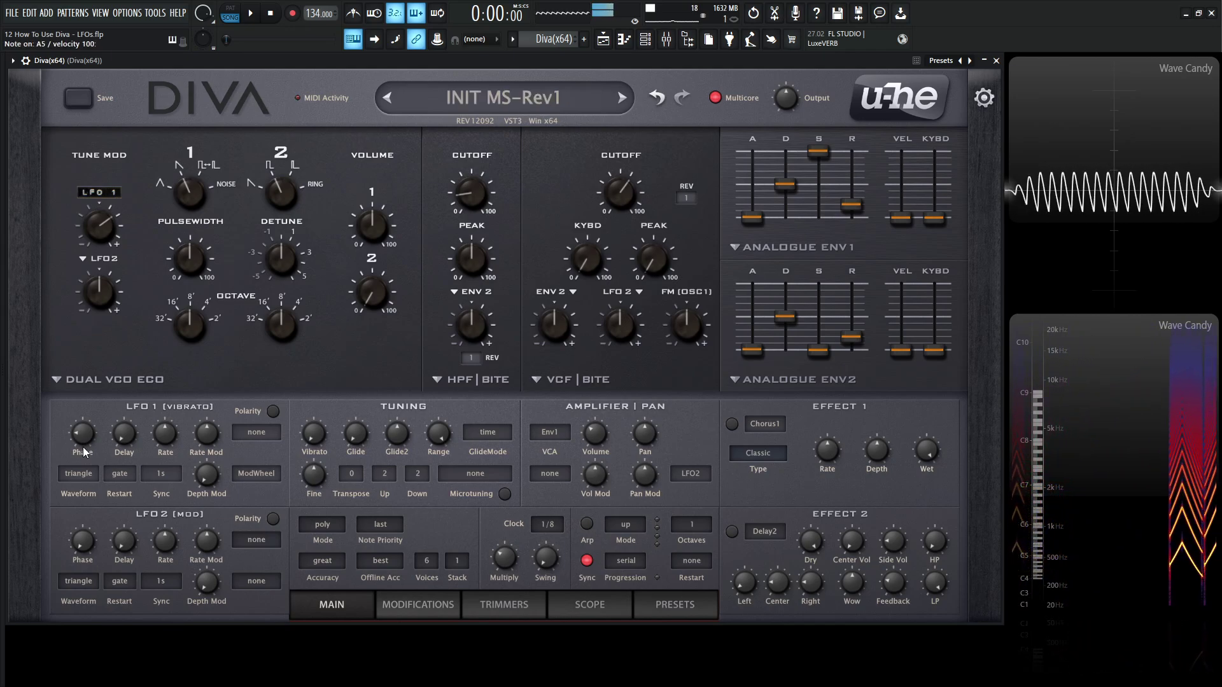
{"action": "left_click_drag", "start_coordinate": [83, 447], "coordinate": [79, 416]}
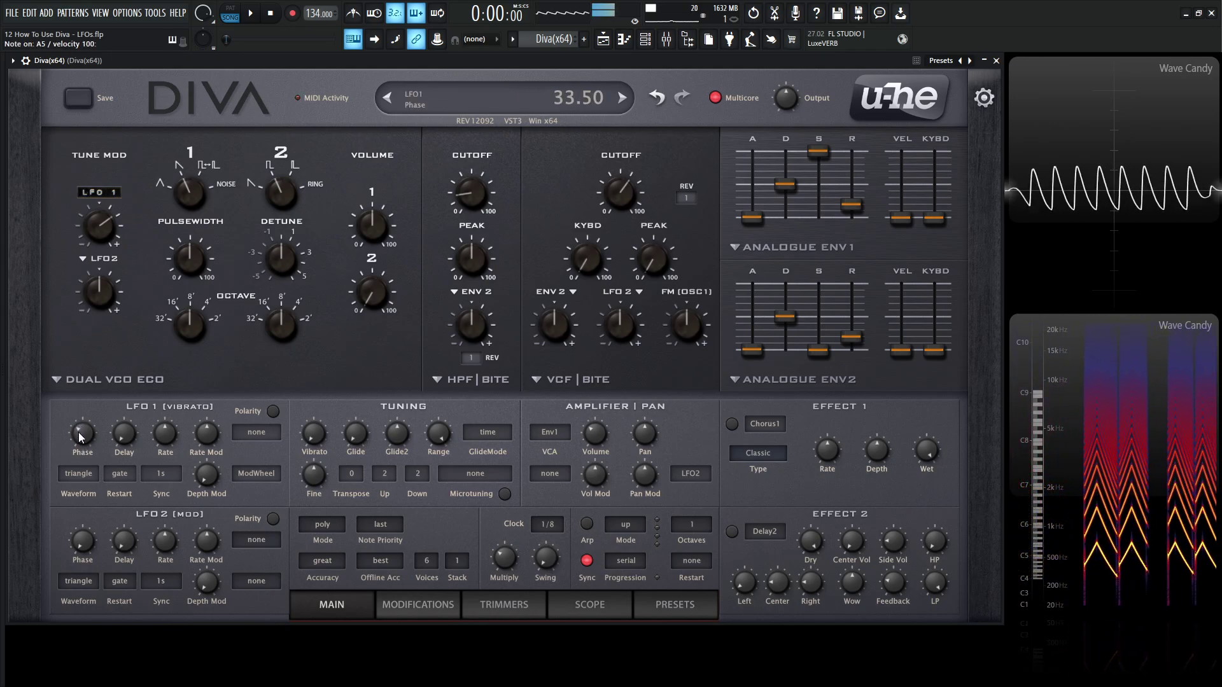
{"action": "left_click_drag", "start_coordinate": [79, 438], "coordinate": [38, 666]}
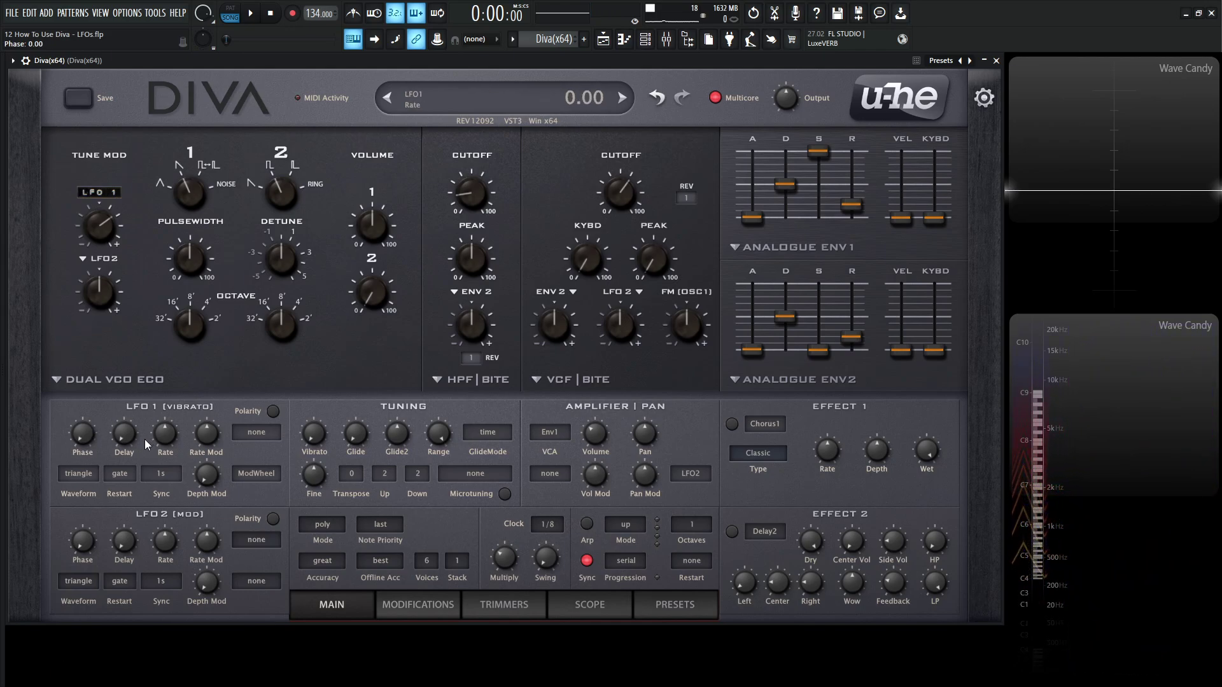
{"action": "left_click_drag", "start_coordinate": [135, 442], "coordinate": [117, 345]}
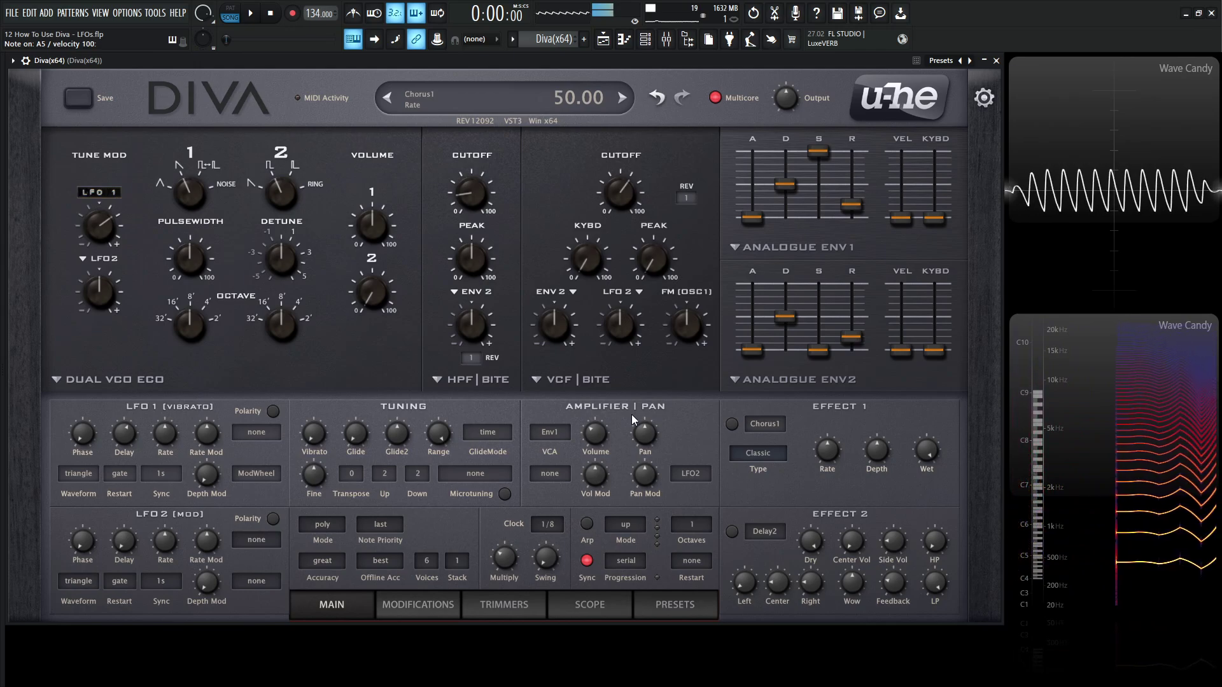
{"action": "left_click_drag", "start_coordinate": [119, 434], "coordinate": [120, 372]}
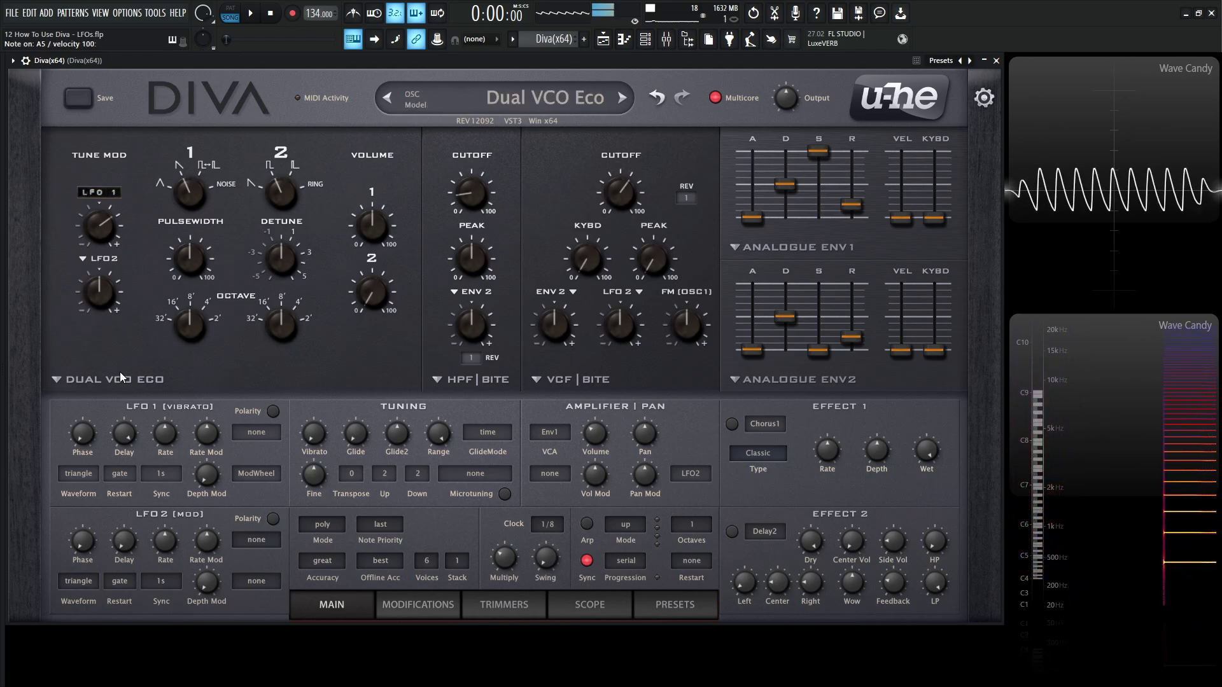
{"action": "mouse_move", "coordinate": [123, 436]}
{"action": "left_mouse_down"}
{"action": "mouse_move", "coordinate": [128, 527]}
{"action": "mouse_move", "coordinate": [106, 433]}
{"action": "mouse_move", "coordinate": [127, 437]}
{"action": "left_mouse_up"}
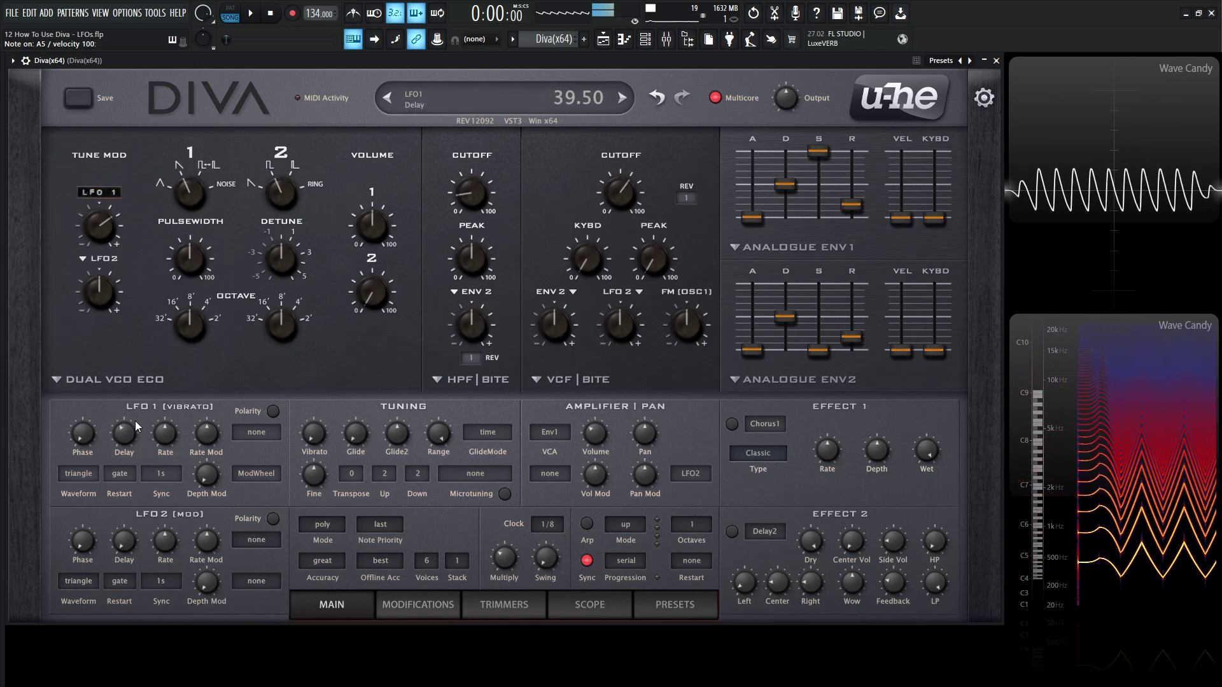
{"action": "left_click_drag", "start_coordinate": [131, 427], "coordinate": [190, 482]}
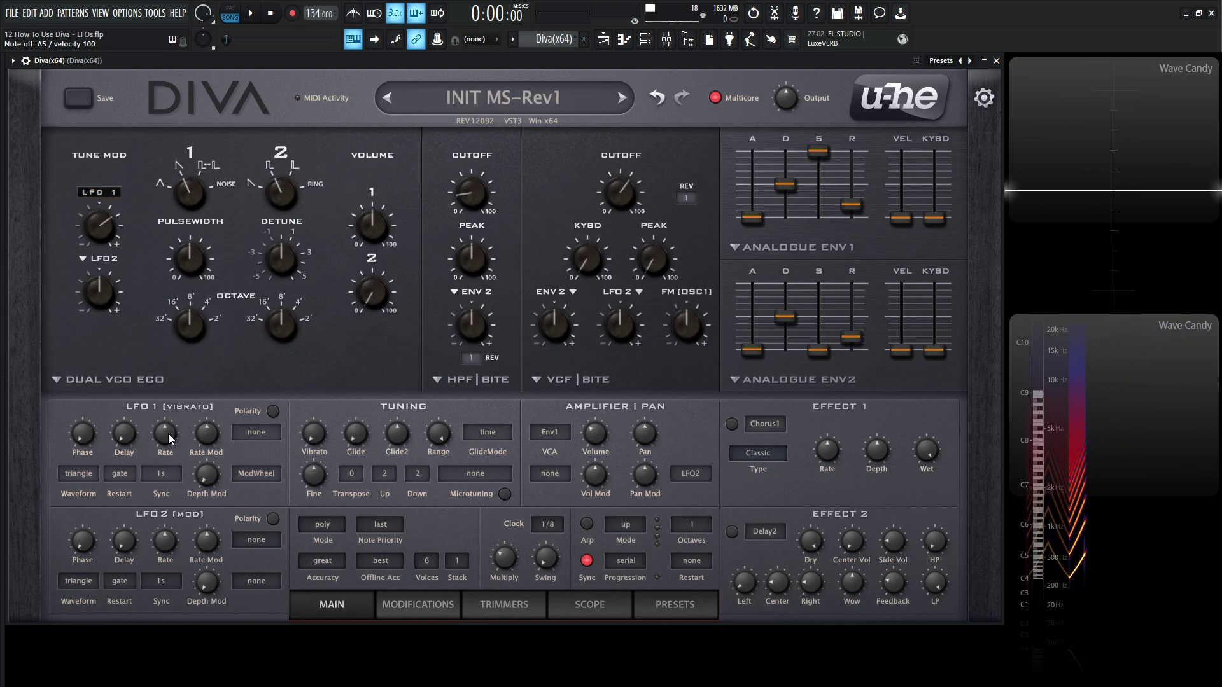
Step: Sweep LFO1 rate through -2.40, 3.30, 1.30 and 5.00, settle near 2.60, then open Rate Mod sources
{"action": "mouse_move", "coordinate": [167, 433]}
{"action": "left_mouse_down"}
{"action": "mouse_move", "coordinate": [166, 463]}
{"action": "mouse_move", "coordinate": [163, 453]}
{"action": "left_mouse_up"}
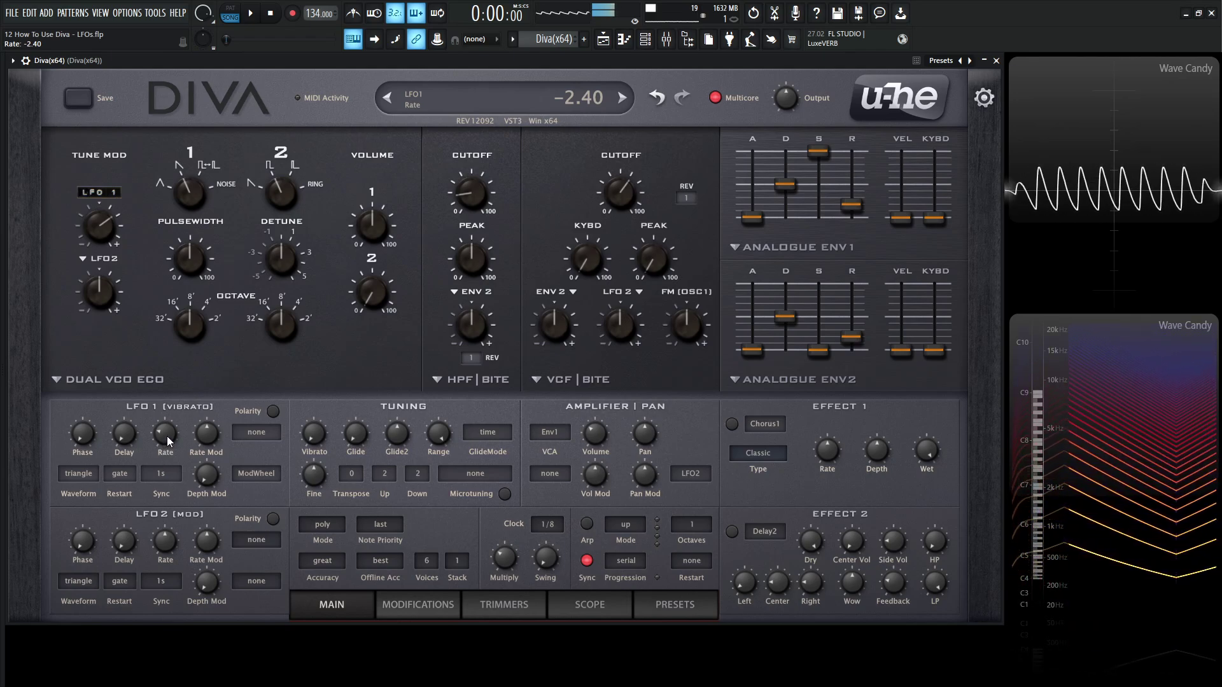
{"action": "left_click_drag", "start_coordinate": [168, 436], "coordinate": [161, 369]}
{"action": "left_click_drag", "start_coordinate": [165, 428], "coordinate": [167, 450]}
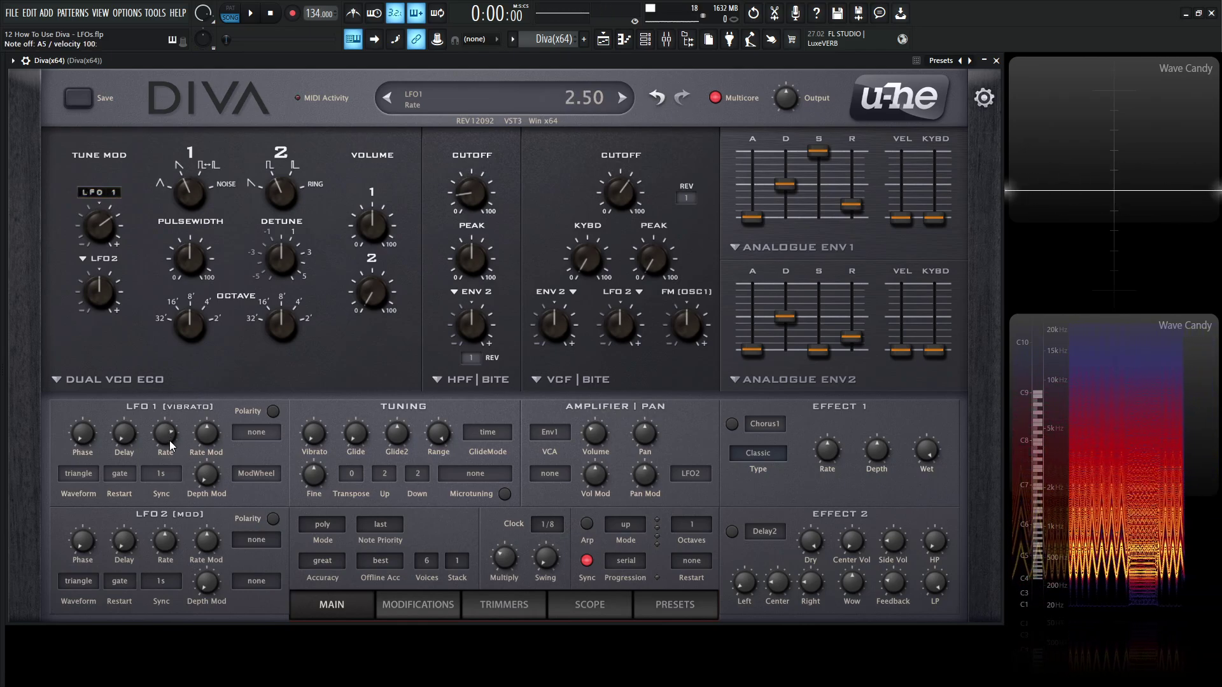
{"action": "left_click_drag", "start_coordinate": [169, 440], "coordinate": [170, 372]}
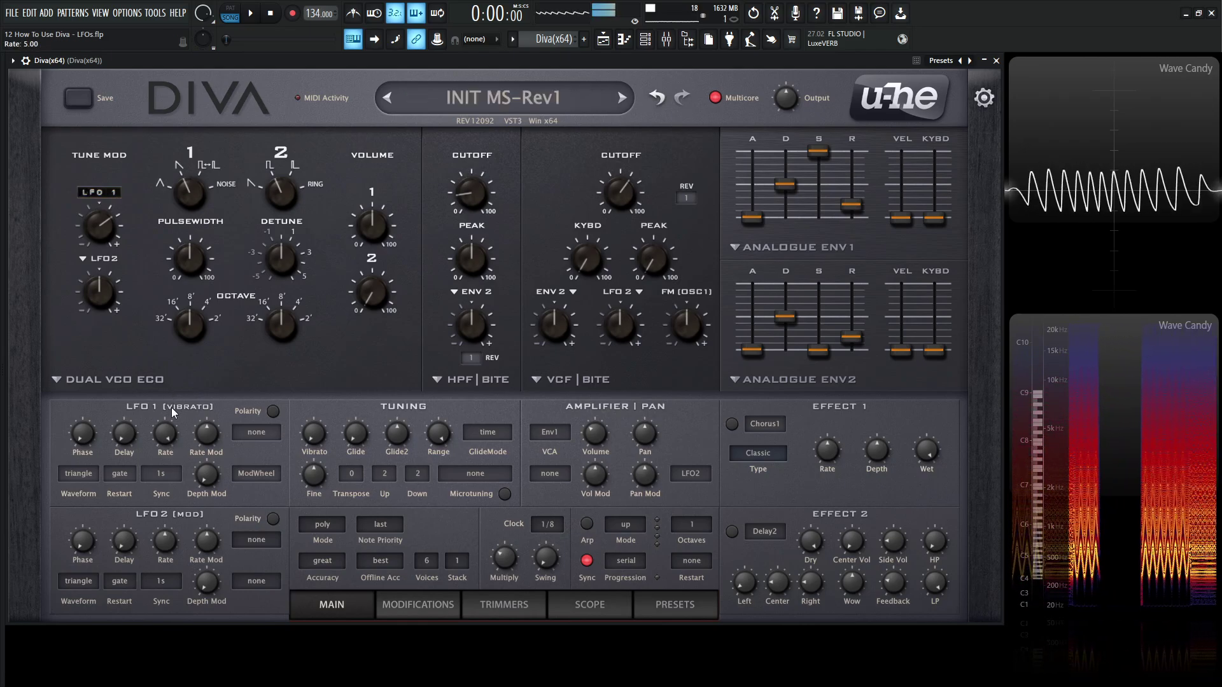
{"action": "mouse_move", "coordinate": [171, 417]}
{"action": "left_mouse_down"}
{"action": "mouse_move", "coordinate": [171, 490]}
{"action": "mouse_move", "coordinate": [162, 392]}
{"action": "mouse_move", "coordinate": [158, 512]}
{"action": "mouse_move", "coordinate": [157, 405]}
{"action": "mouse_move", "coordinate": [164, 459]}
{"action": "mouse_move", "coordinate": [169, 429]}
{"action": "left_mouse_up"}
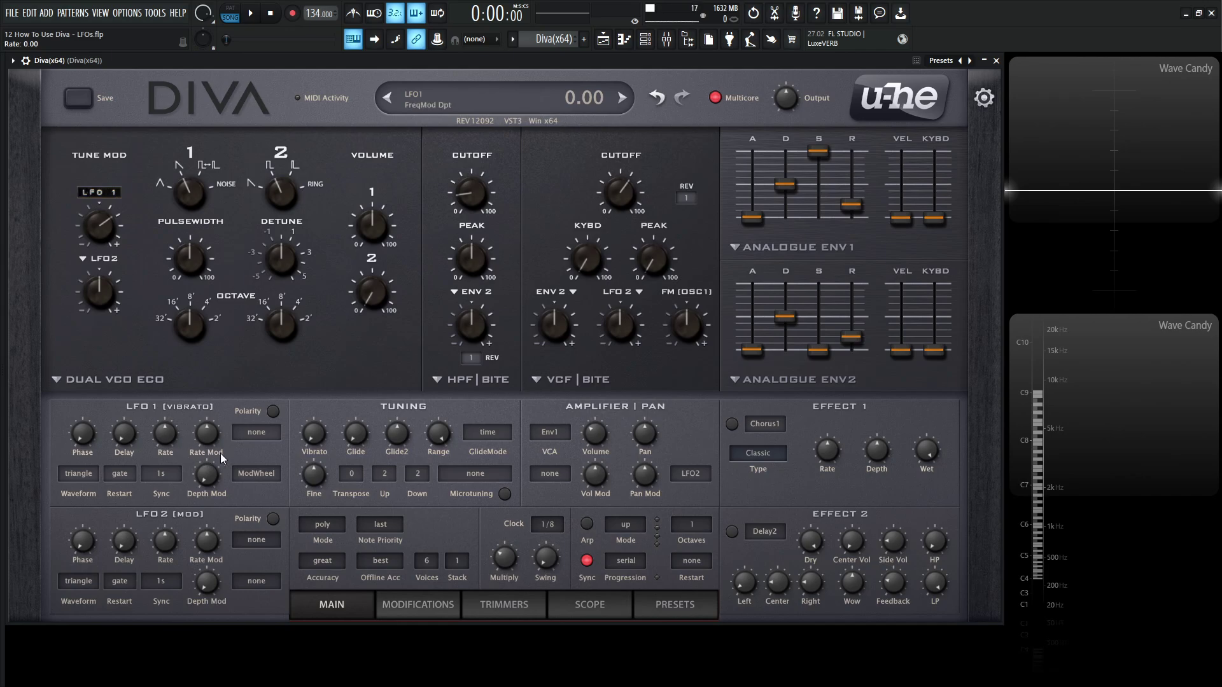
{"action": "left_click", "coordinate": [259, 433]}
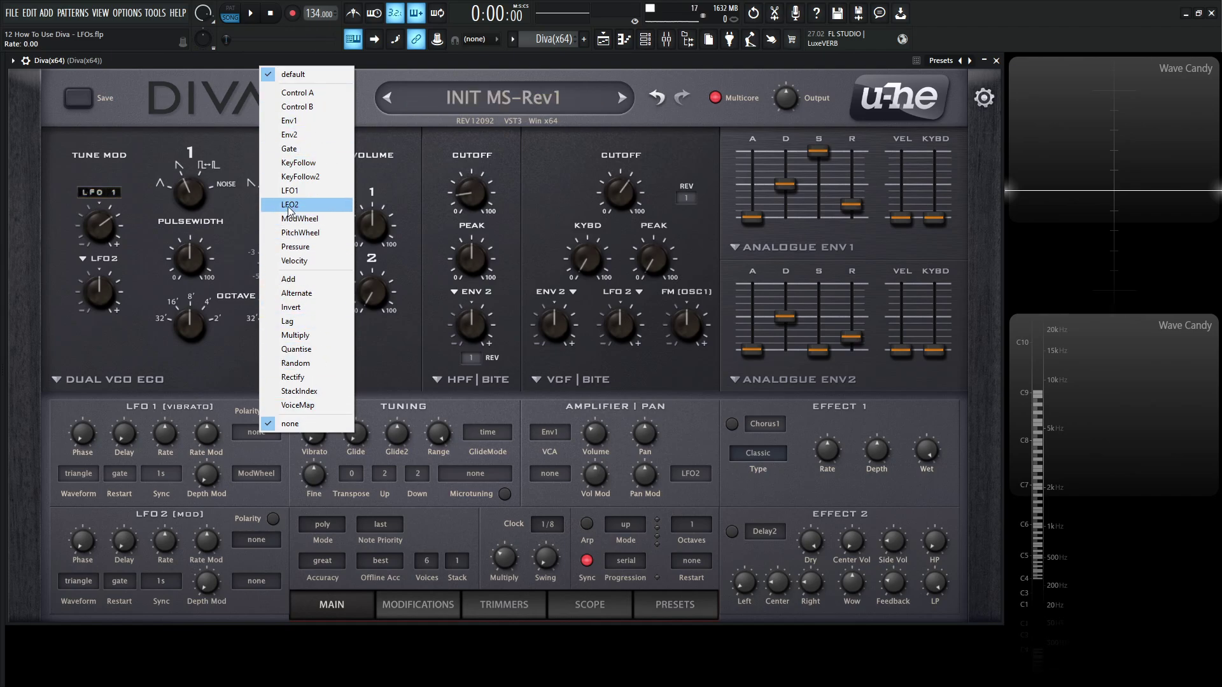
Step: Route KeyFollow to LFO1's rate modulation and compare A5 and E7 notes
{"action": "left_click", "coordinate": [295, 163]}
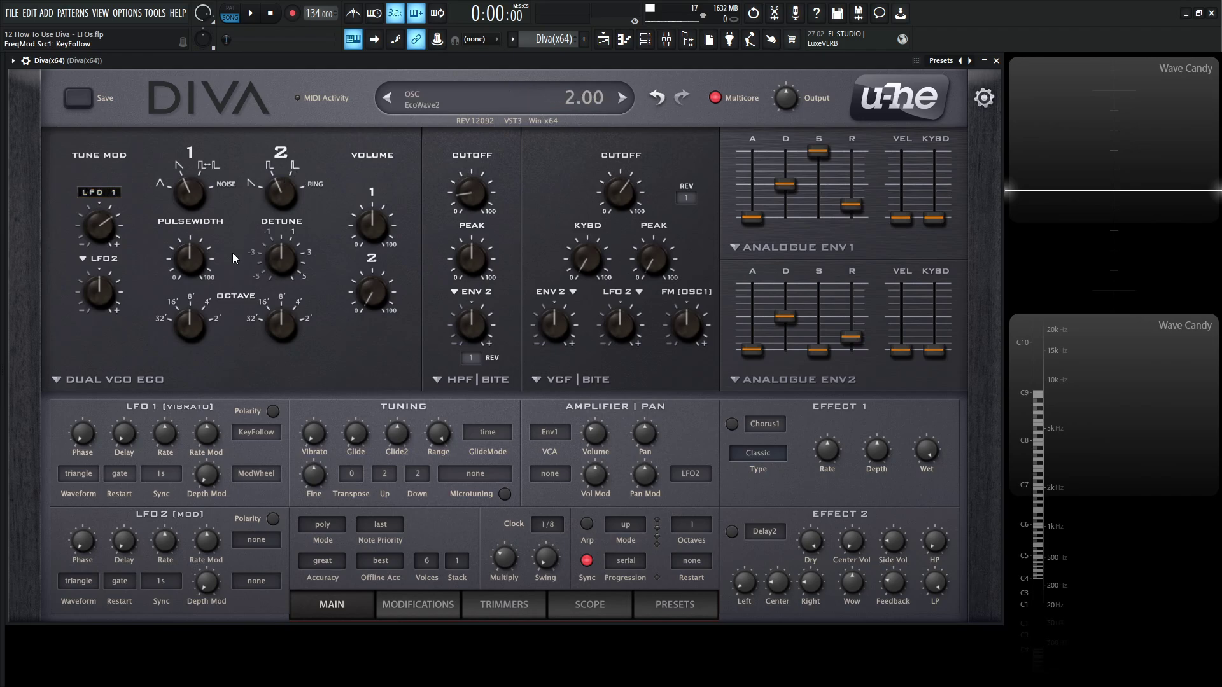
{"action": "key", "text": "n"}
{"action": "key", "text": "p"}
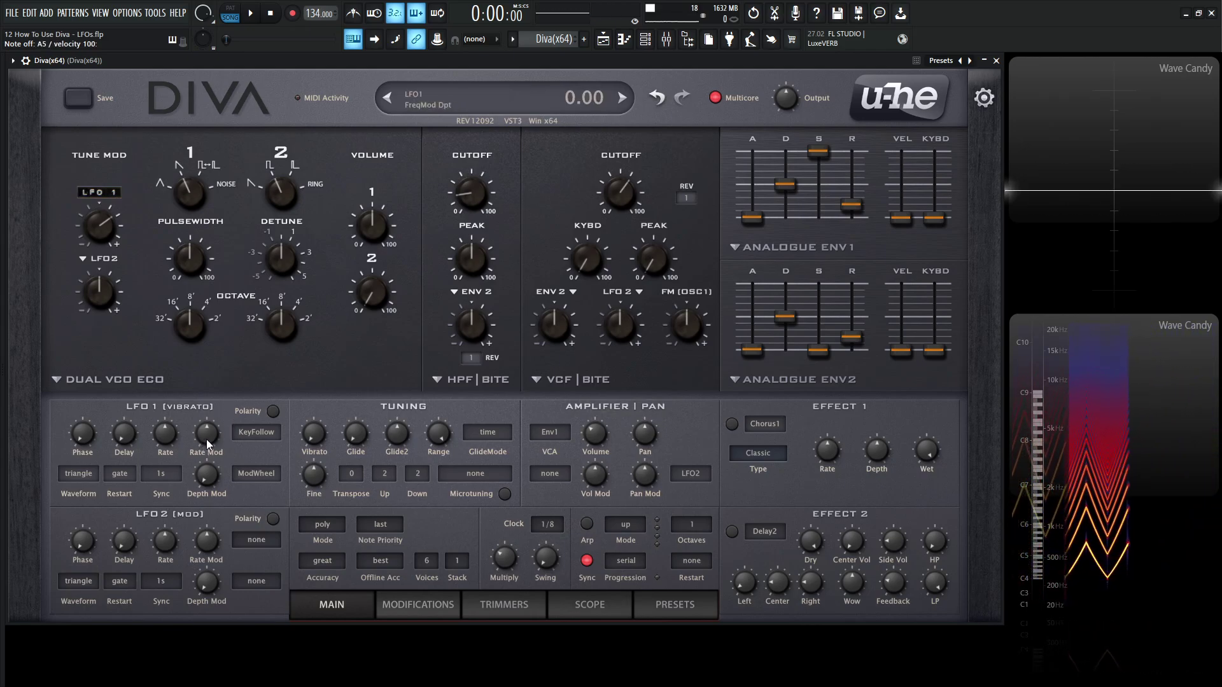
Step: Sweep the rate modulation depth from -3.70 up to 4.70, then reopen the source list
{"action": "left_click_drag", "start_coordinate": [207, 464], "coordinate": [208, 469]}
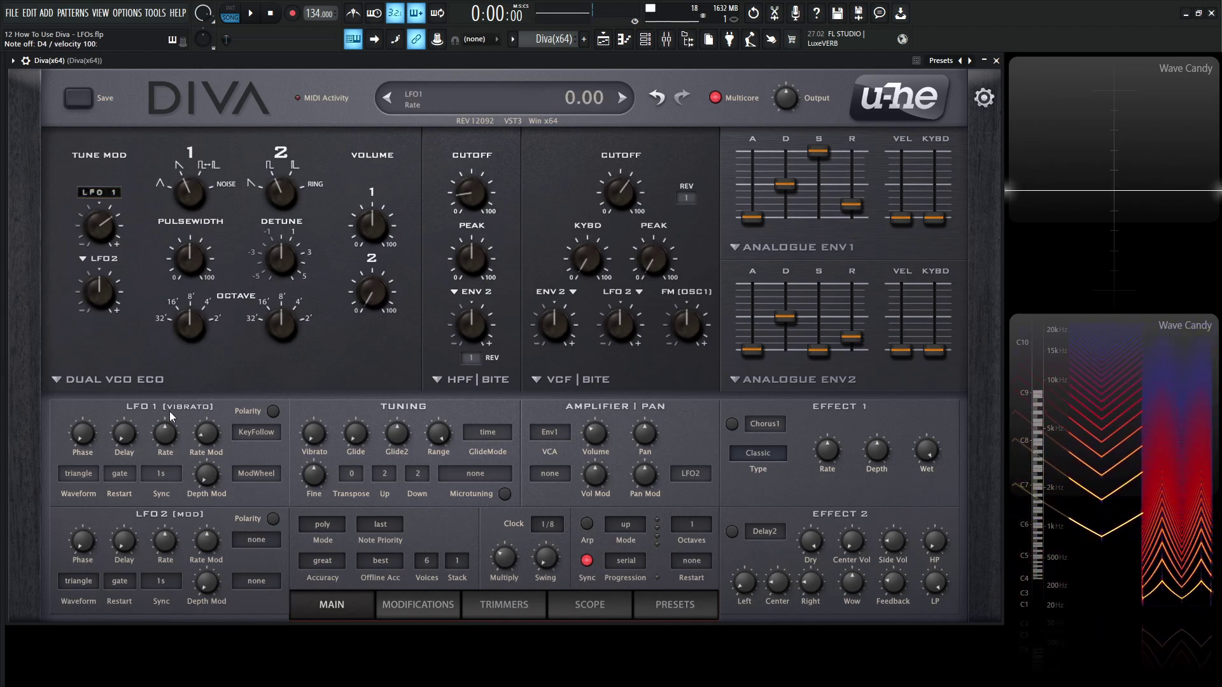
{"action": "left_click_drag", "start_coordinate": [207, 439], "coordinate": [202, 386]}
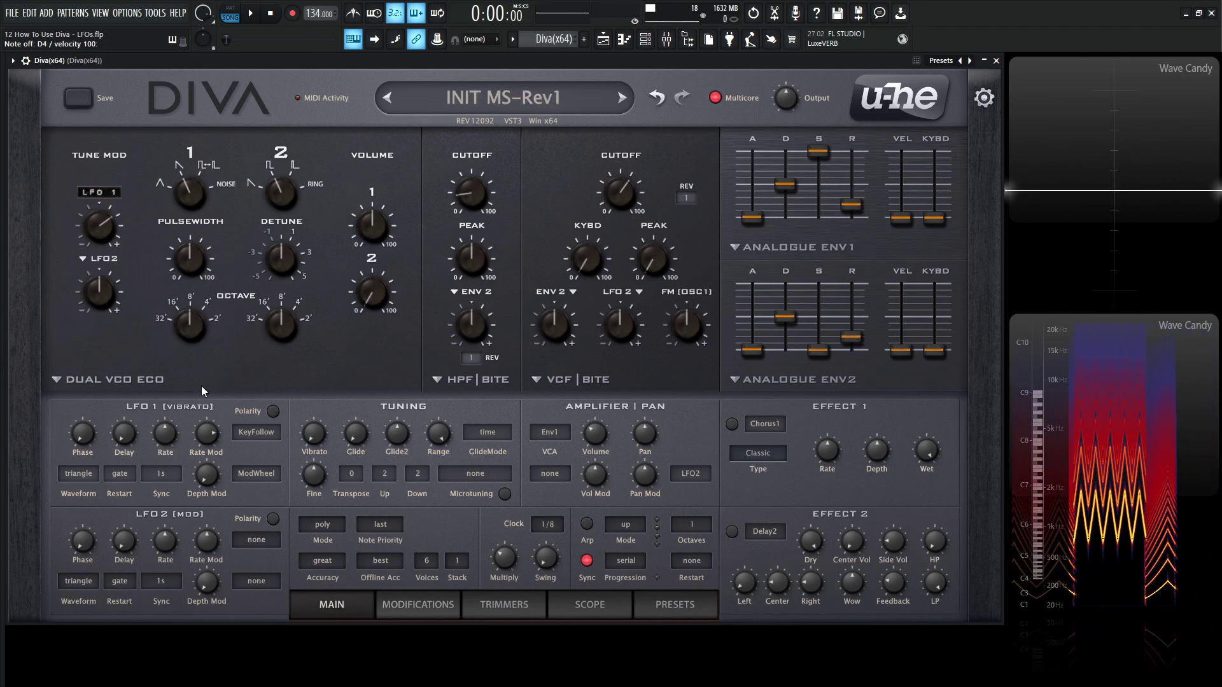
{"action": "left_click_drag", "start_coordinate": [208, 434], "coordinate": [210, 418]}
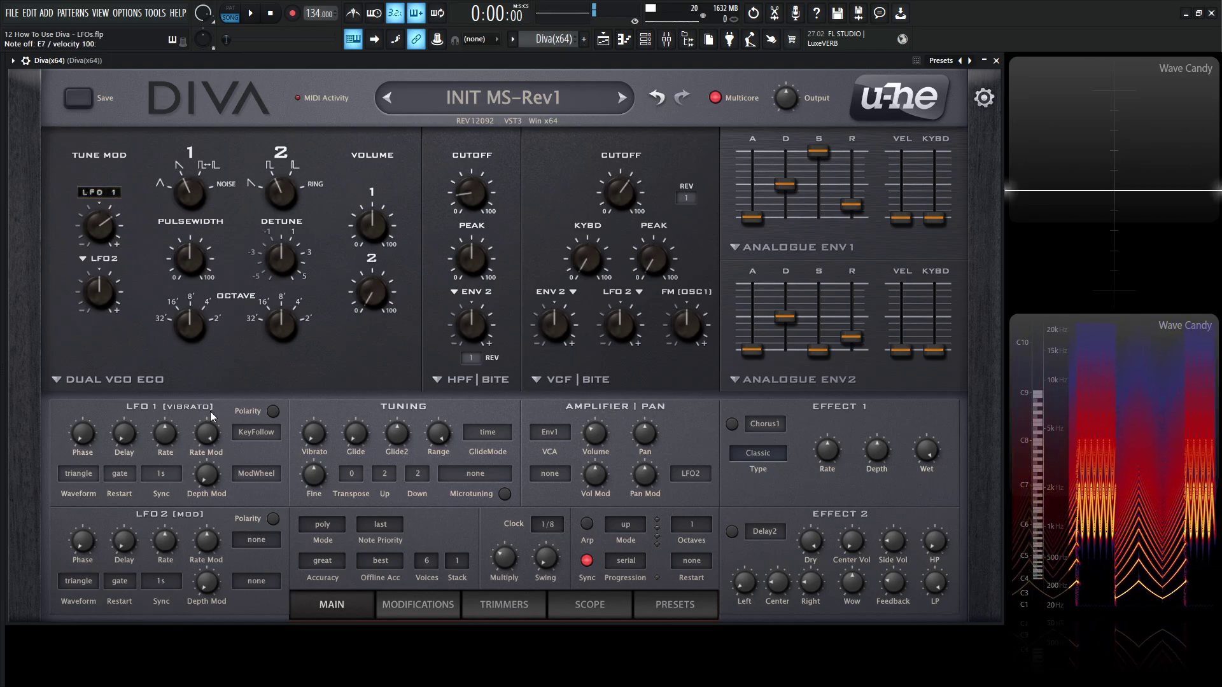
{"action": "left_click", "coordinate": [255, 435]}
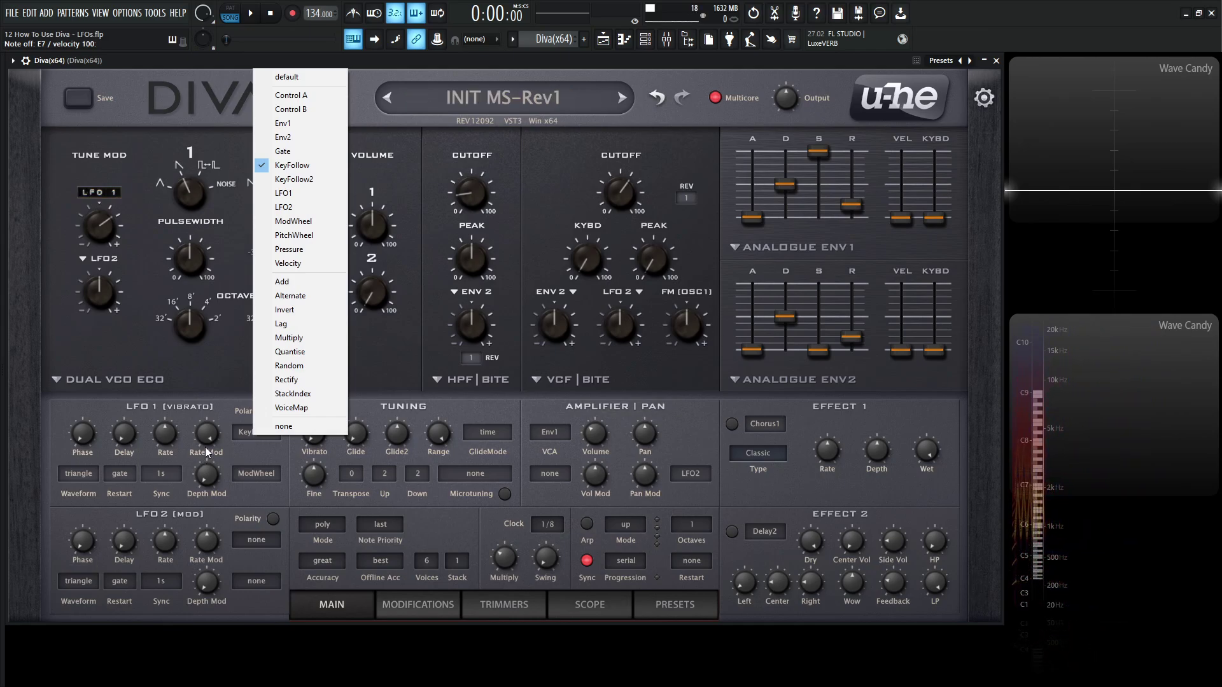
Step: Remove KeyFollow as LFO1's rate modulation source and play a note
{"action": "left_click", "coordinate": [290, 445]}
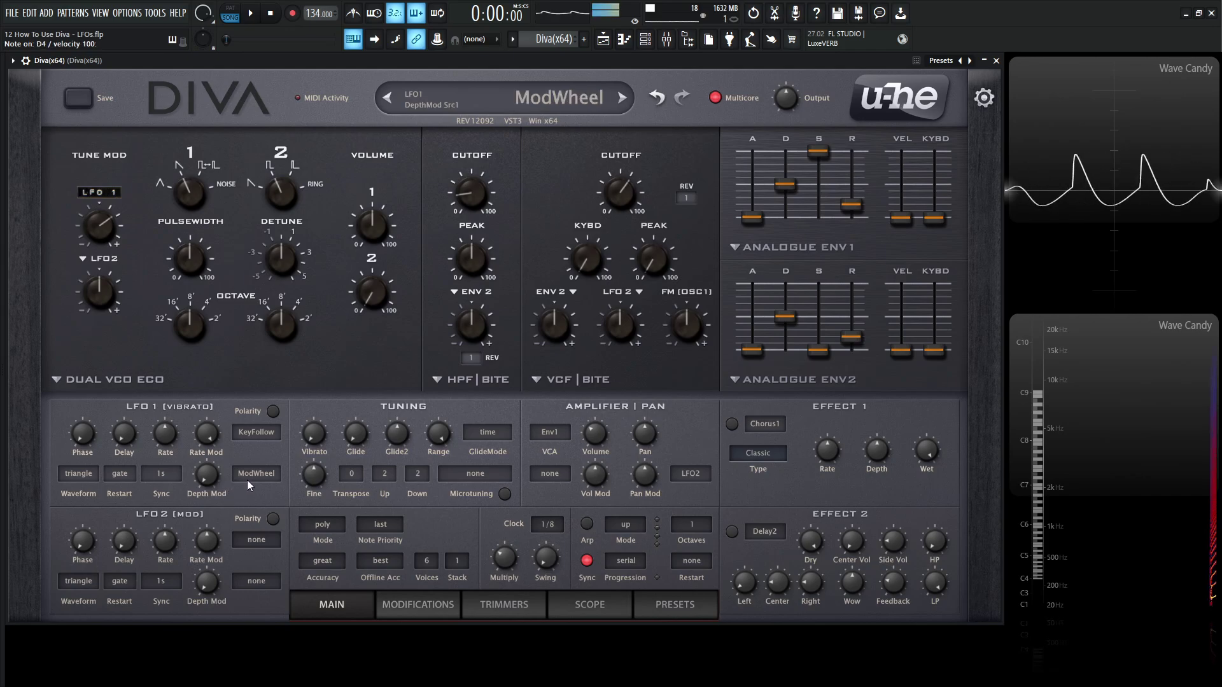
{"action": "left_click", "coordinate": [244, 436]}
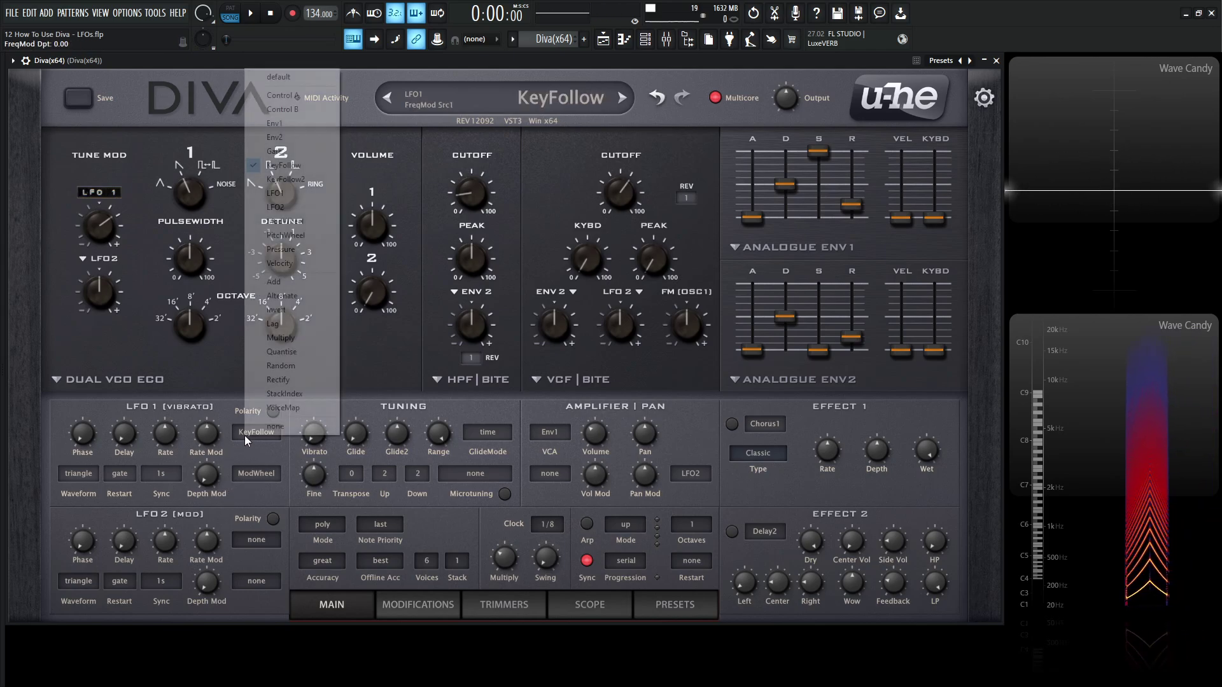
{"action": "left_click", "coordinate": [267, 426]}
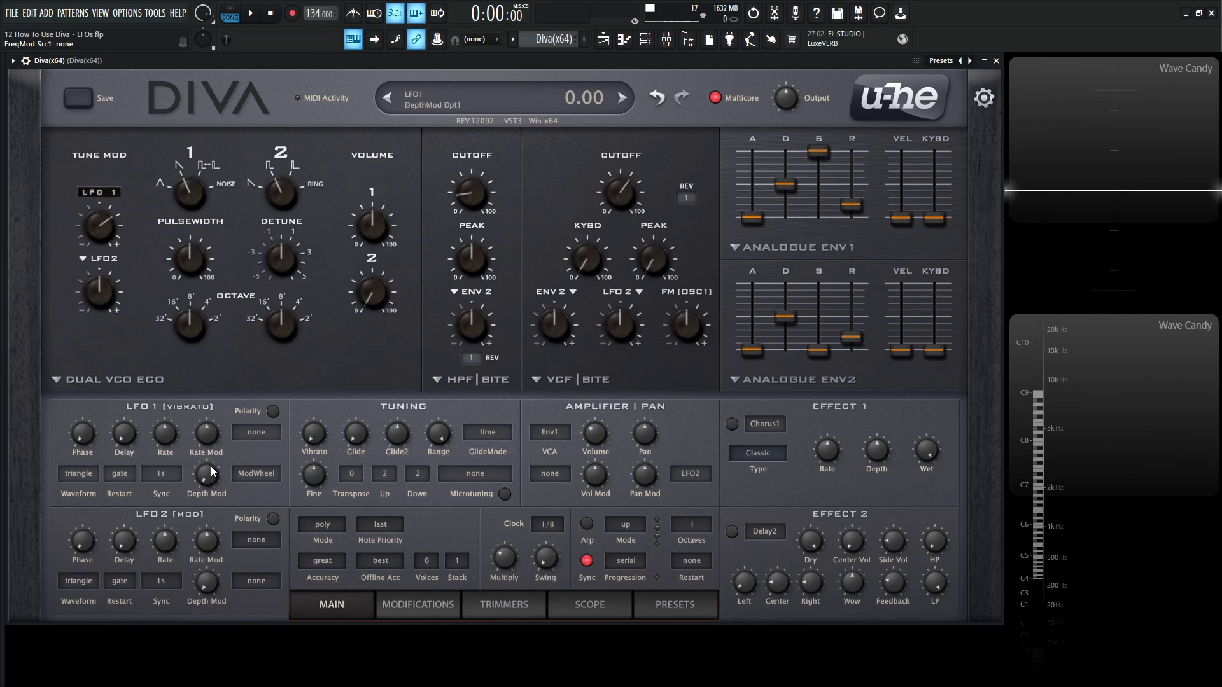
{"action": "key", "text": "b"}
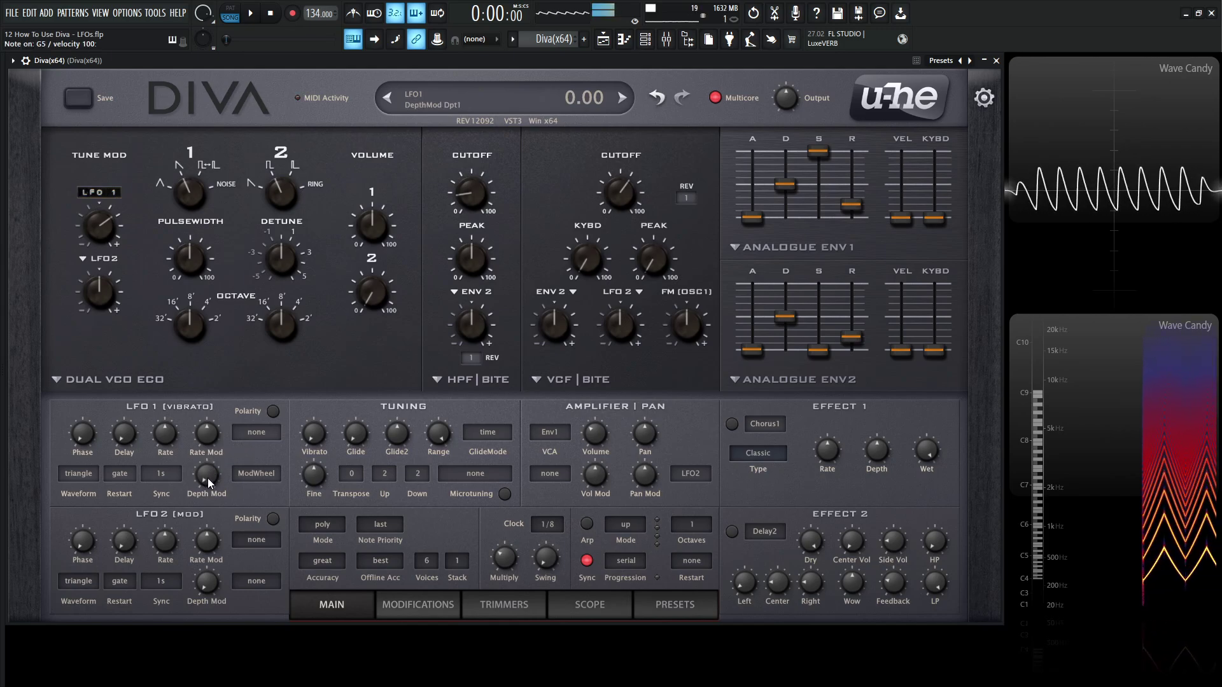
Step: Sweep LFO1 depth modulation through 100, 75 and 35, reset it, then set 66.5
{"action": "left_click_drag", "start_coordinate": [207, 479], "coordinate": [234, 129]}
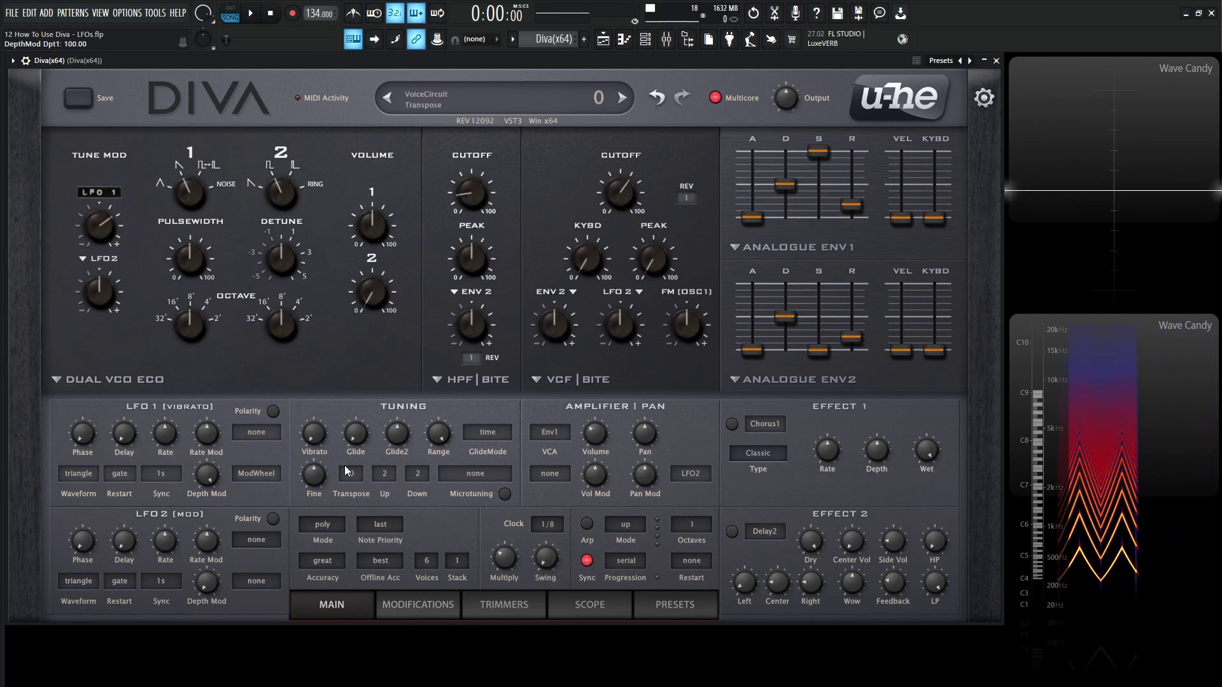
{"action": "key", "text": "b"}
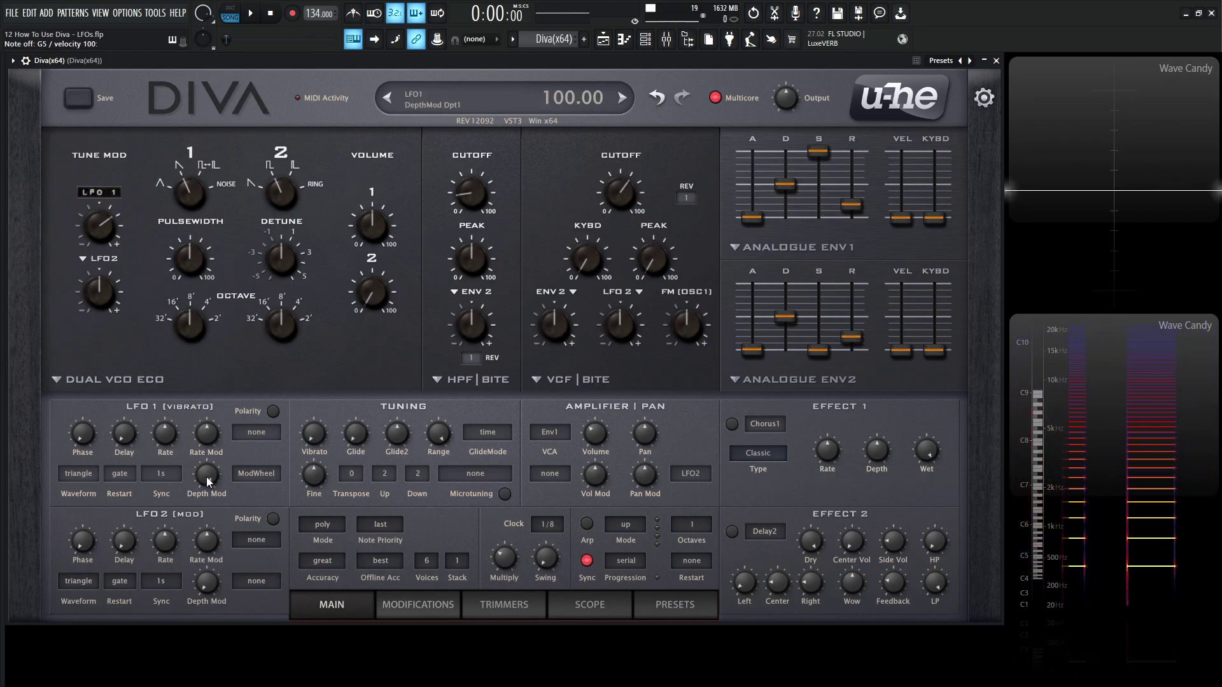
{"action": "key", "text": "b"}
{"action": "left_click_drag", "start_coordinate": [206, 476], "coordinate": [204, 515]}
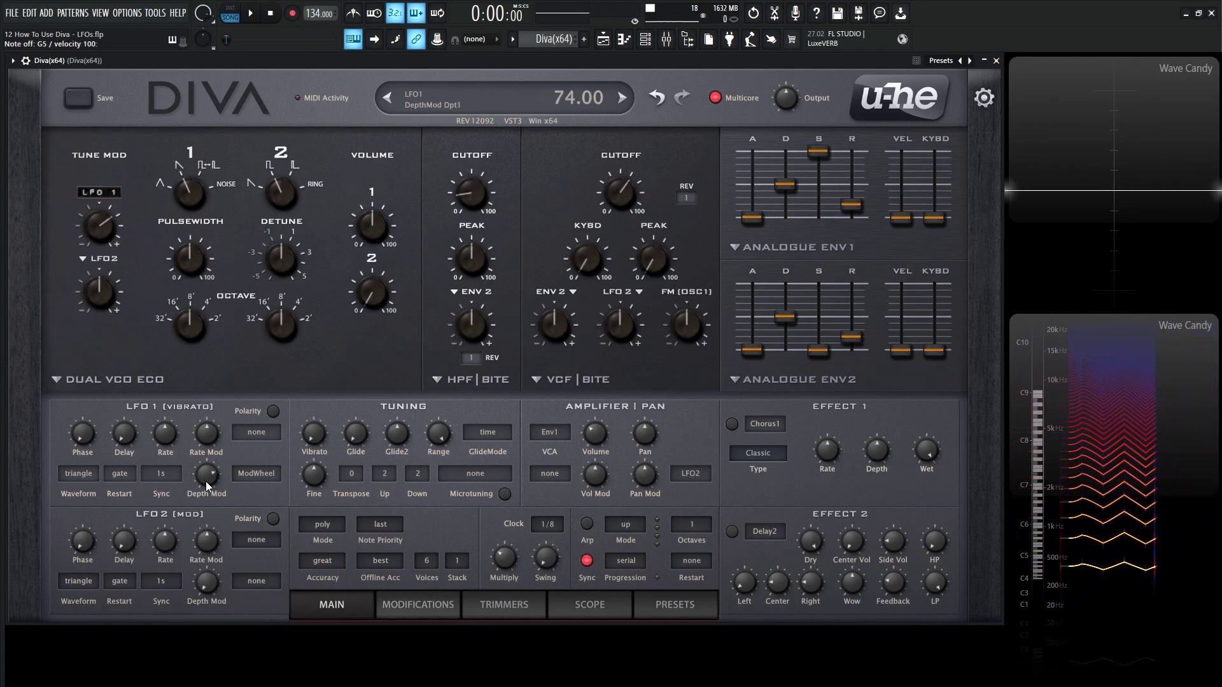
{"action": "key", "text": "b"}
{"action": "left_click_drag", "start_coordinate": [207, 478], "coordinate": [198, 503]}
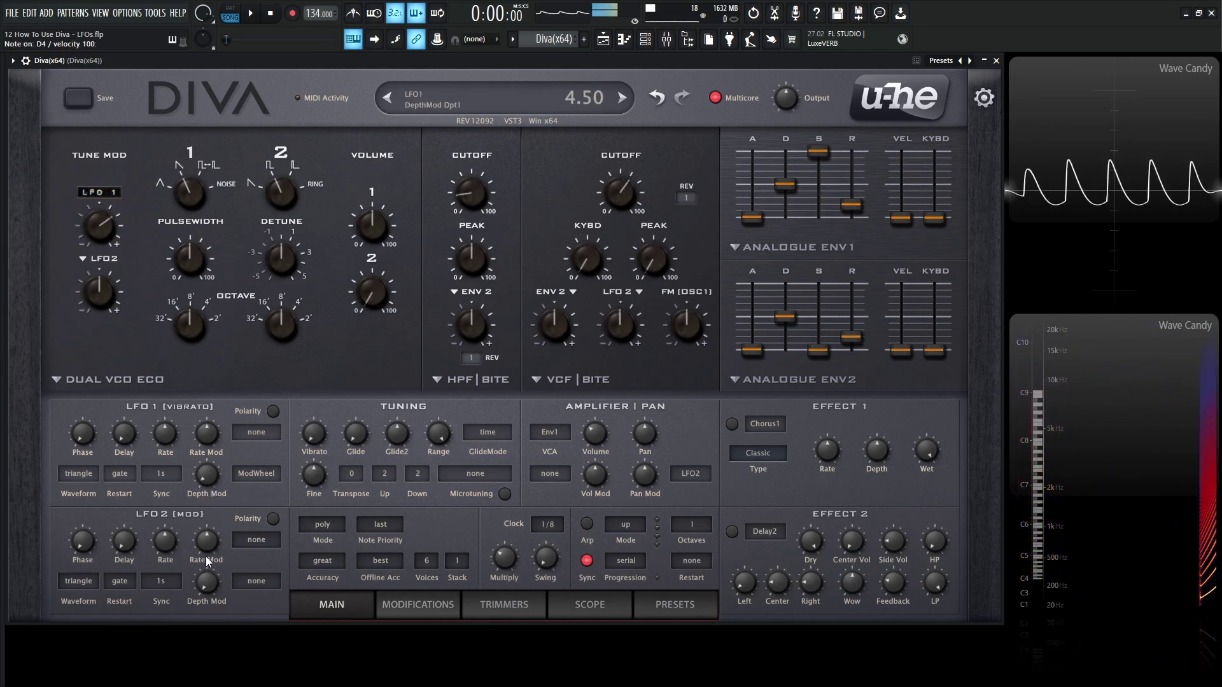
{"action": "double_click", "coordinate": [207, 479]}
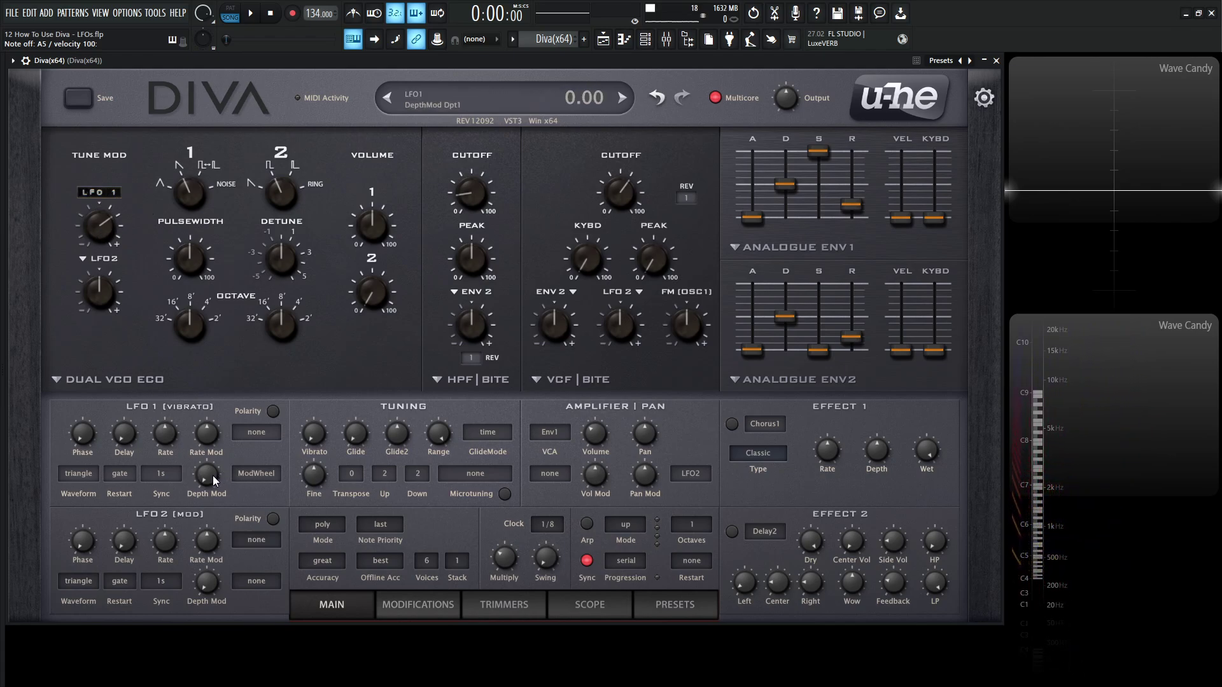
{"action": "left_click_drag", "start_coordinate": [214, 476], "coordinate": [200, 366]}
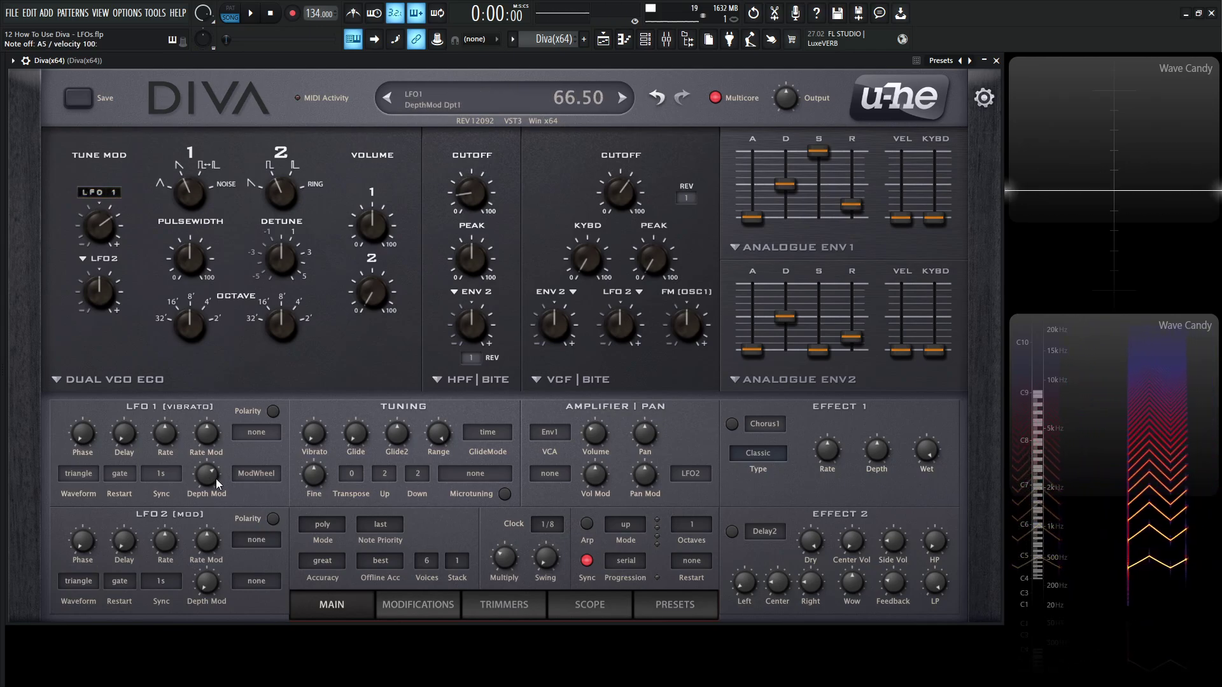
Step: Make KeyFollow LFO1's depth modulation source with the amount at 31.50
{"action": "left_click", "coordinate": [255, 475]}
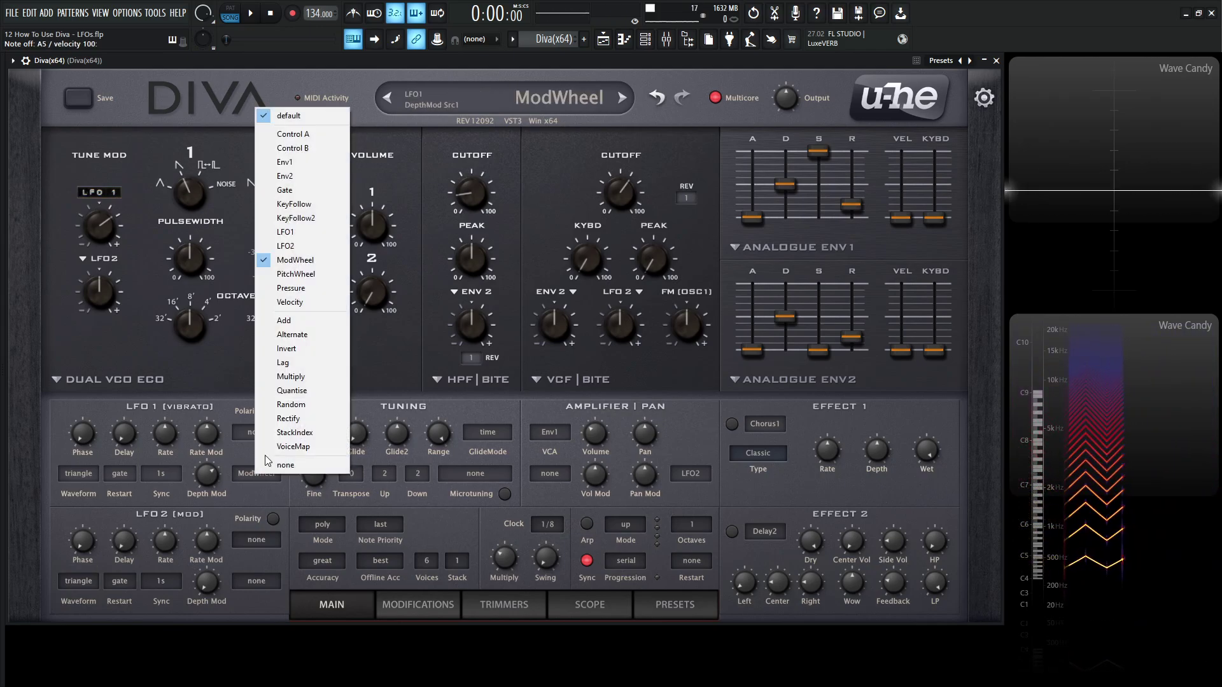
{"action": "left_click", "coordinate": [289, 203]}
{"action": "scroll", "coordinate": [215, 480], "scroll_direction": "up", "scroll_amount": 2}
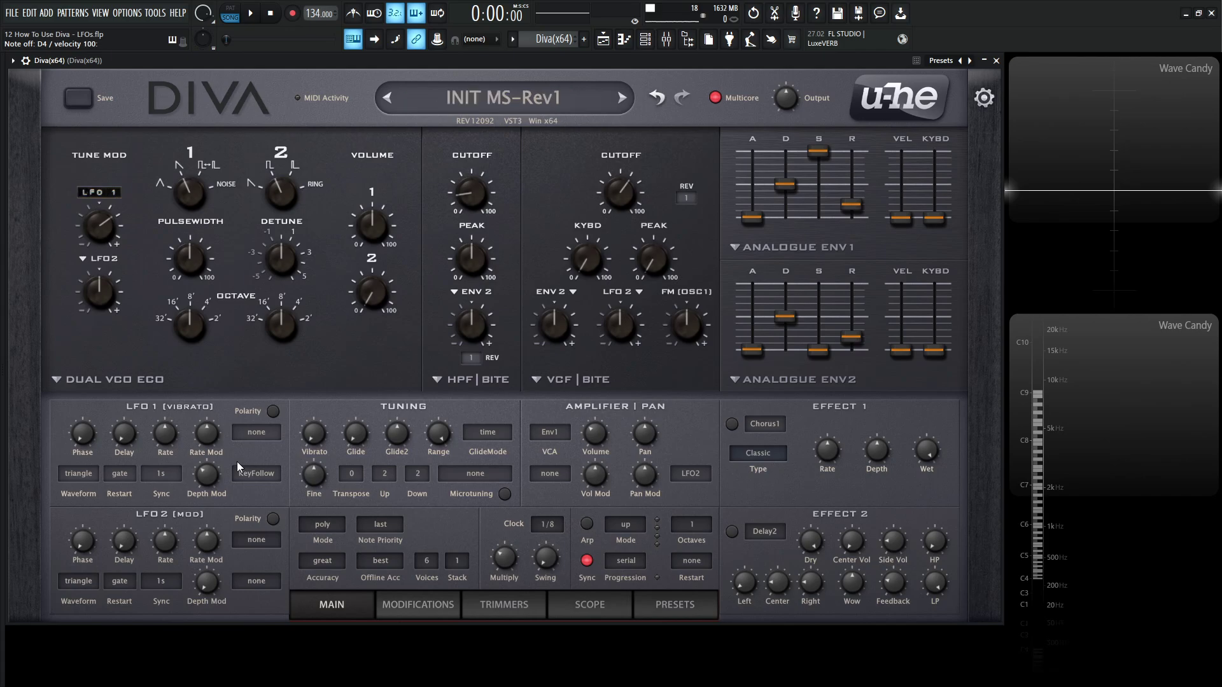
{"action": "left_click_drag", "start_coordinate": [207, 473], "coordinate": [207, 478]}
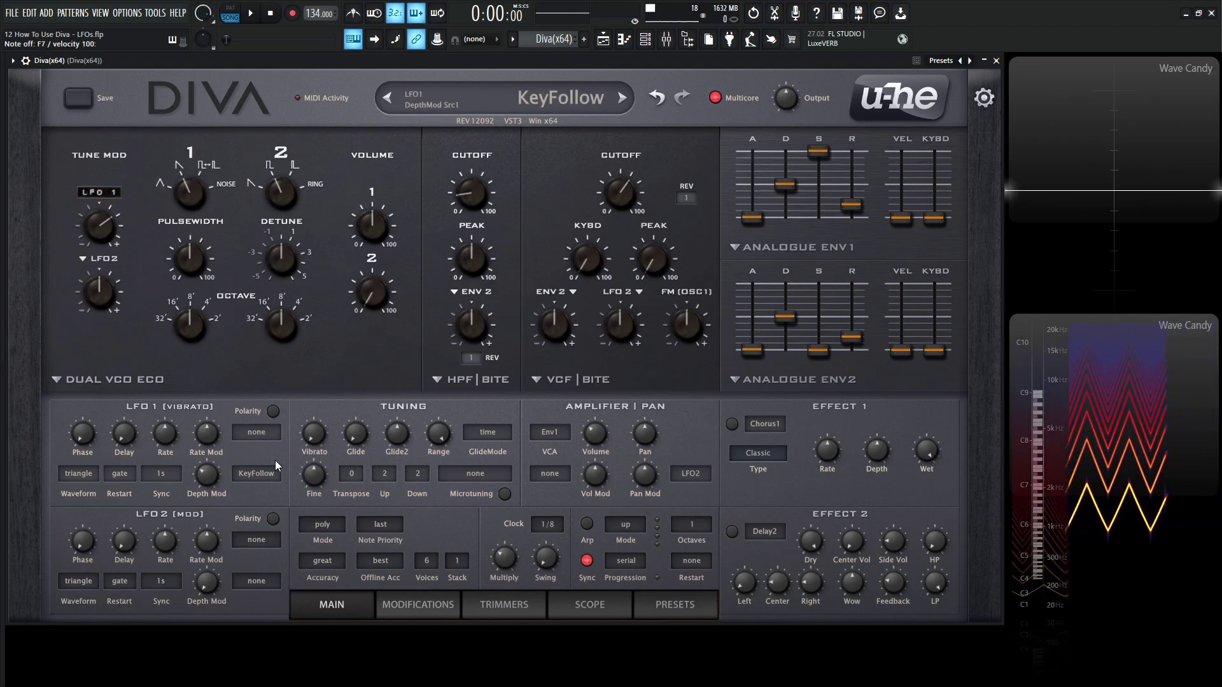
Step: Toggle the depth modulation source list closed and open, leaving it open
{"action": "left_click", "coordinate": [262, 475]}
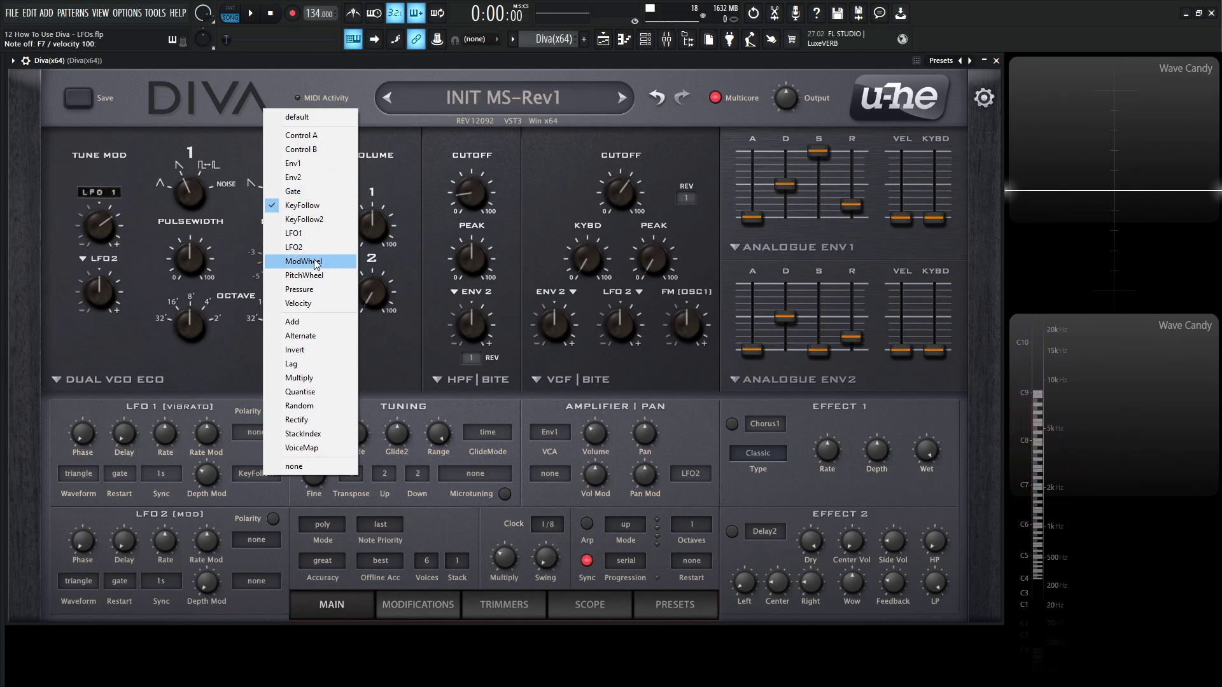
{"action": "left_click", "coordinate": [506, 413]}
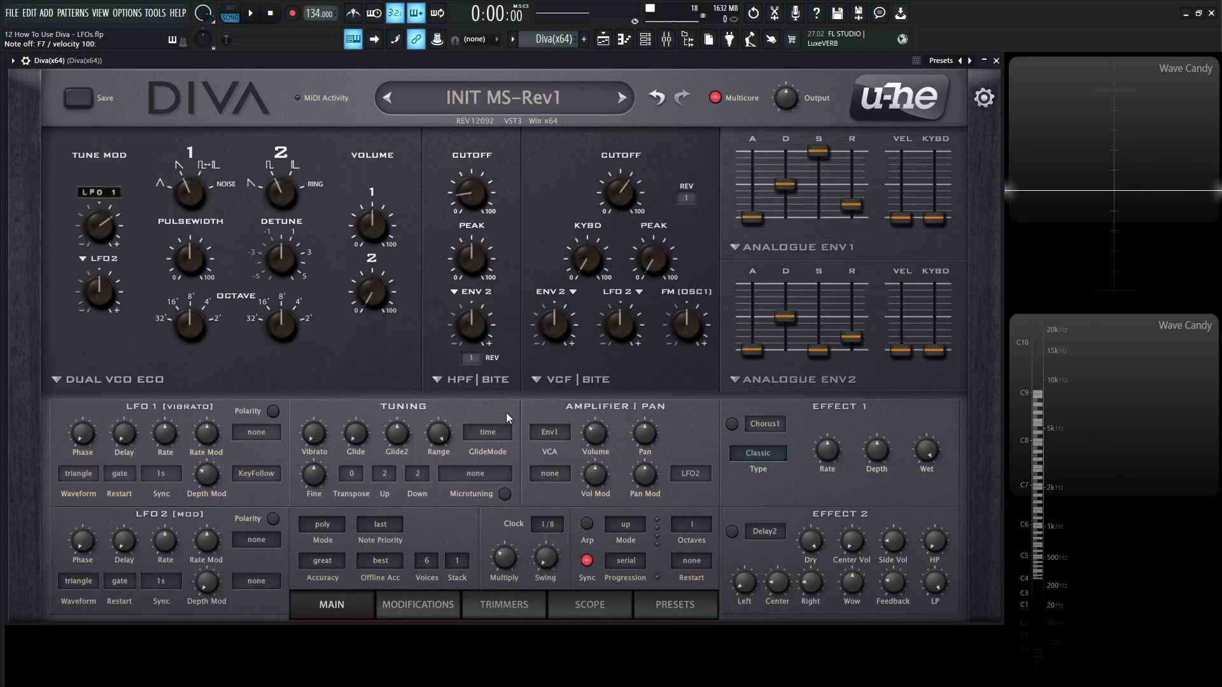
{"action": "left_click", "coordinate": [272, 472]}
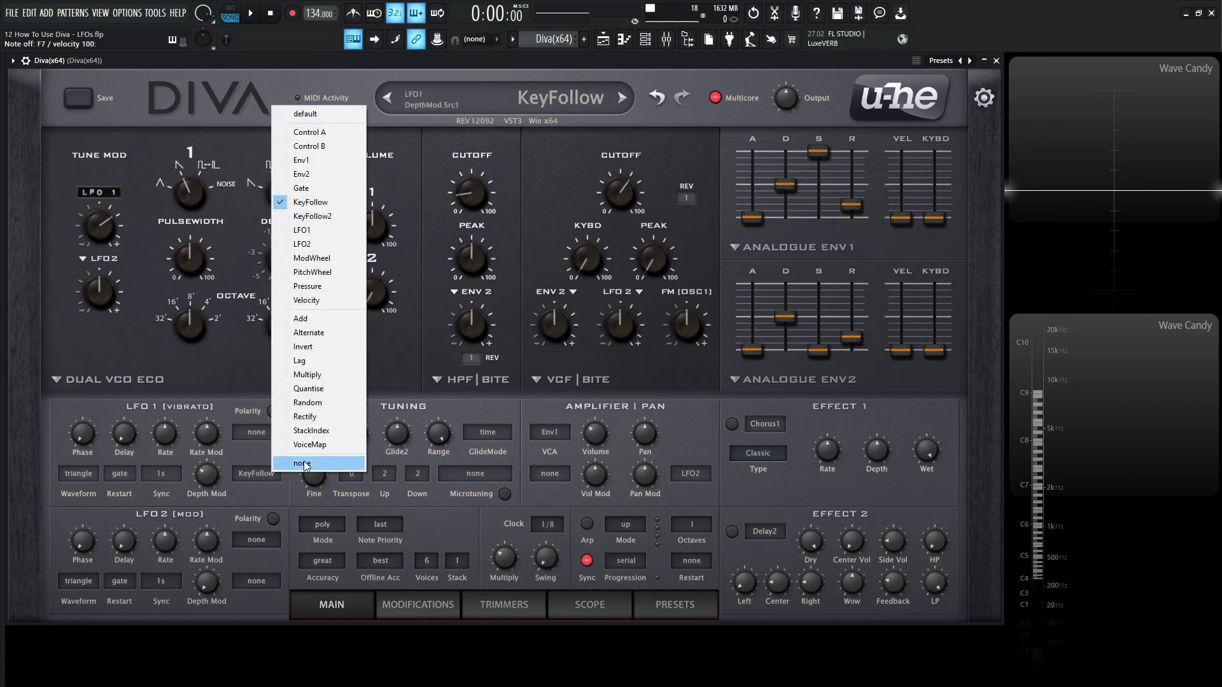
{"action": "left_click", "coordinate": [238, 486]}
{"action": "left_click", "coordinate": [249, 474]}
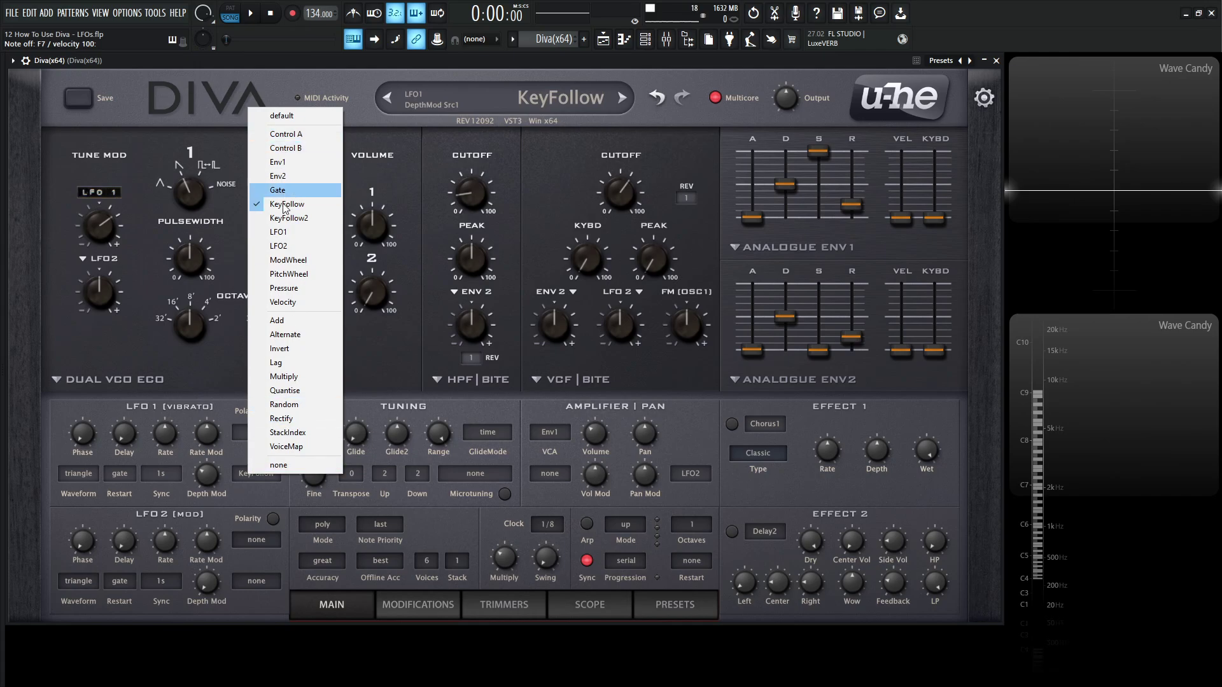
{"action": "left_click", "coordinate": [278, 493]}
{"action": "left_click", "coordinate": [276, 472]}
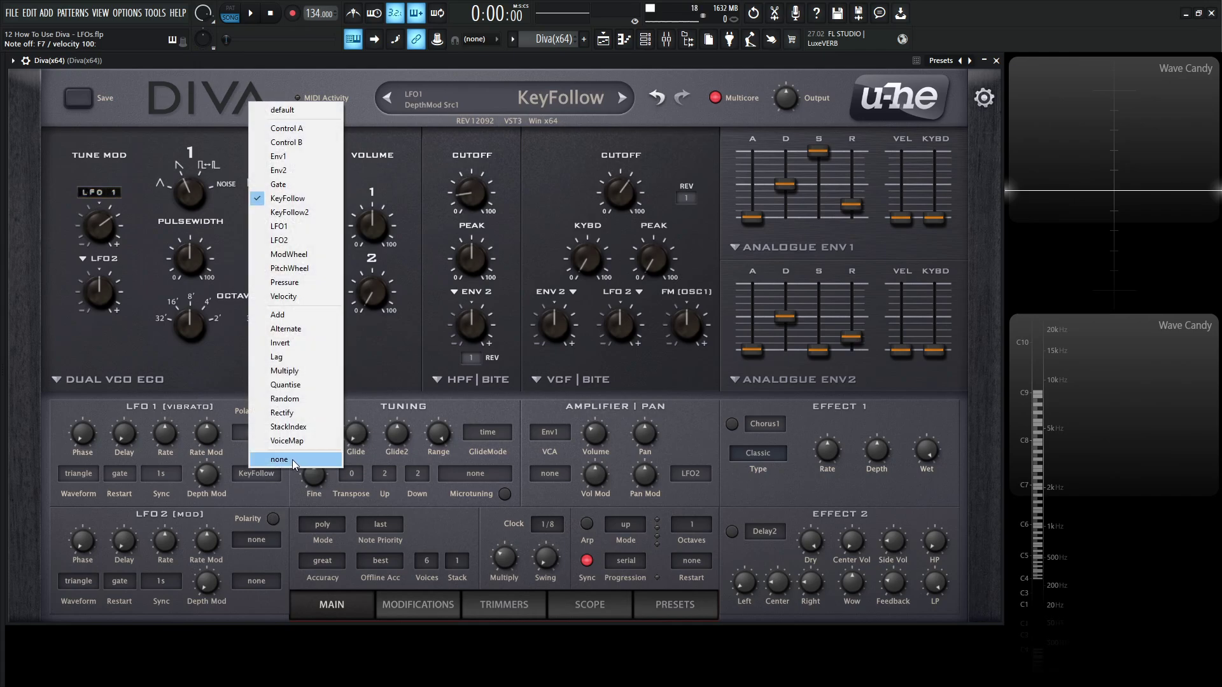
Step: Set LFO1's depth modulation source to none and play notes to hear the result
{"action": "left_click", "coordinate": [292, 459]}
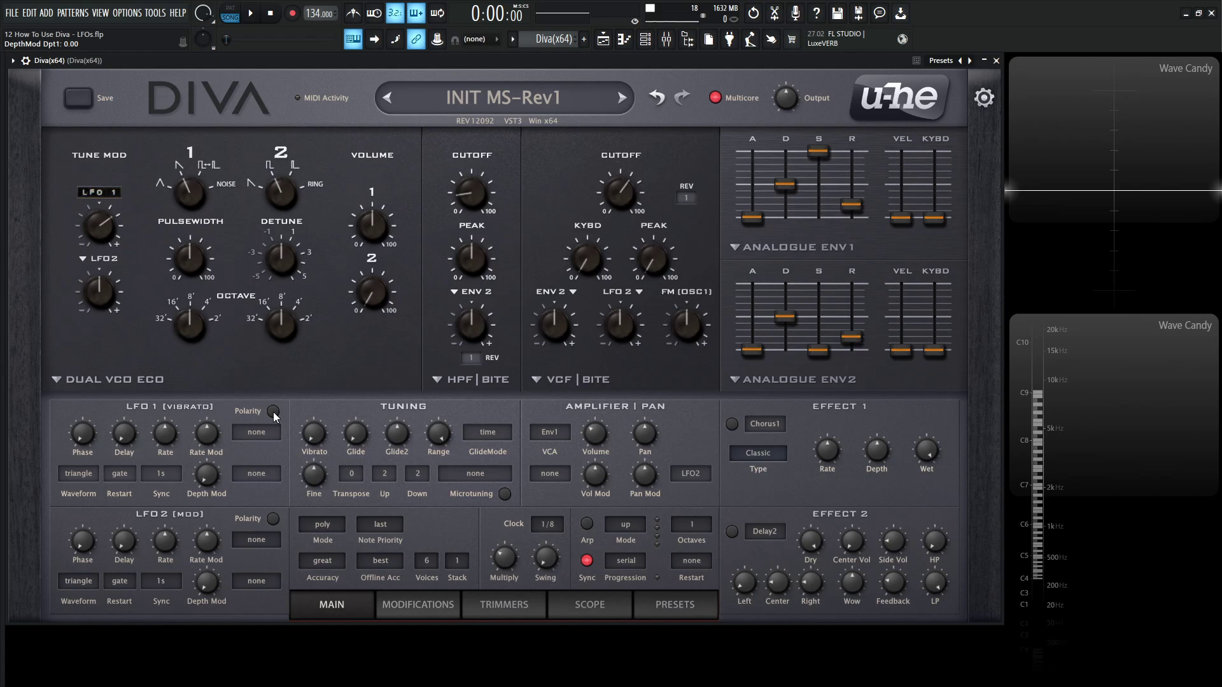
{"action": "key", "text": "n"}
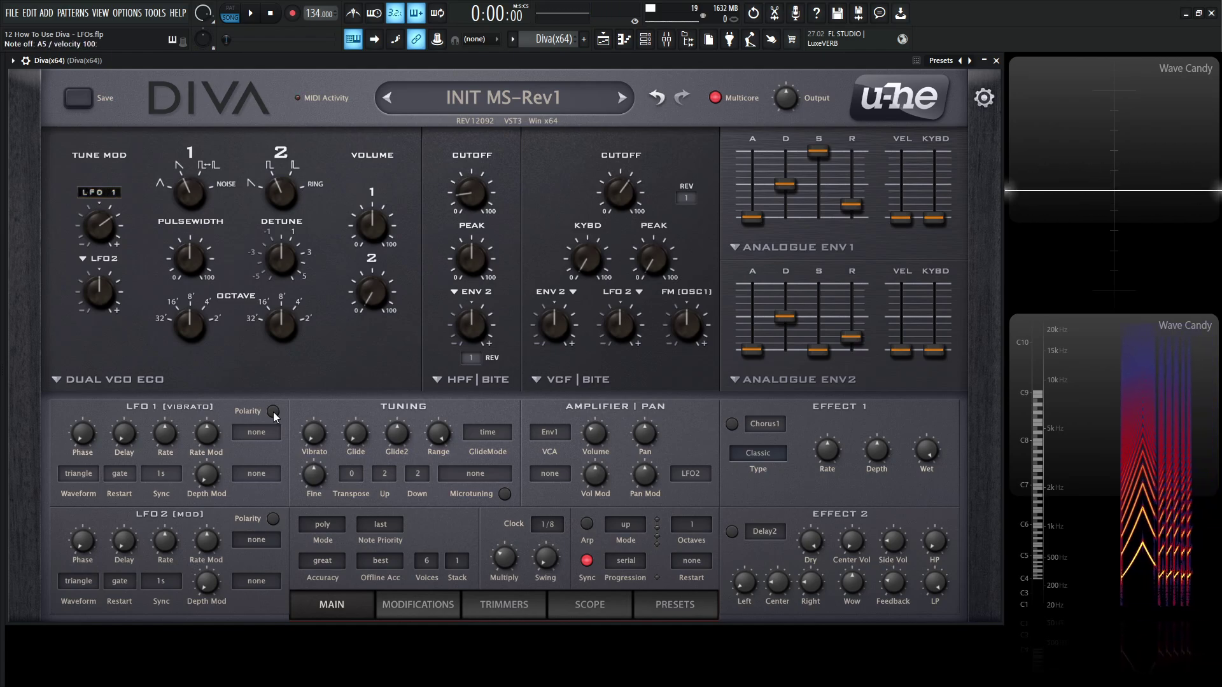
{"action": "key", "text": "n"}
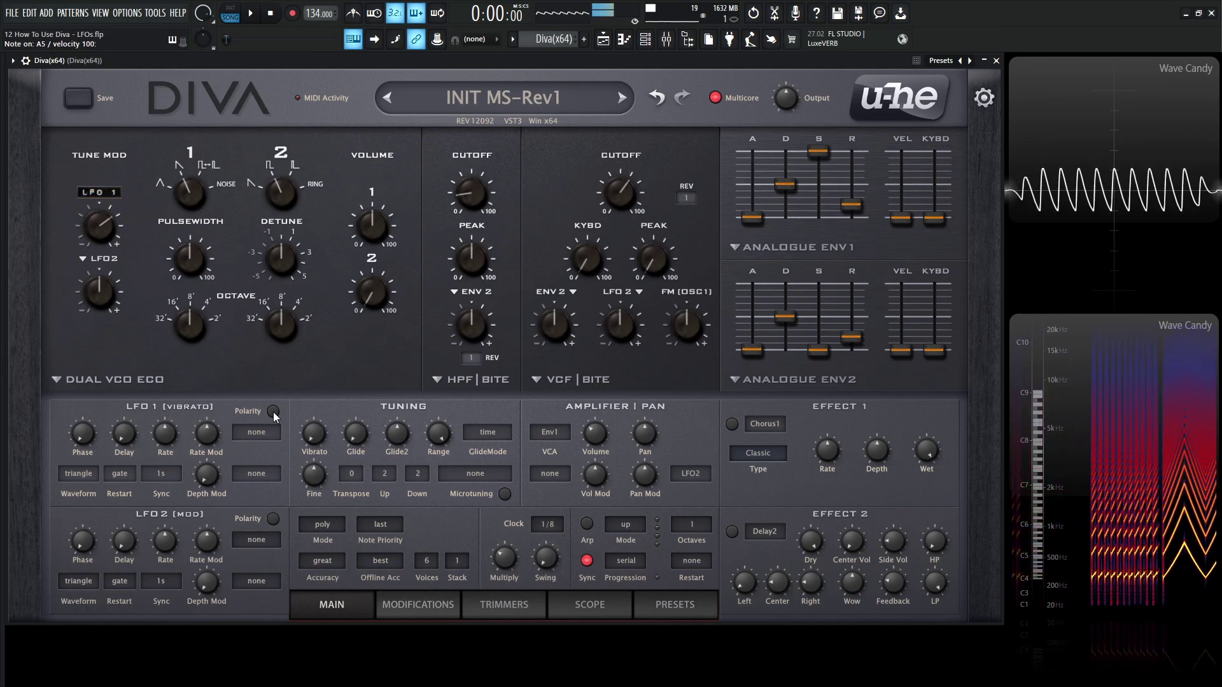
{"action": "mouse_move", "coordinate": [282, 407]}
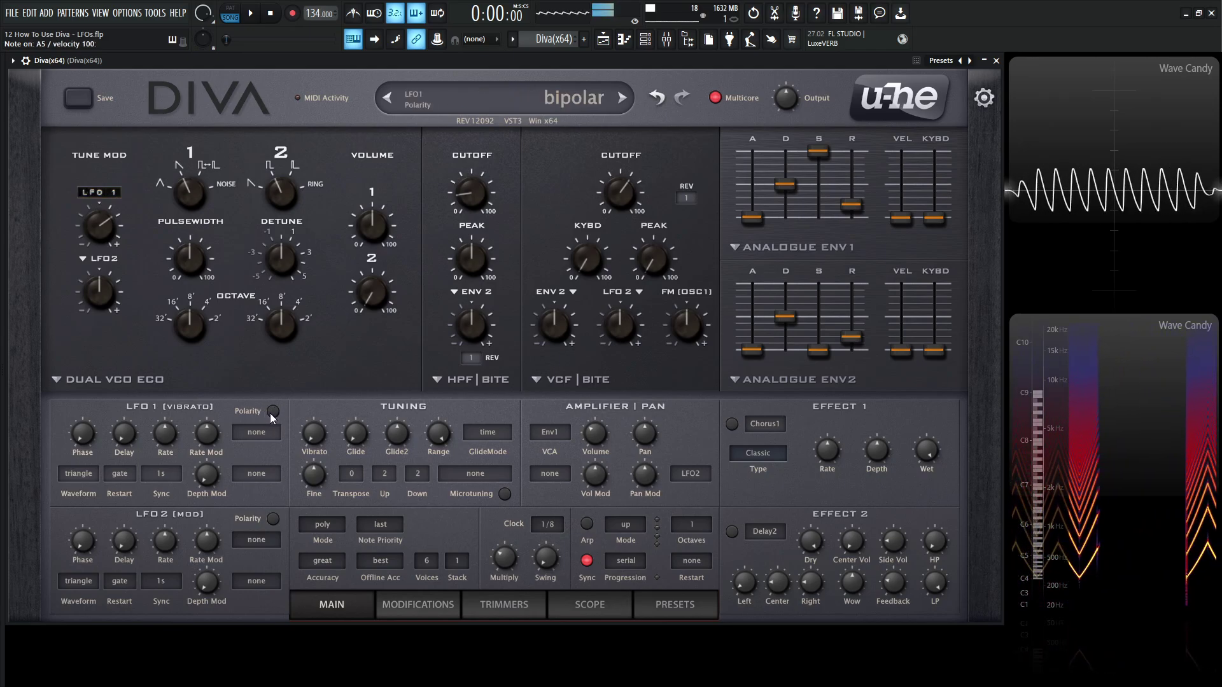
{"action": "left_click", "coordinate": [273, 413]}
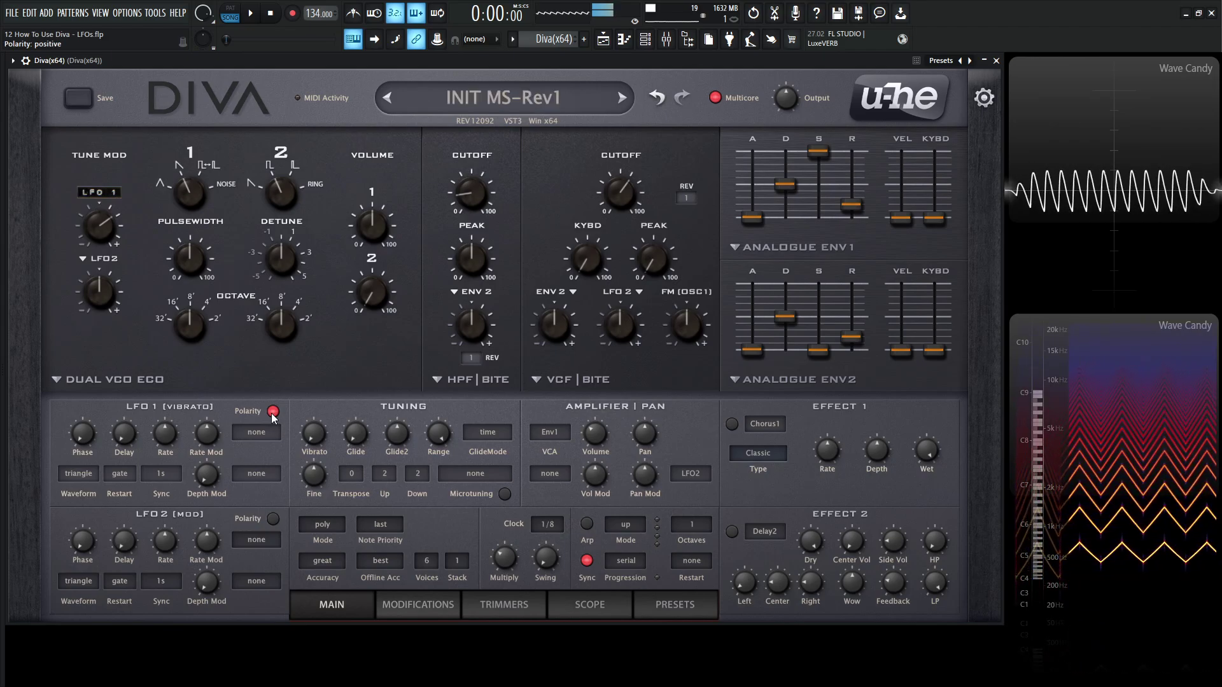
{"action": "left_click", "coordinate": [273, 413]}
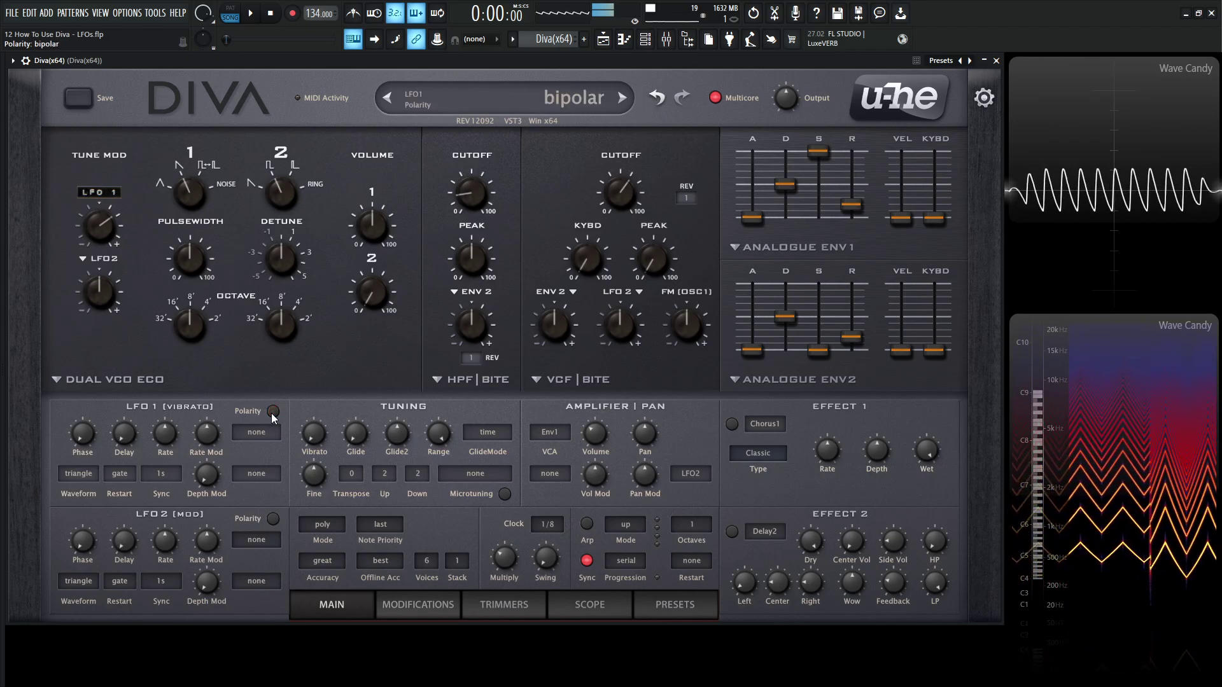
{"action": "left_click", "coordinate": [273, 413]}
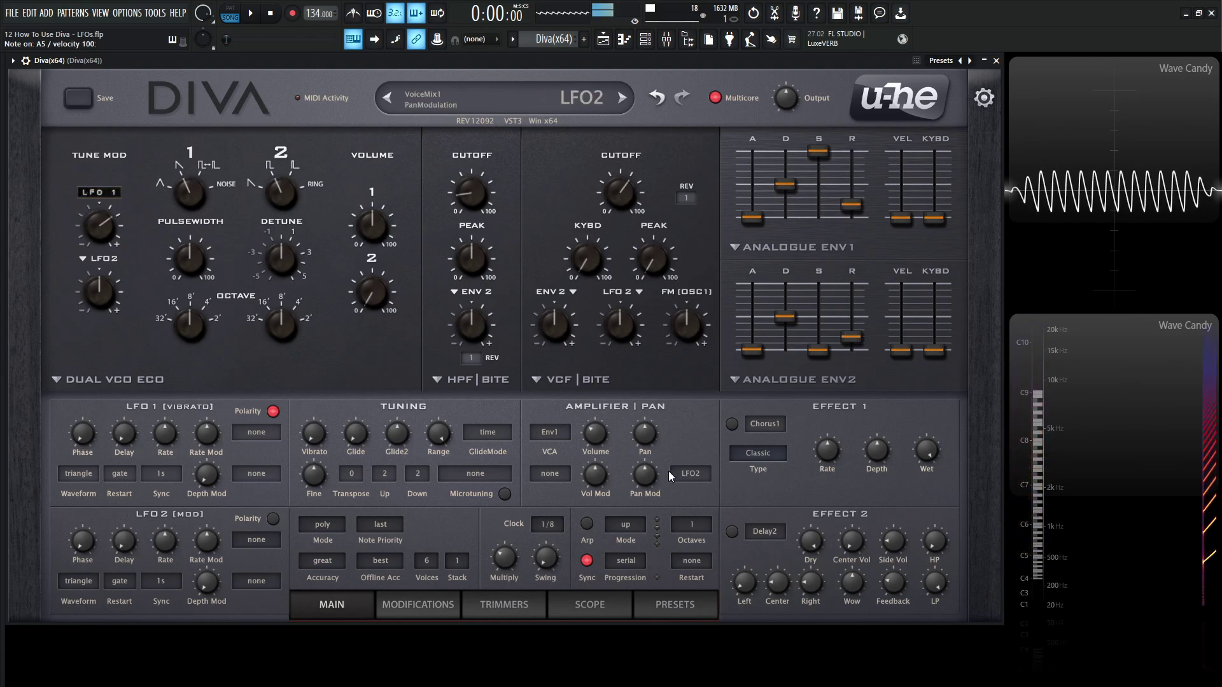
{"action": "left_click", "coordinate": [274, 412]}
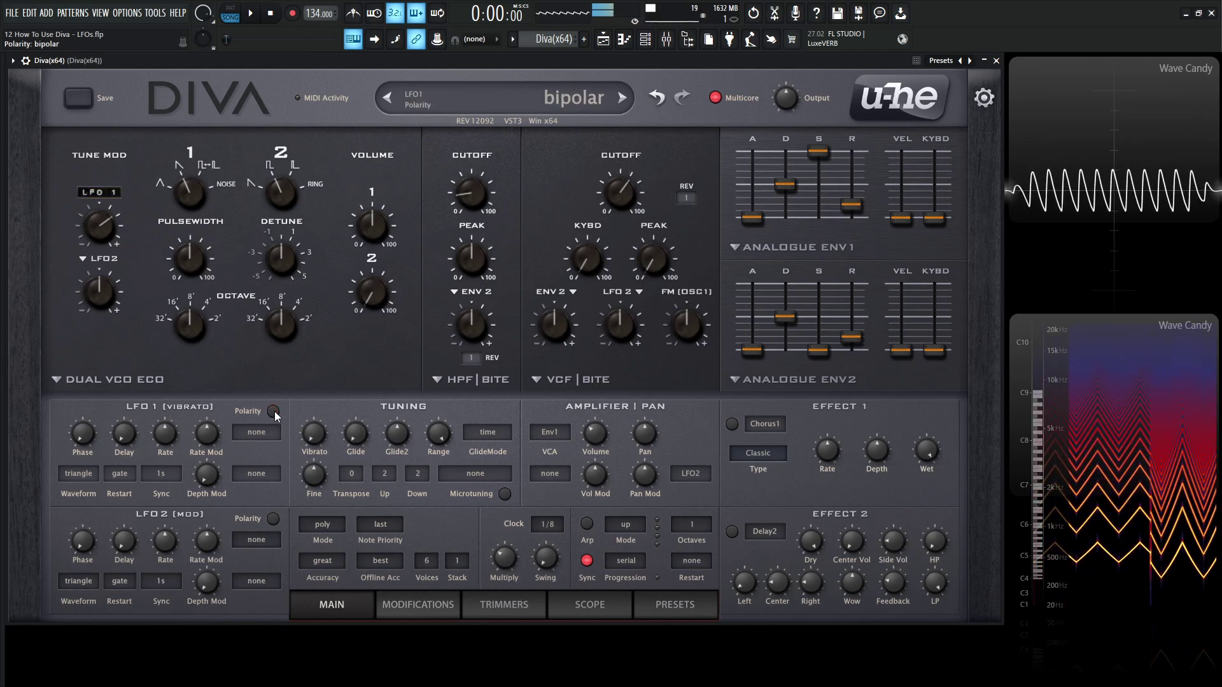
{"action": "left_click", "coordinate": [273, 411]}
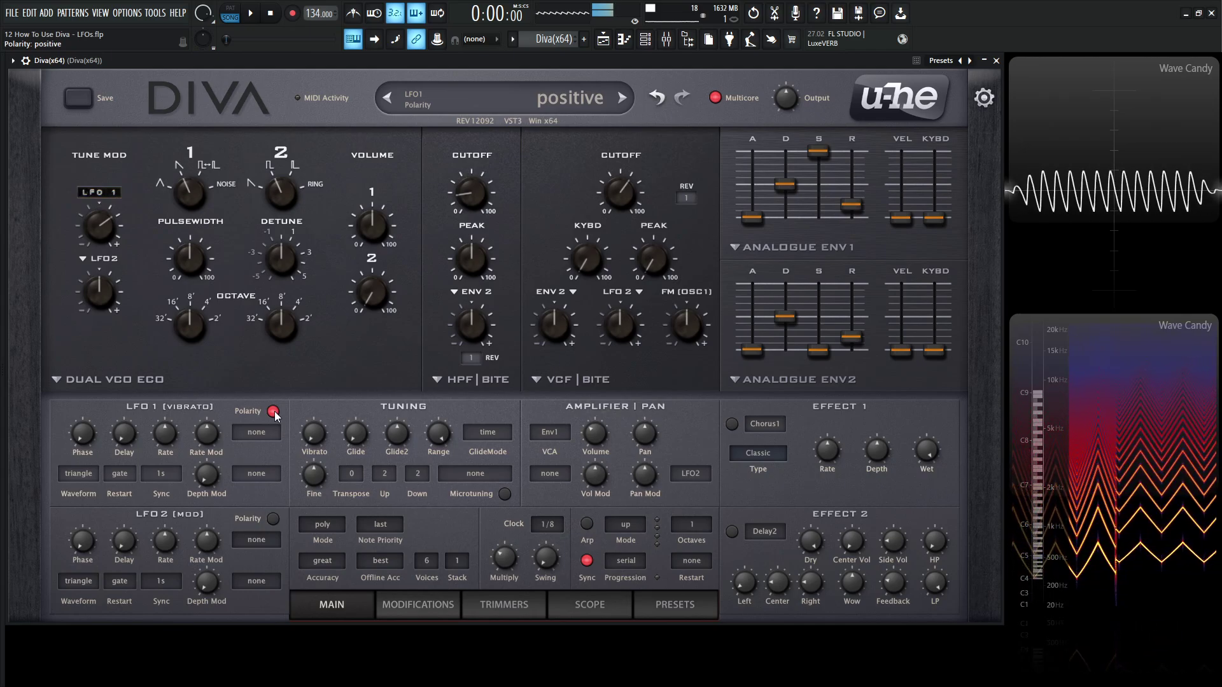
{"action": "left_click", "coordinate": [275, 411]}
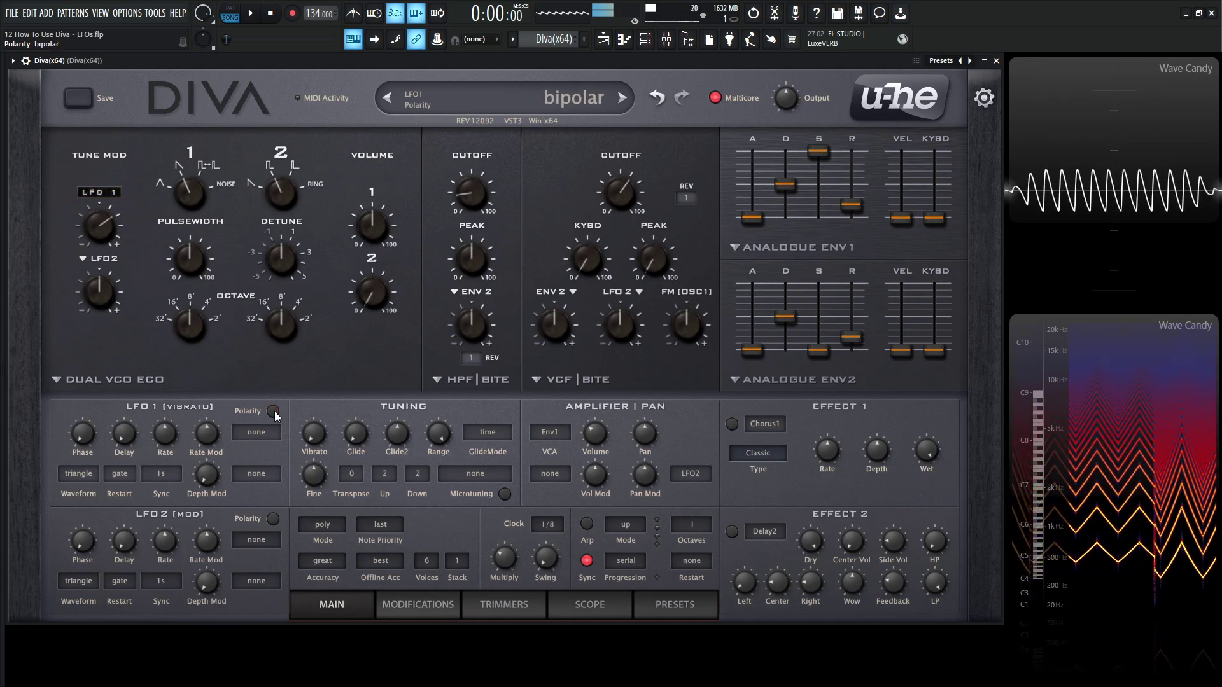
{"action": "left_click", "coordinate": [275, 411]}
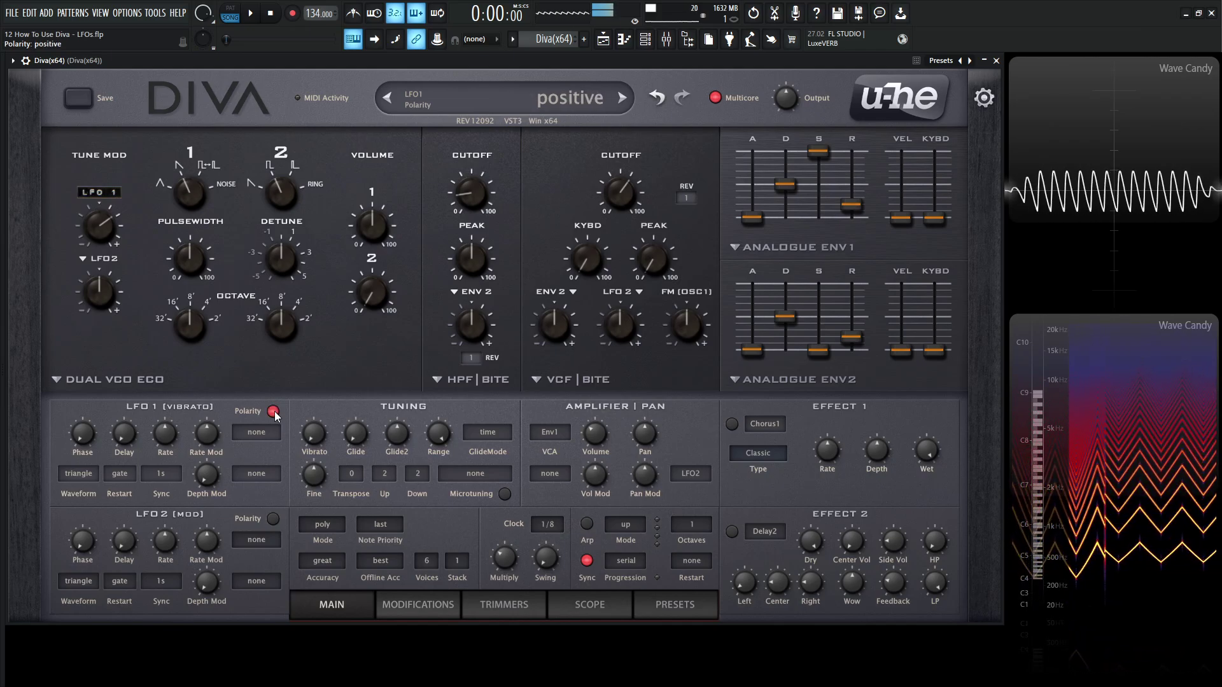
{"action": "left_click", "coordinate": [274, 412]}
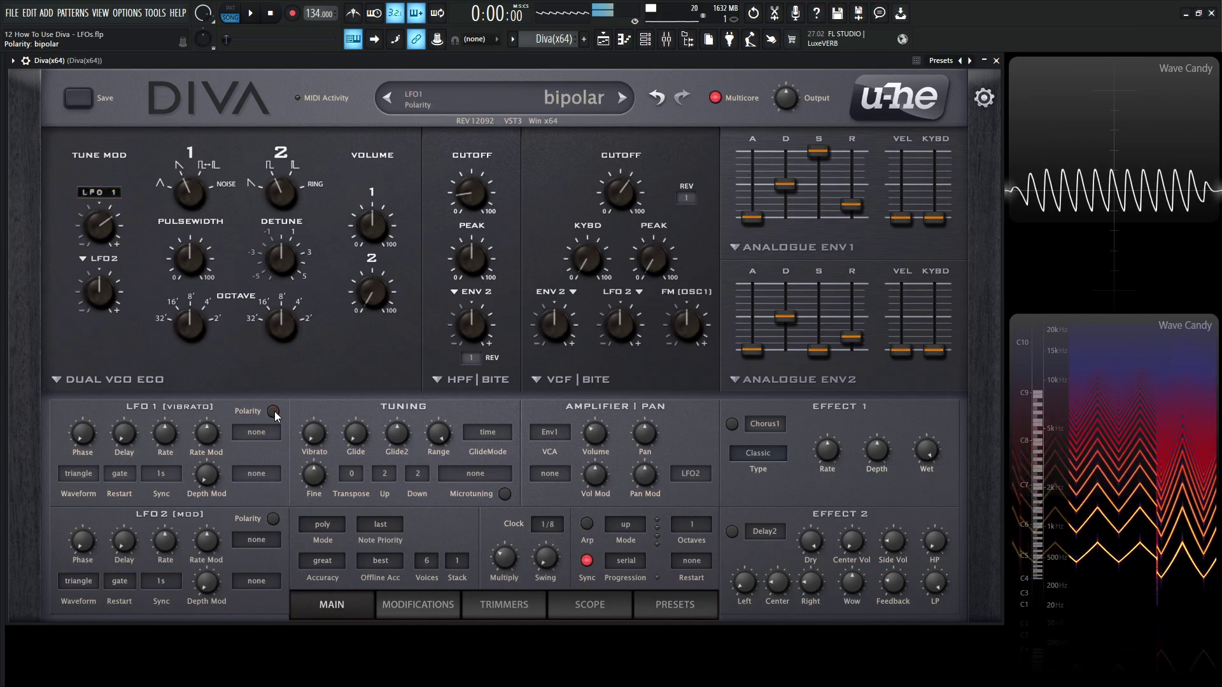